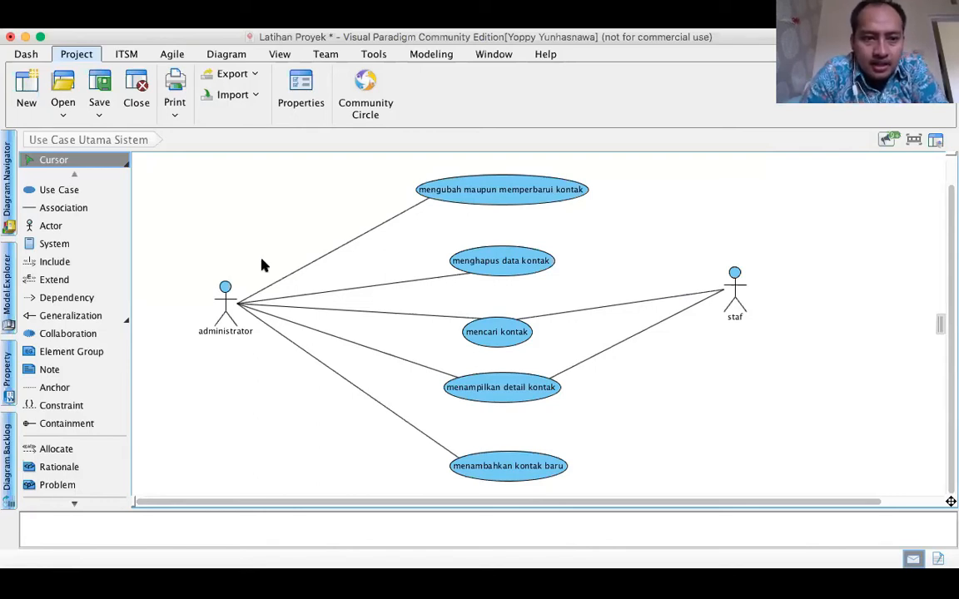
Open the Deskripsi Umum Sistem textual analysis and read the system description through to its end
{"action": "left_click", "coordinate": [6, 209]}
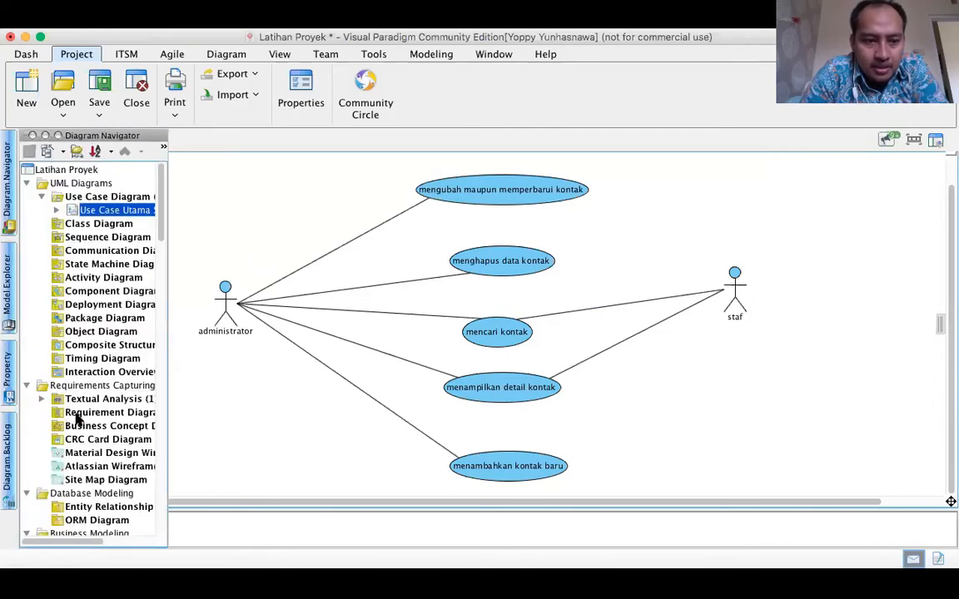
{"action": "left_click", "coordinate": [42, 400]}
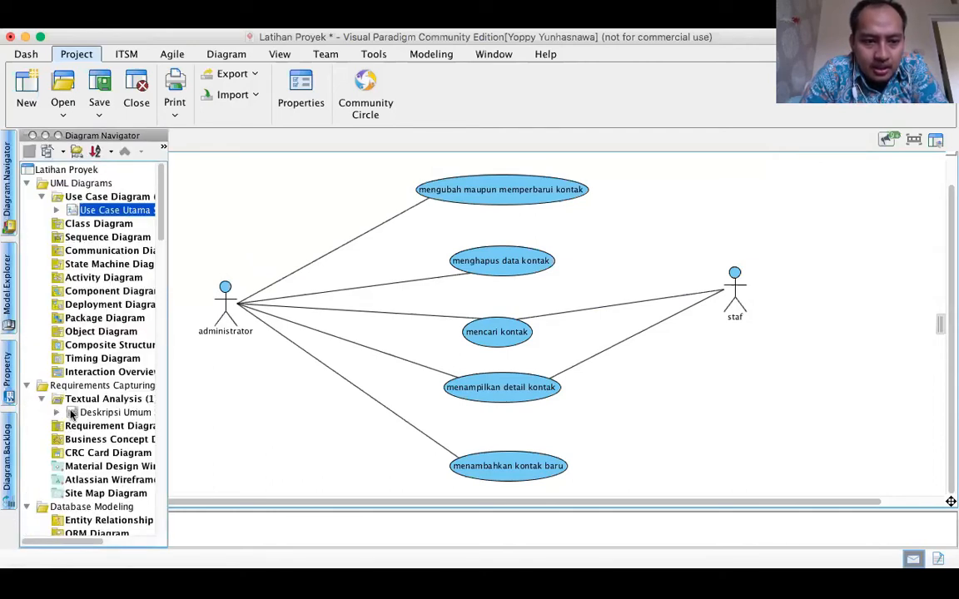
{"action": "left_click", "coordinate": [72, 413]}
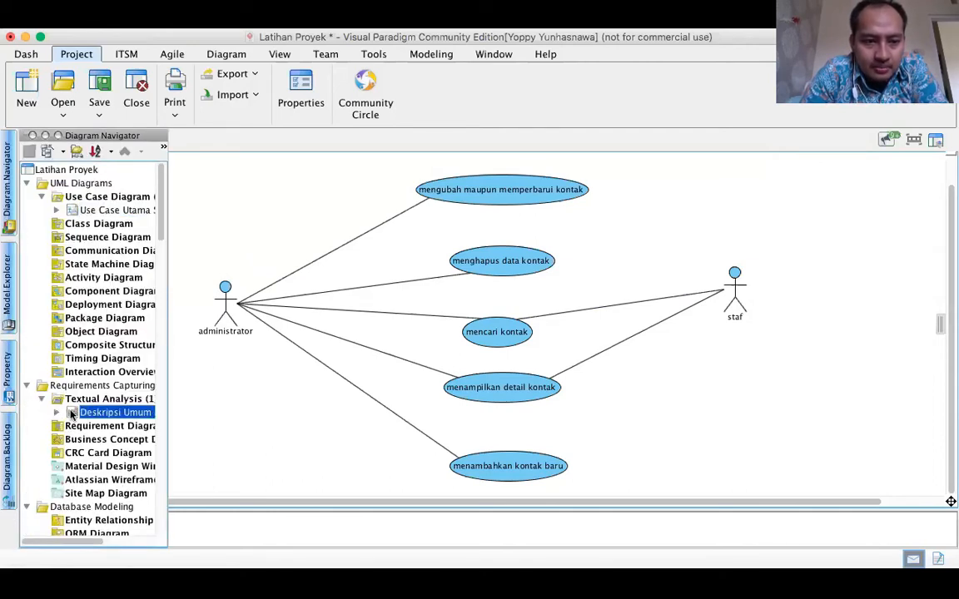
{"action": "double_click", "coordinate": [114, 413]}
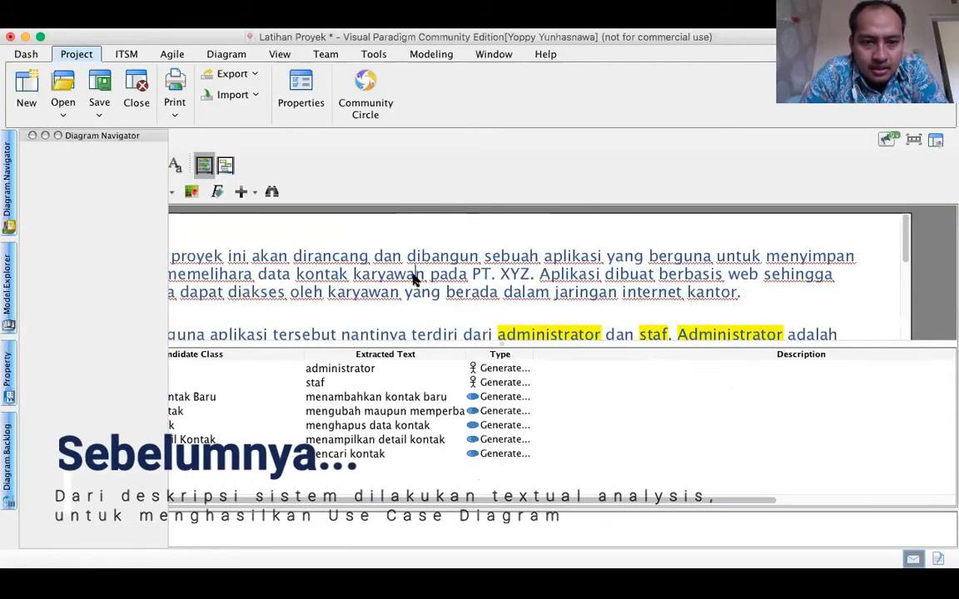
{"action": "scroll", "coordinate": [414, 279], "scroll_direction": "down", "scroll_amount": 5}
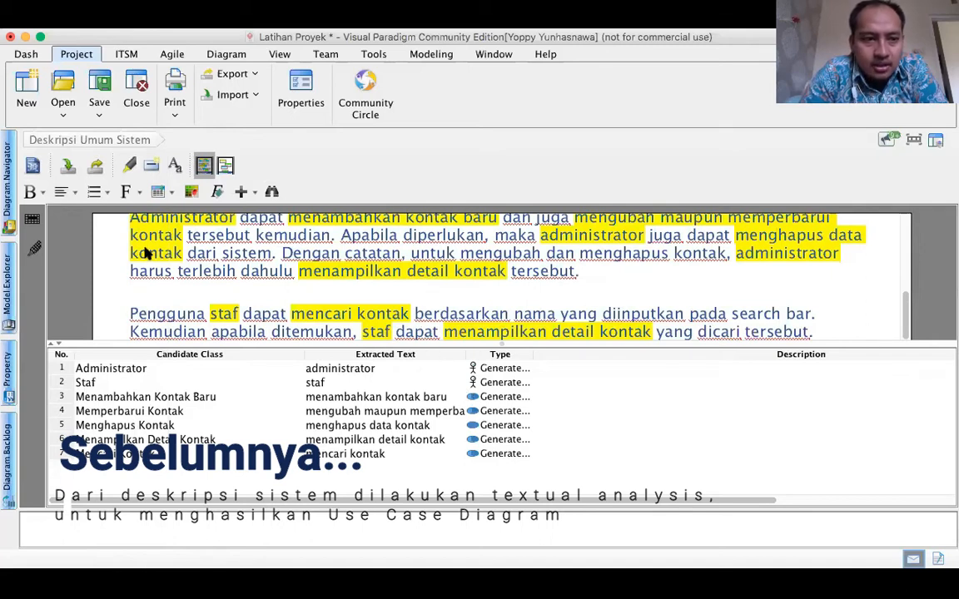
Reopen the Use Case Utama Sistem use case diagram
{"action": "left_click", "coordinate": [5, 200]}
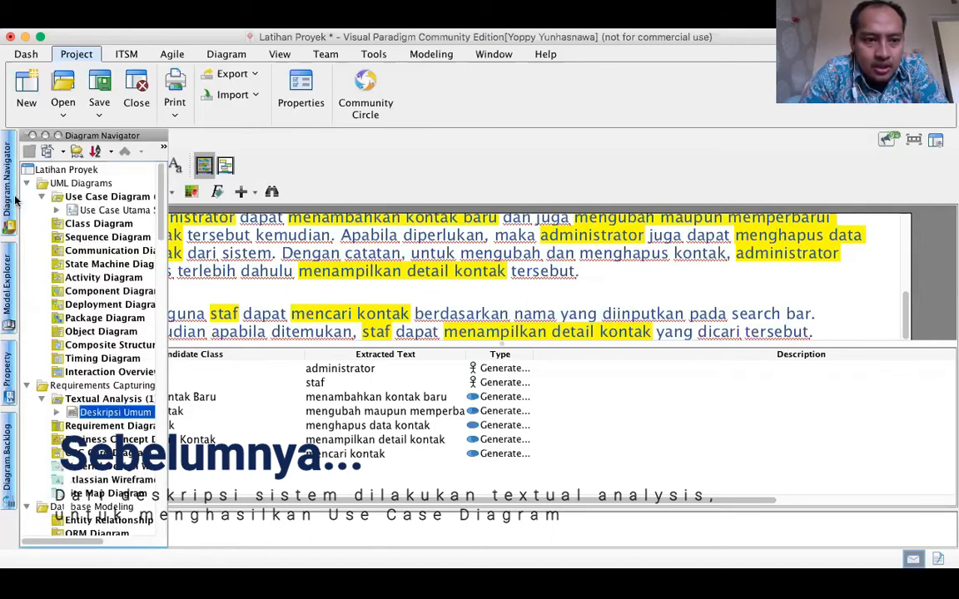
{"action": "left_click", "coordinate": [90, 211]}
{"action": "double_click", "coordinate": [91, 211]}
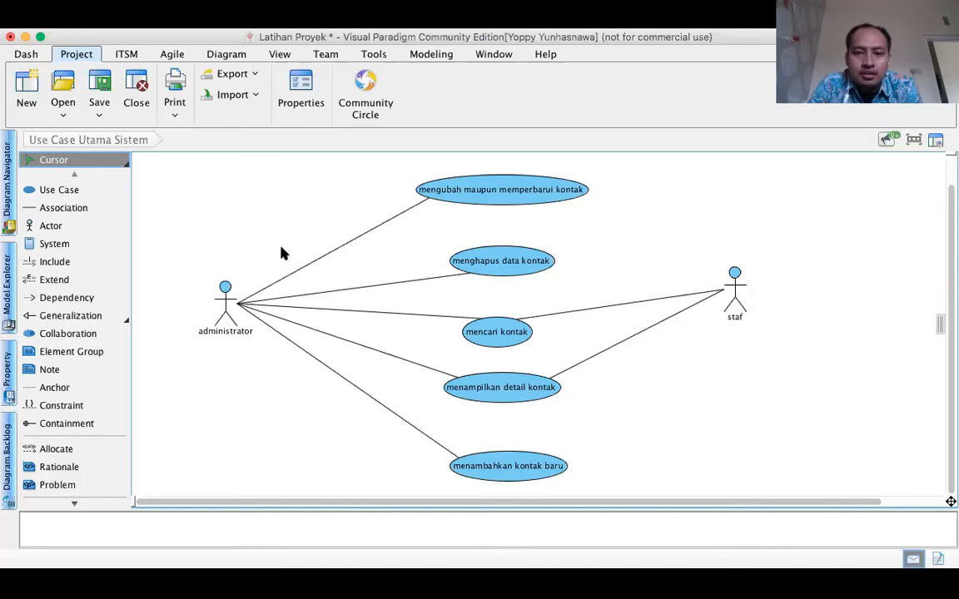
Examine the contact use cases in the diagram and their associations with the administrator and staf actors
{"action": "left_click", "coordinate": [506, 188]}
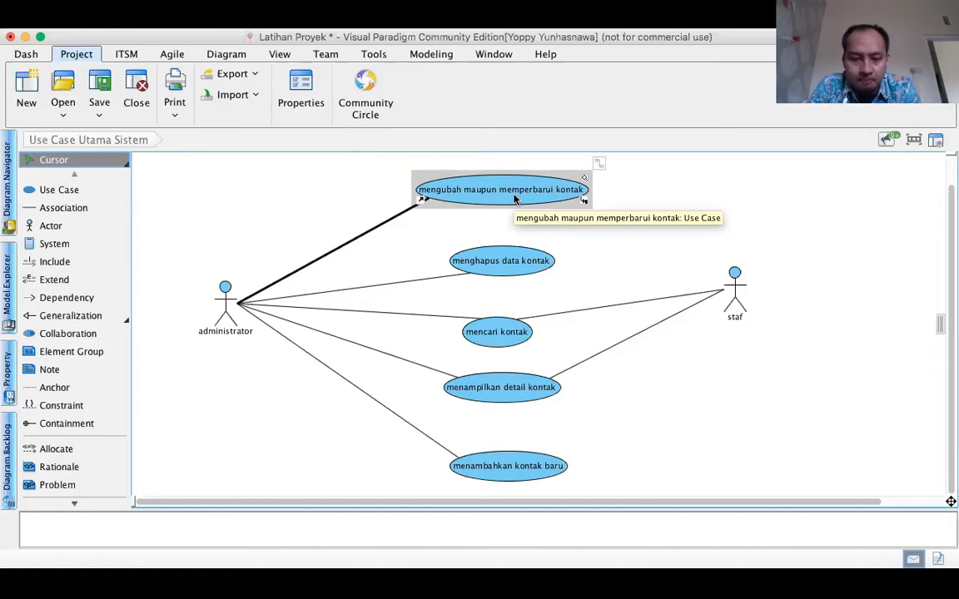
{"action": "left_click", "coordinate": [510, 222]}
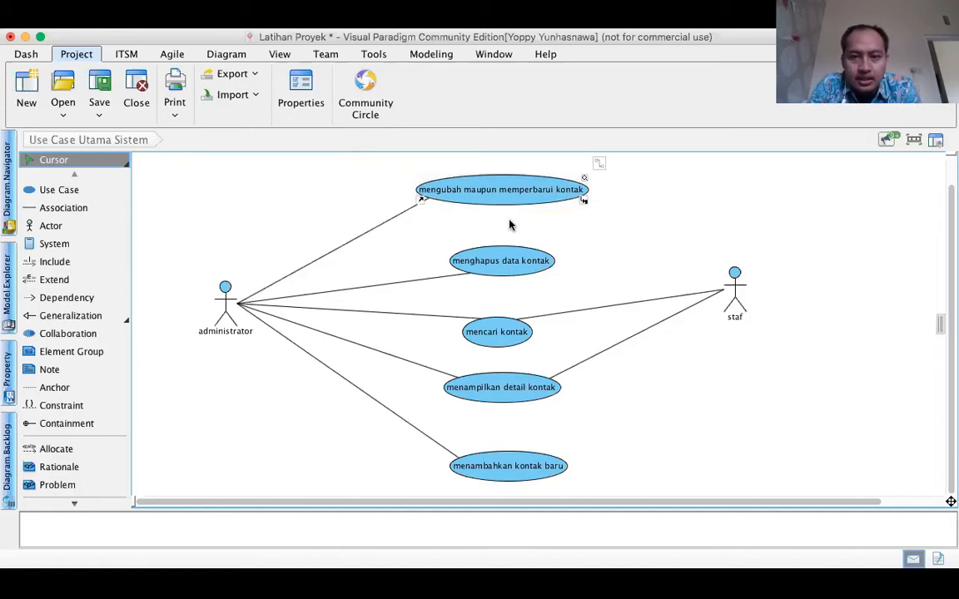
{"action": "left_click", "coordinate": [491, 189]}
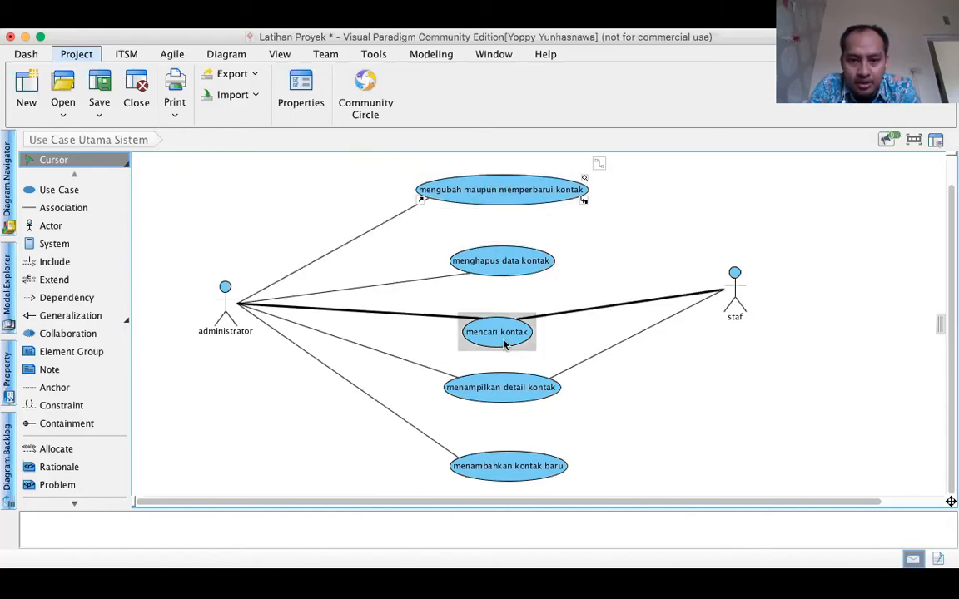
{"action": "left_click", "coordinate": [502, 471]}
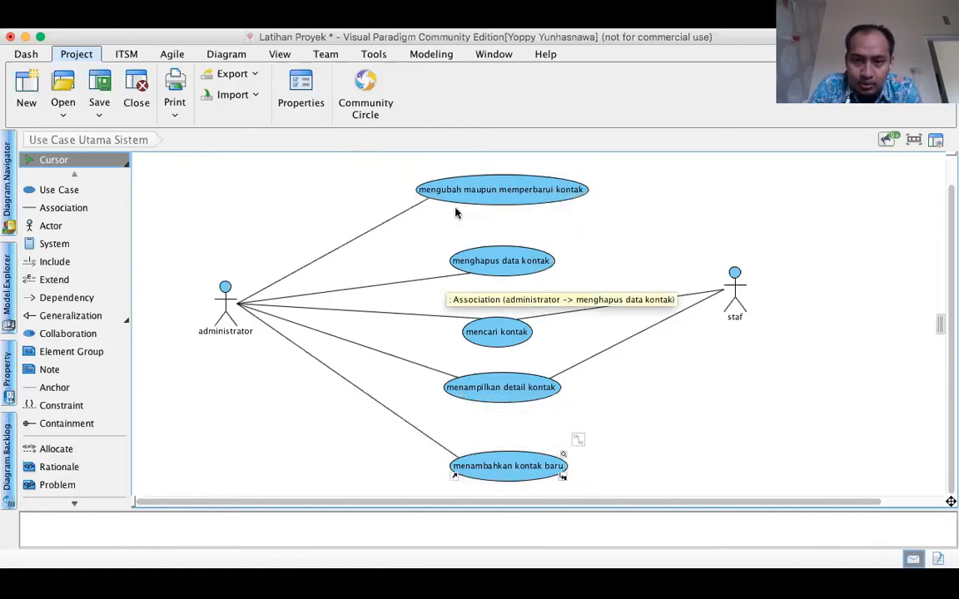
{"action": "left_click", "coordinate": [541, 194]}
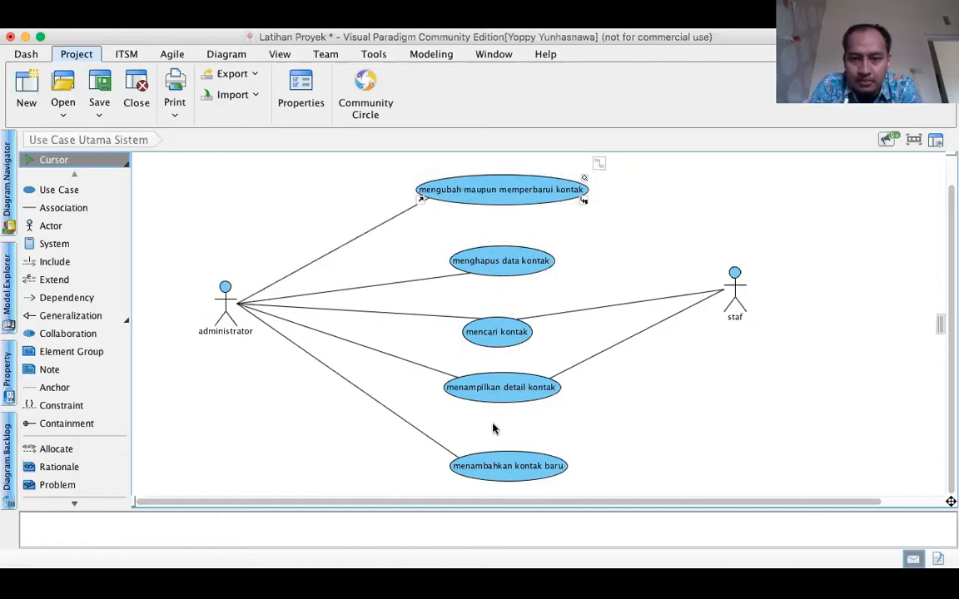
{"action": "left_click", "coordinate": [487, 252]}
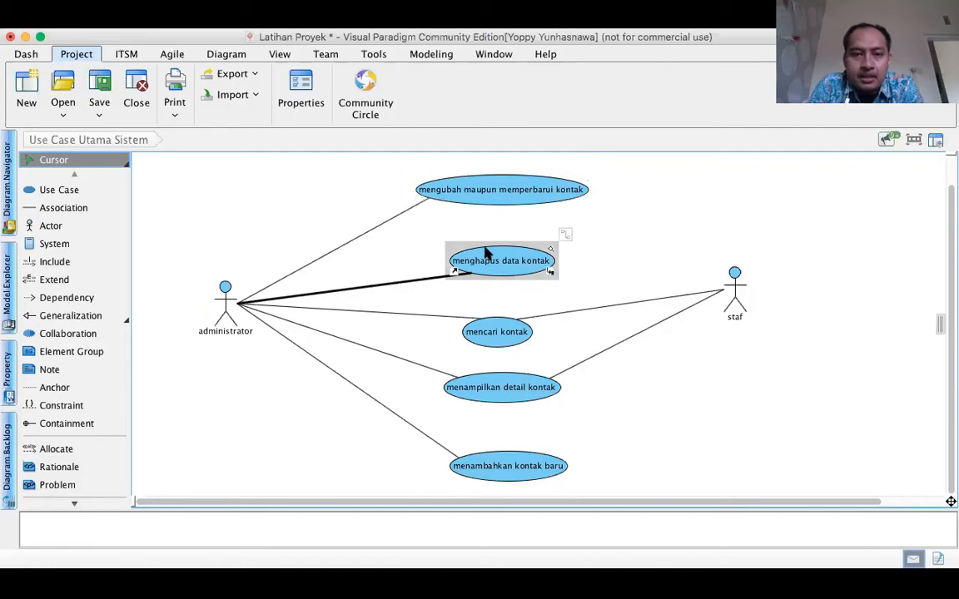
{"action": "left_click", "coordinate": [549, 190]}
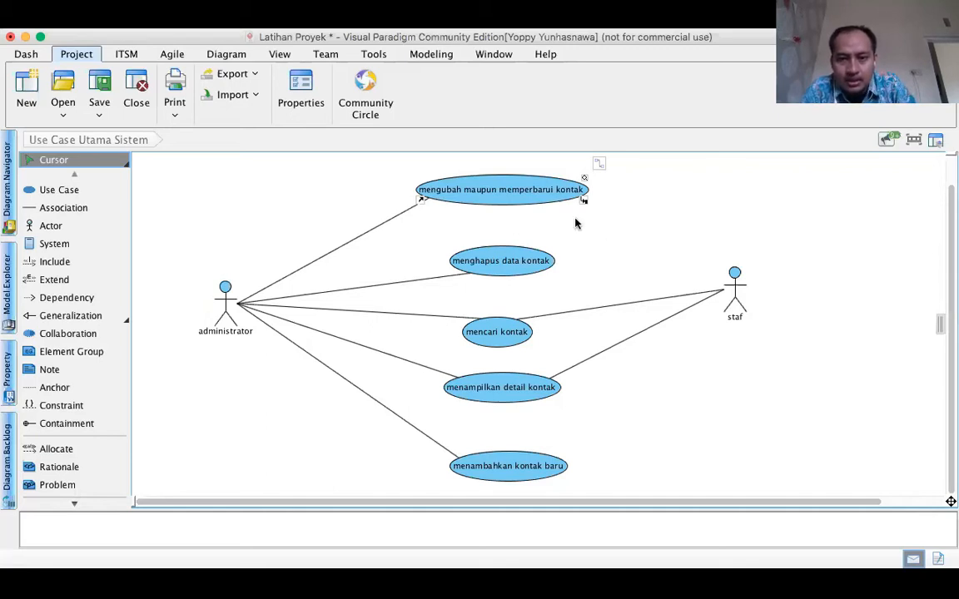
{"action": "left_click", "coordinate": [541, 470]}
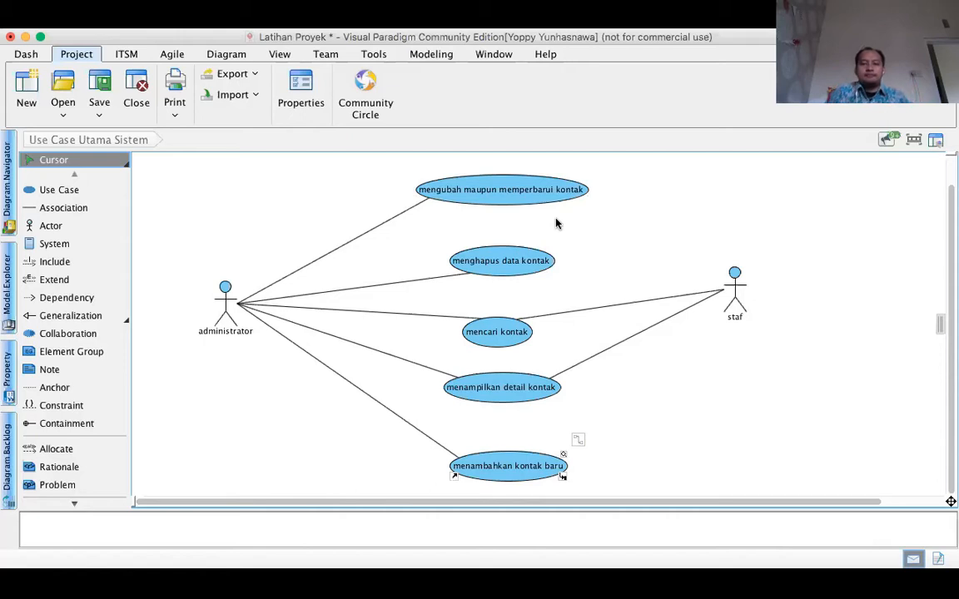
{"action": "left_click", "coordinate": [531, 191]}
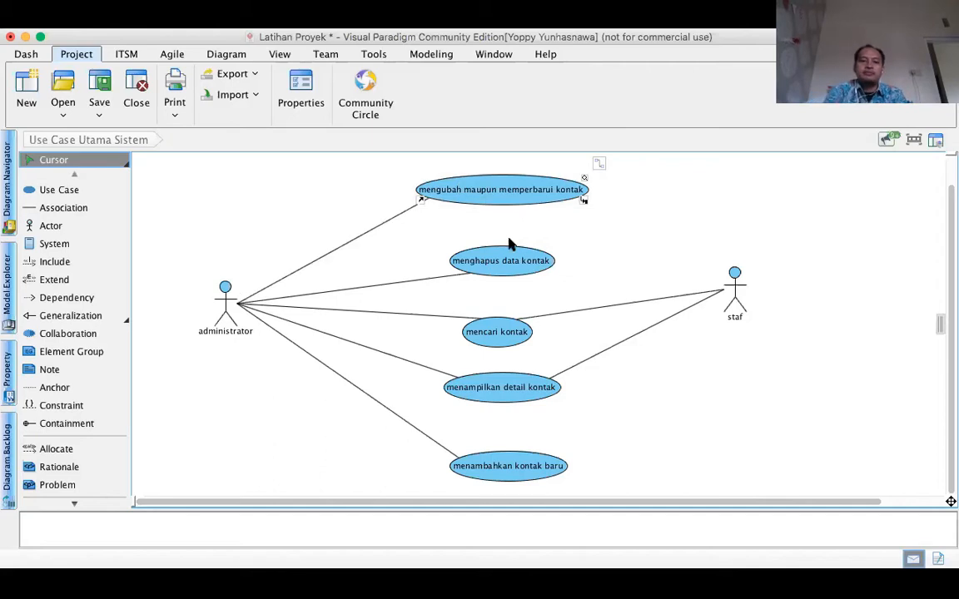
{"action": "left_click", "coordinate": [505, 262]}
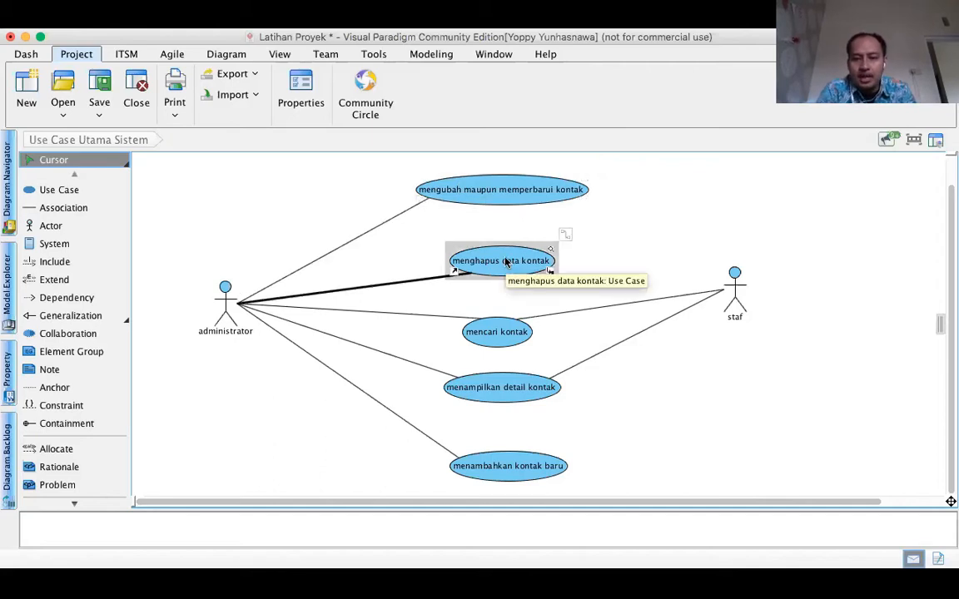
{"action": "left_click", "coordinate": [510, 337]}
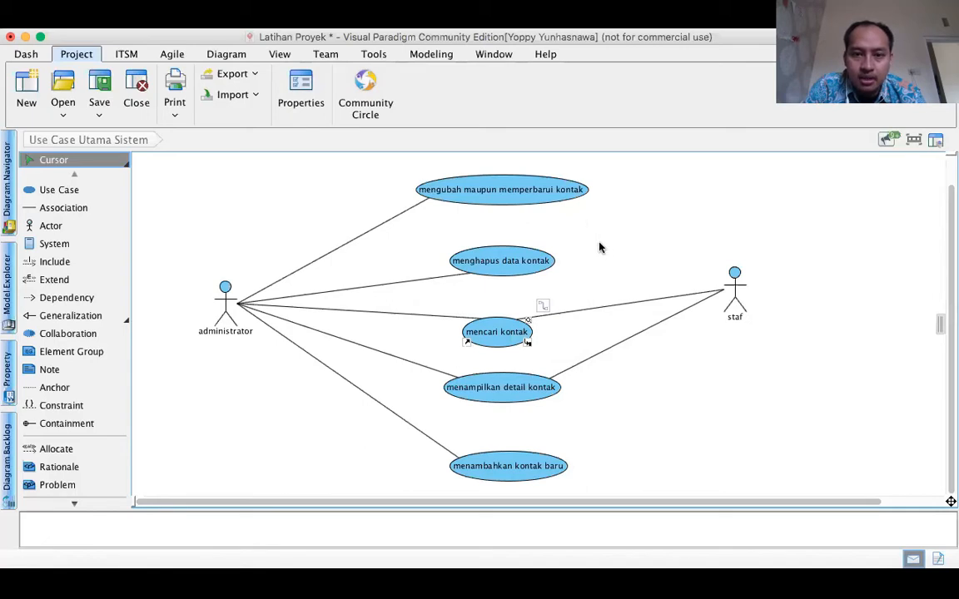
Open the use case details of the "mengubah maupun memperbarui kontak" use case
{"action": "left_click", "coordinate": [545, 197]}
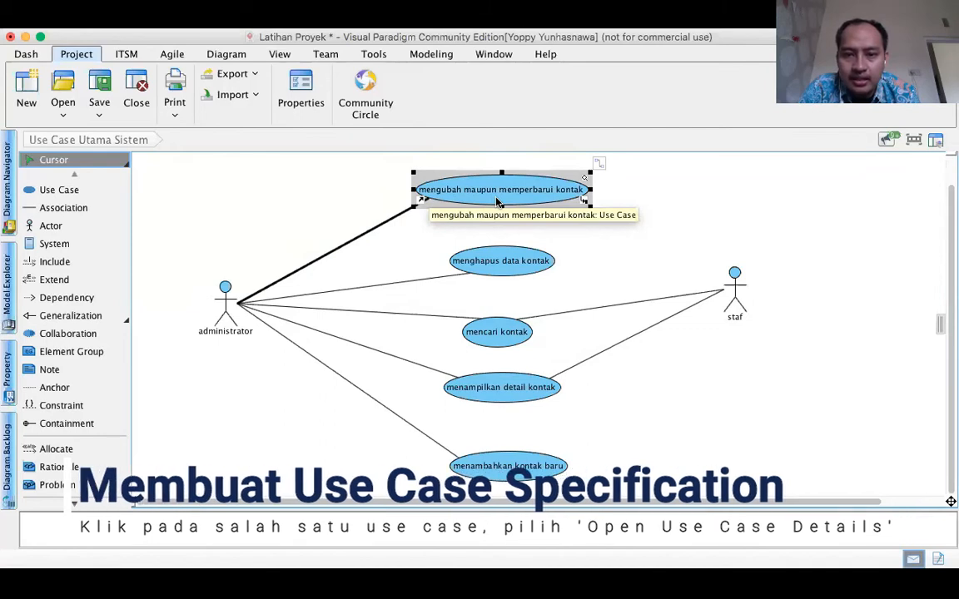
{"action": "right_click", "coordinate": [497, 202]}
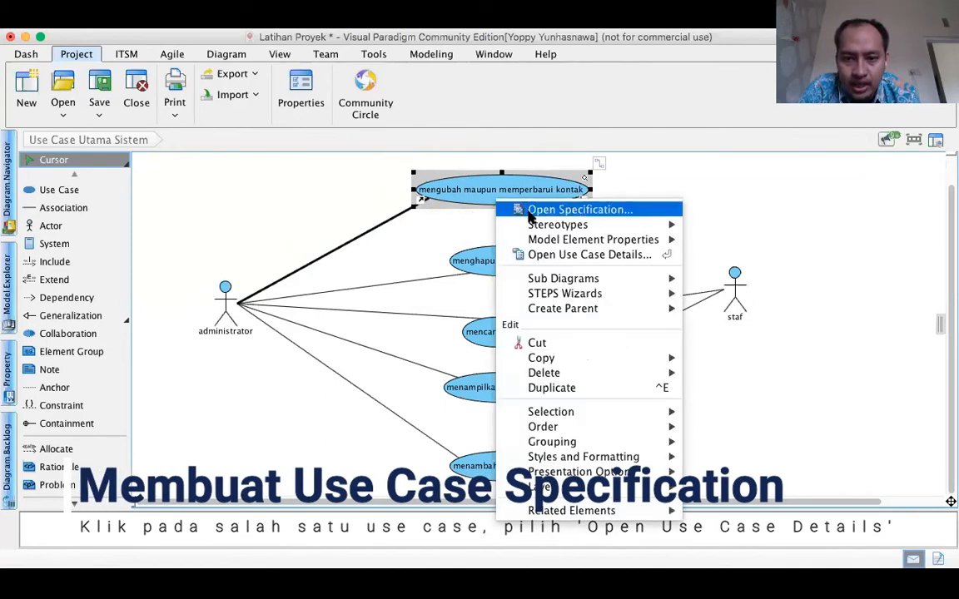
{"action": "left_click", "coordinate": [639, 256]}
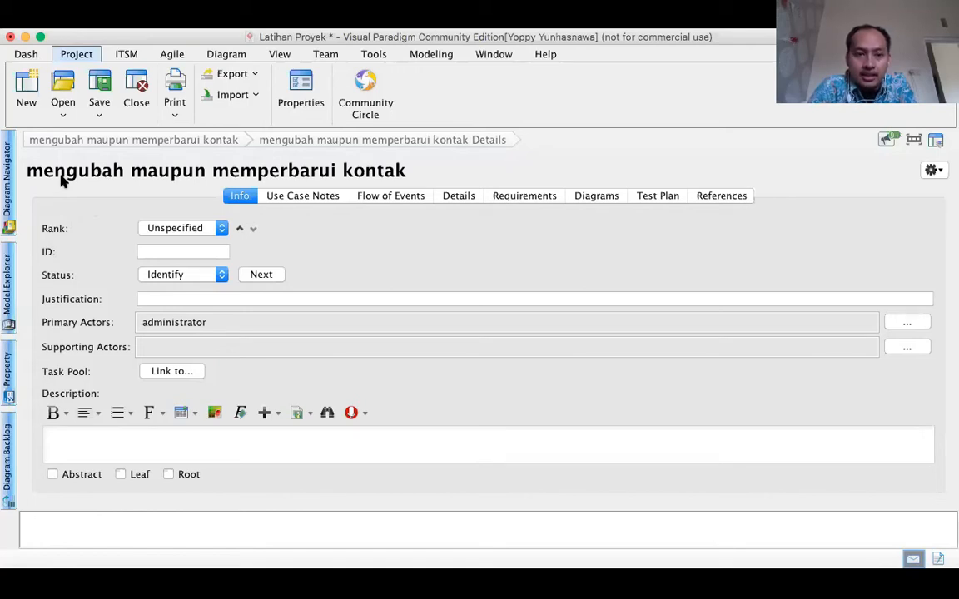
Set the use case's rank to High, its ID to 1 and its status to Identify
{"action": "left_click", "coordinate": [194, 229]}
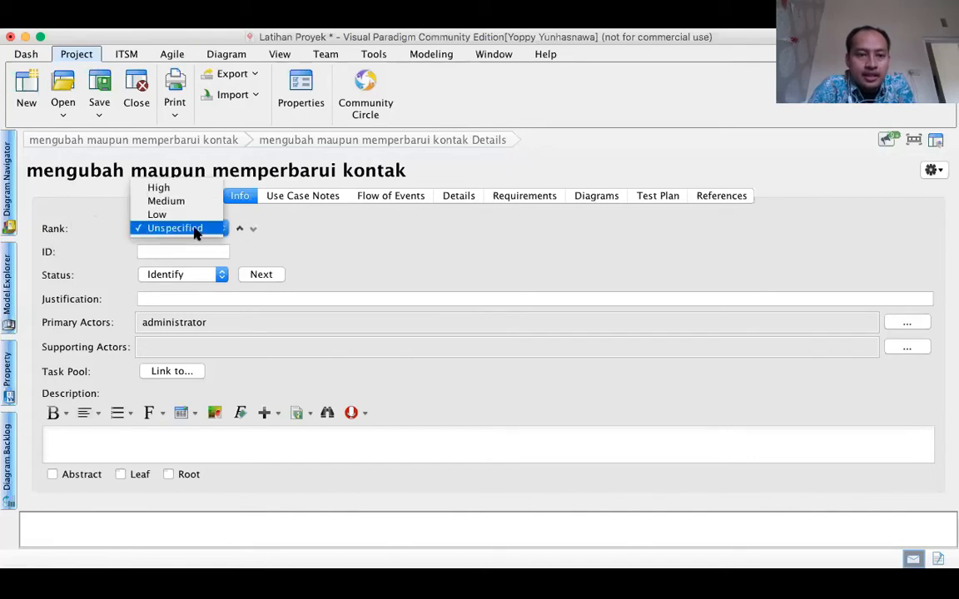
{"action": "left_click", "coordinate": [188, 188]}
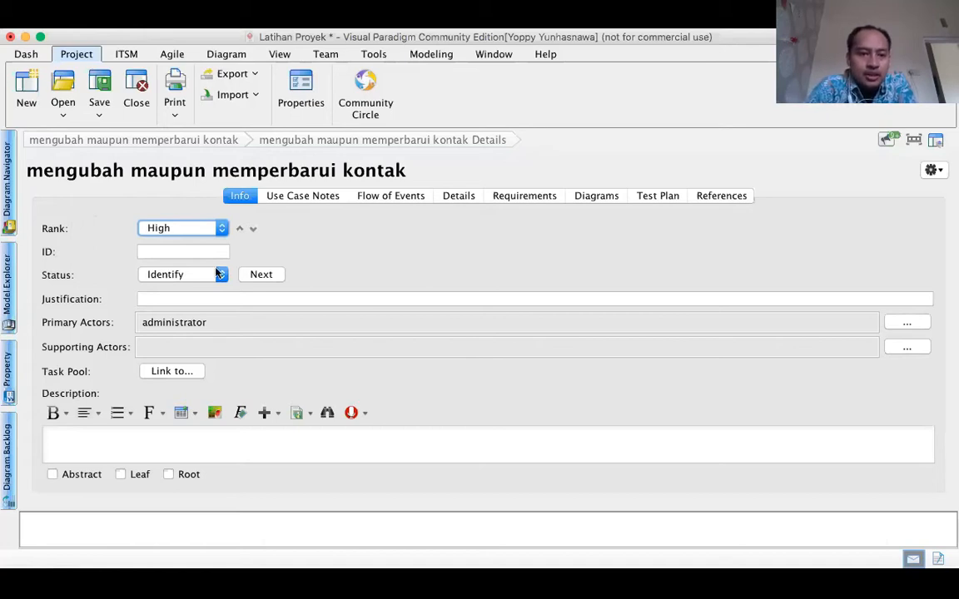
{"action": "left_click", "coordinate": [161, 253]}
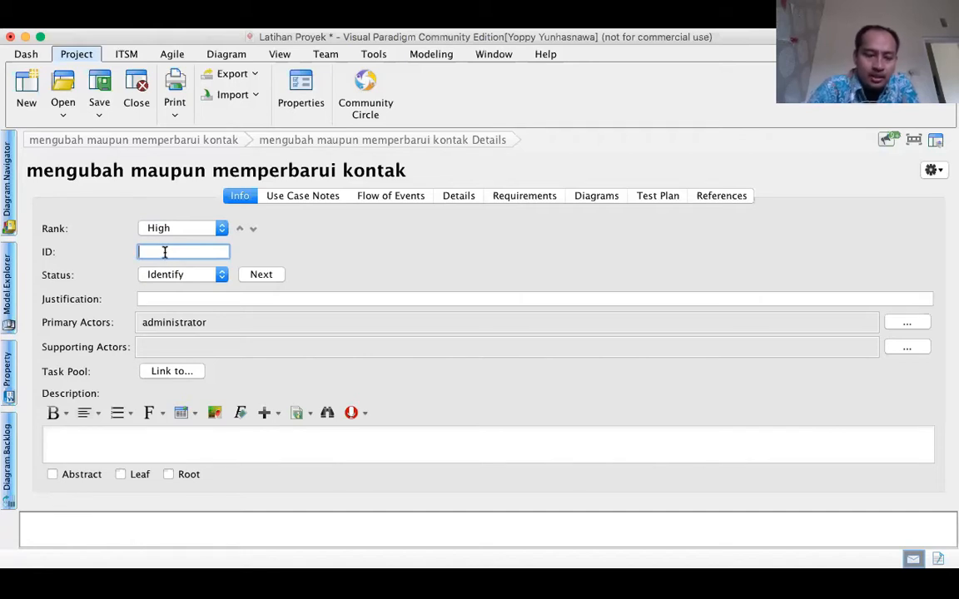
{"action": "type", "text": "1"}
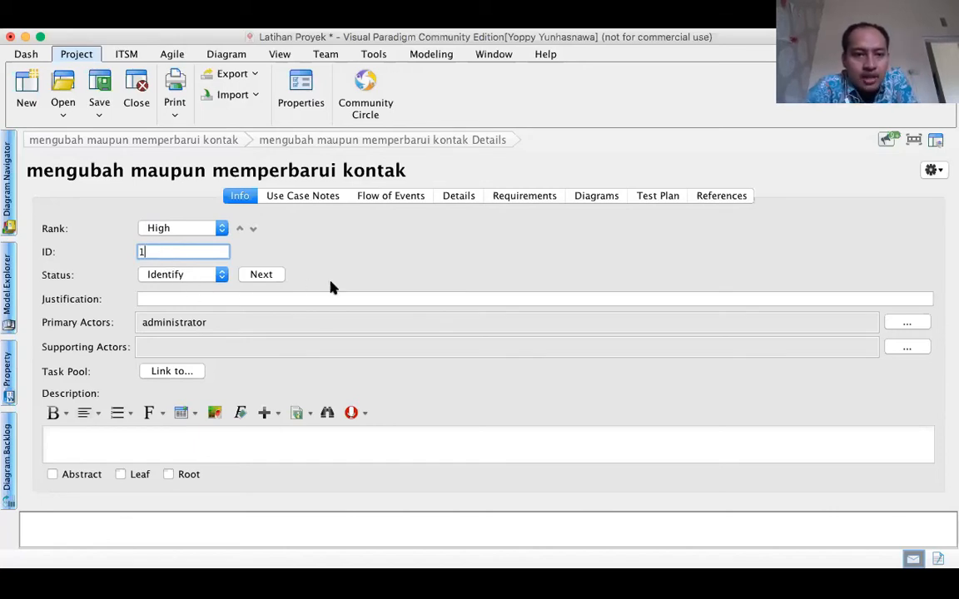
{"action": "right_click", "coordinate": [183, 276]}
{"action": "left_click", "coordinate": [183, 276]}
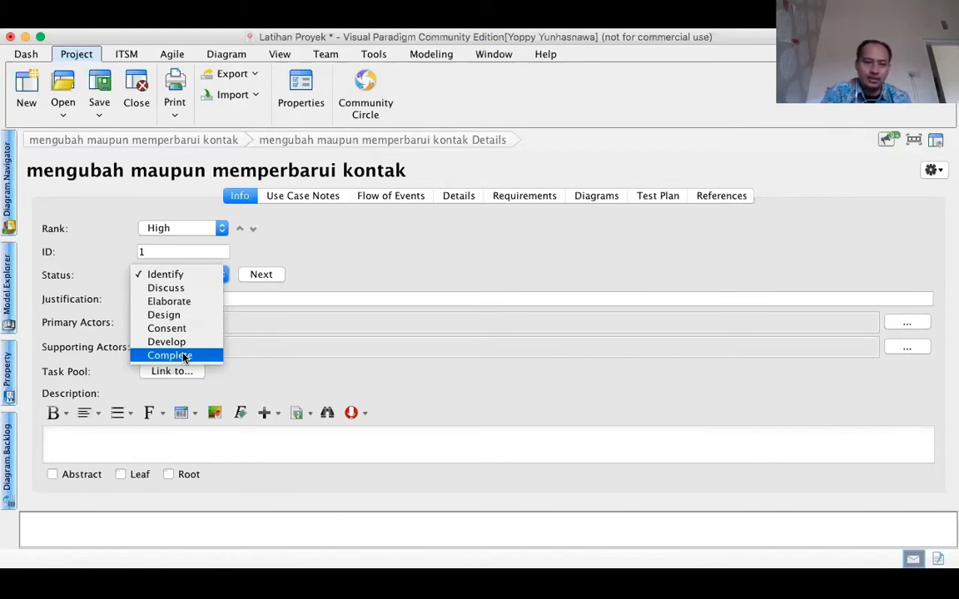
{"action": "left_click", "coordinate": [160, 278]}
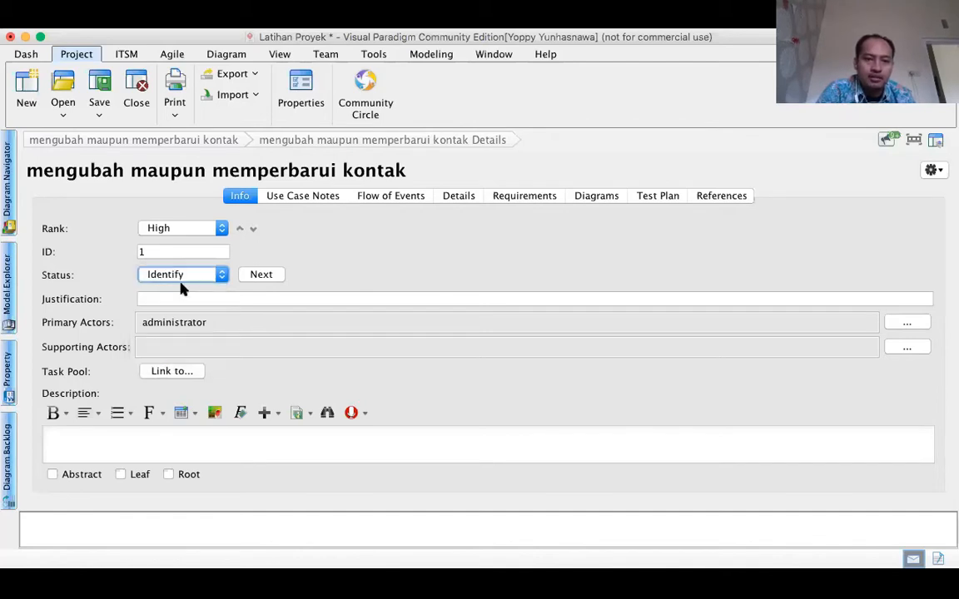
Fill in the justification: "Apabila fitur ini tidak diimplementasikan, maka user harus menambahkan kontak baru setiap kali ada perubahan data pada suatu kontak."
{"action": "left_click", "coordinate": [238, 299]}
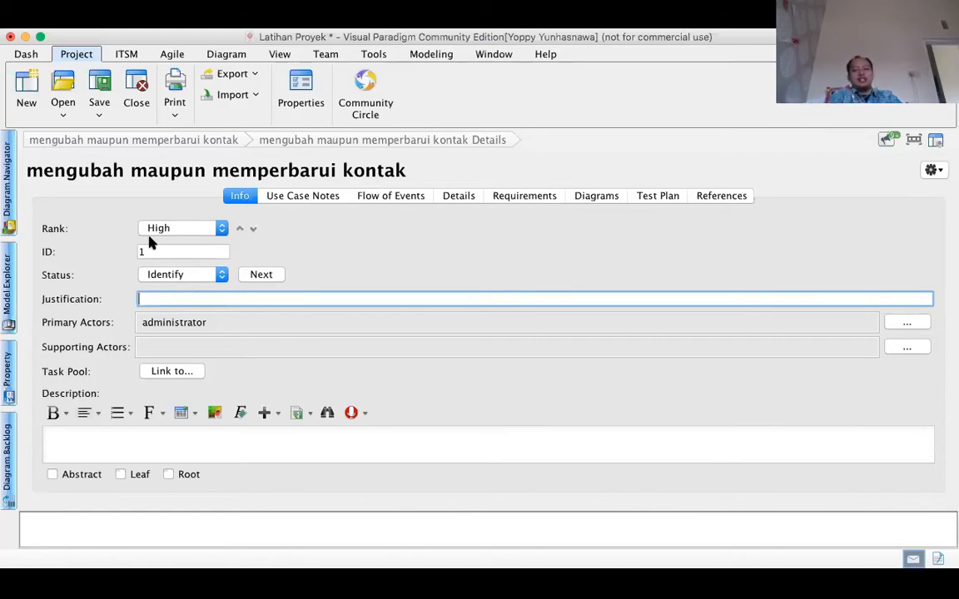
{"action": "type", "text": "Apabi"}
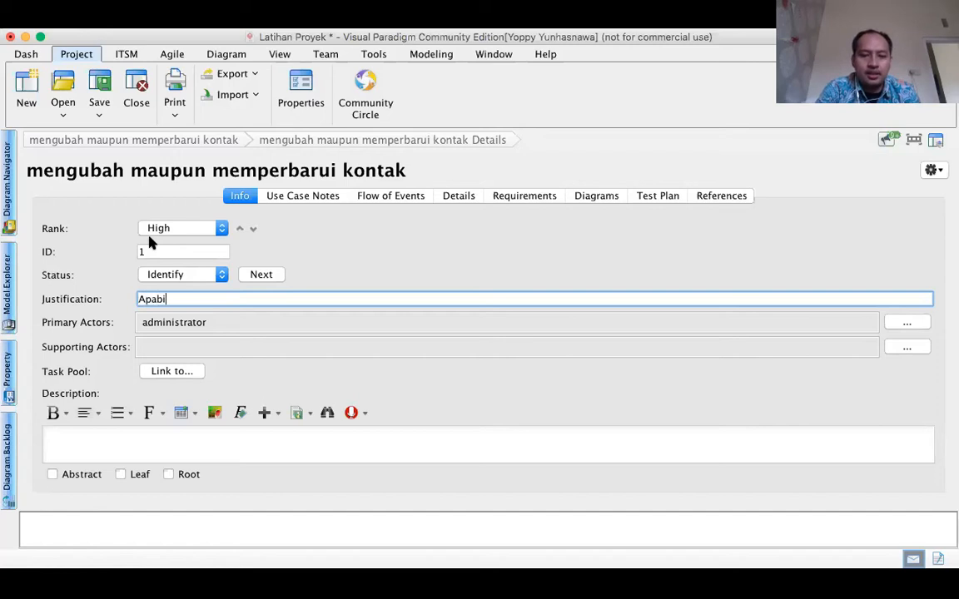
{"action": "type", "text": "la fitur ini"}
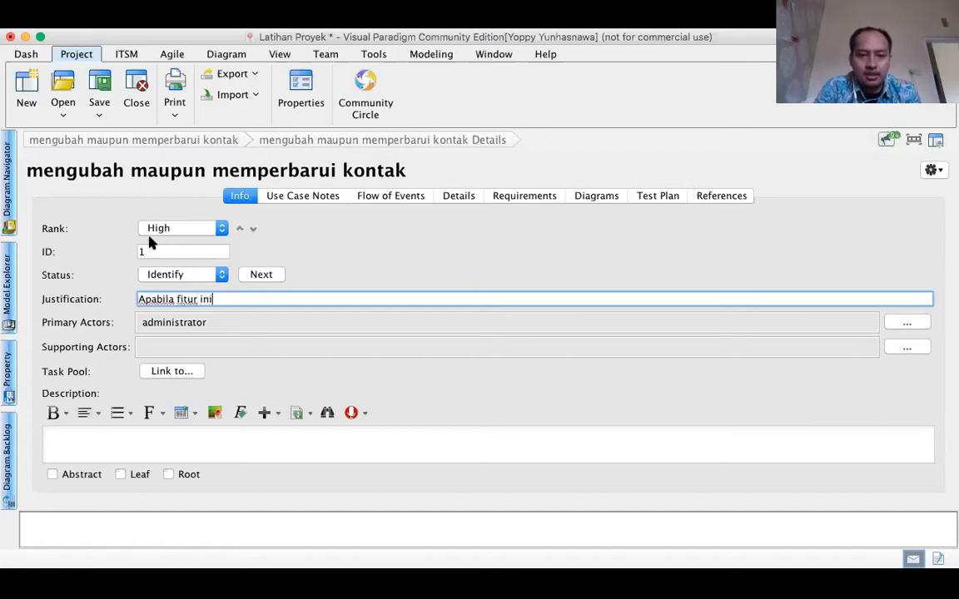
{"action": "type", "text": " tidak dii"}
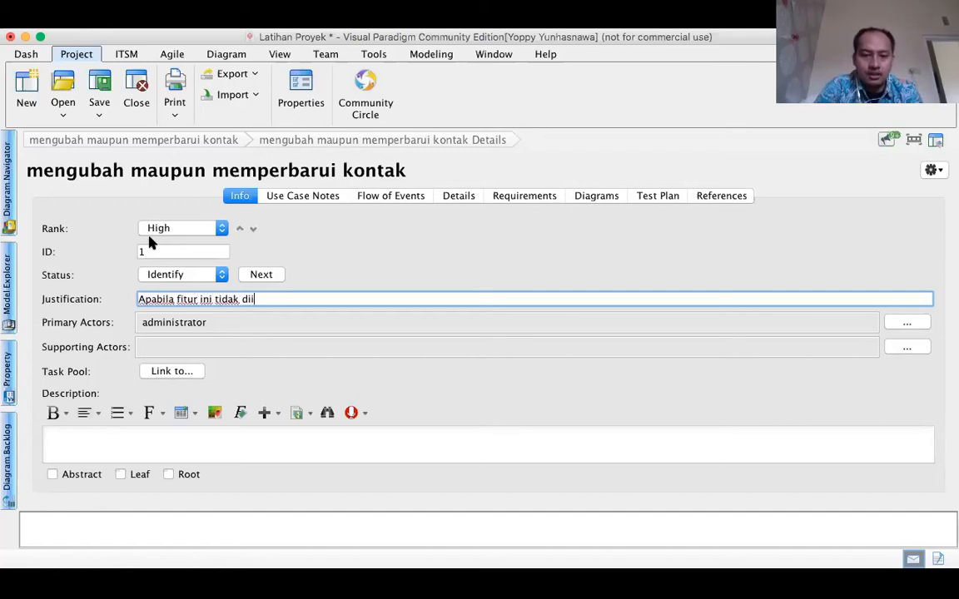
{"action": "type", "text": "mplementasikan"}
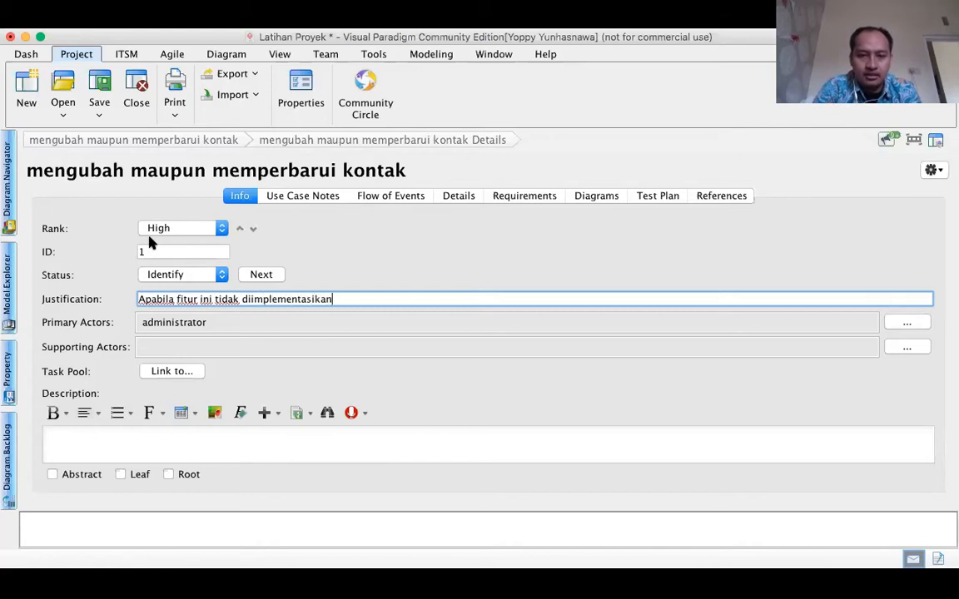
{"action": "type", "text": ", maka user ha"}
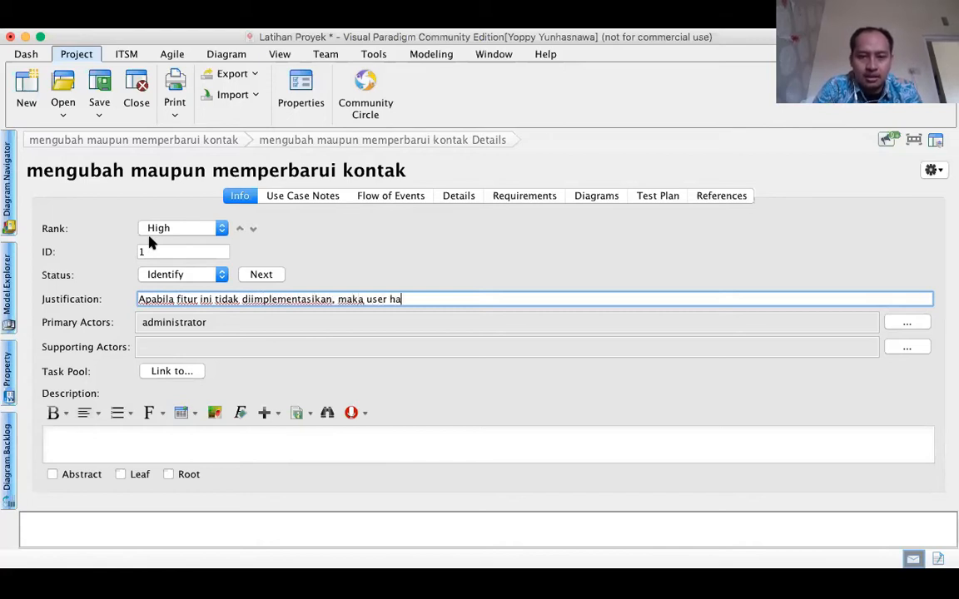
{"action": "type", "text": "rus menambahkan kont"}
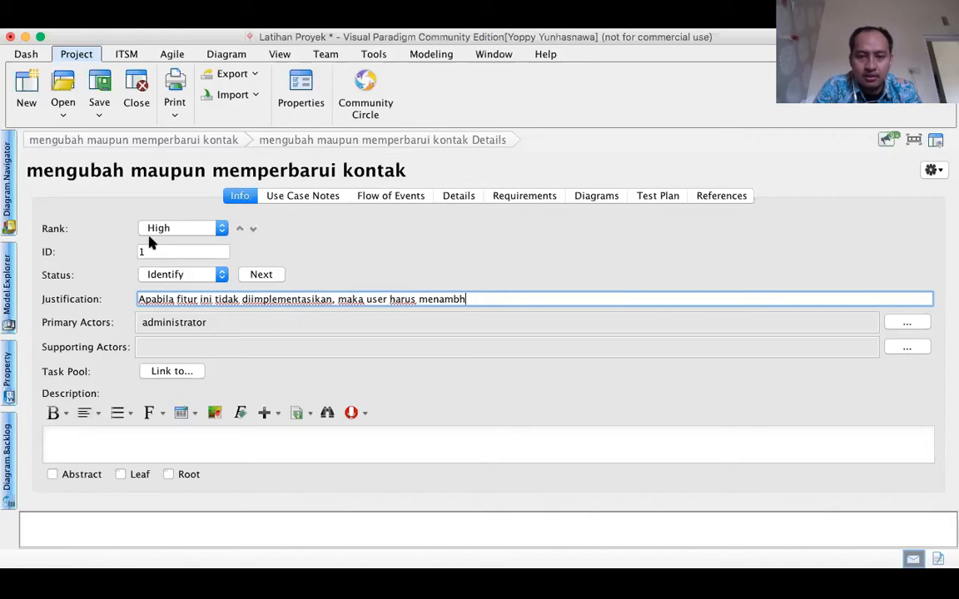
{"action": "type", "text": "ak "}
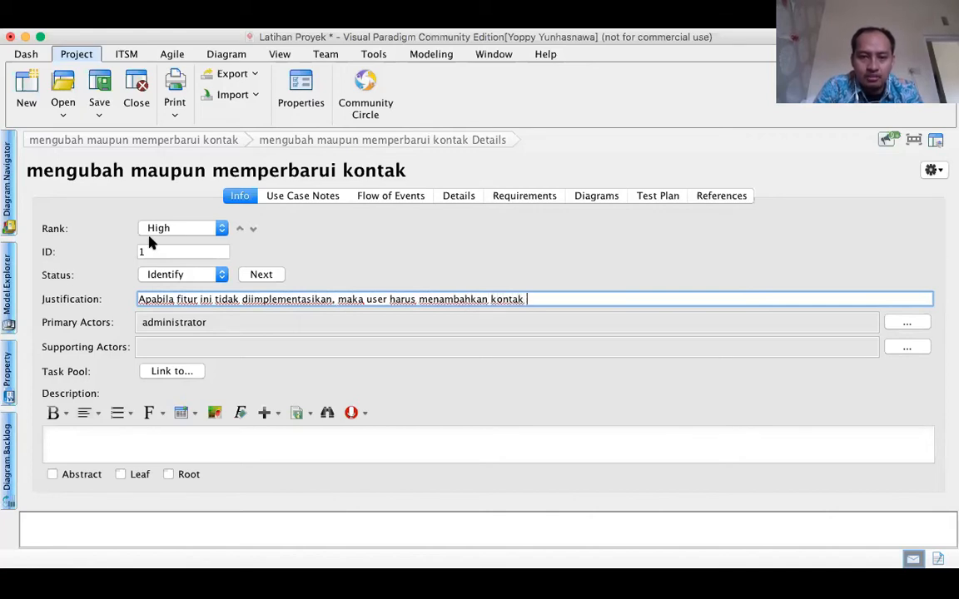
{"action": "type", "text": "baru setiap kal"}
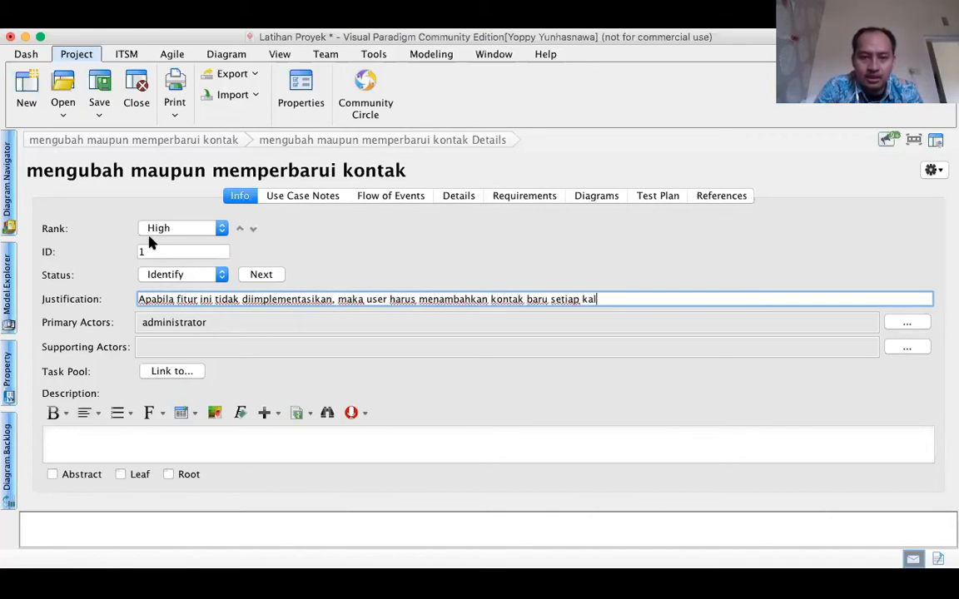
{"action": "type", "text": "i ada pe"}
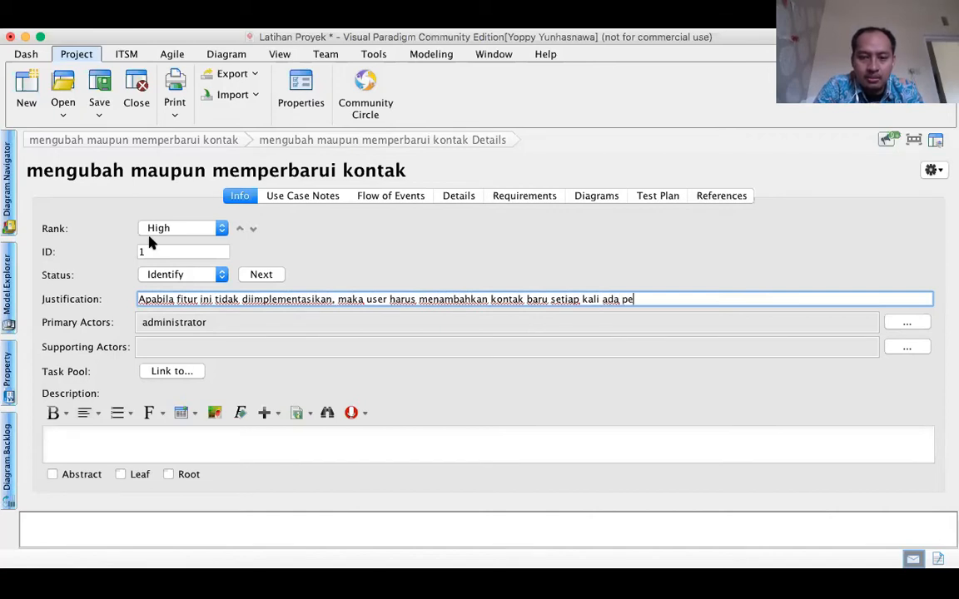
{"action": "type", "text": "rubahan data pad"}
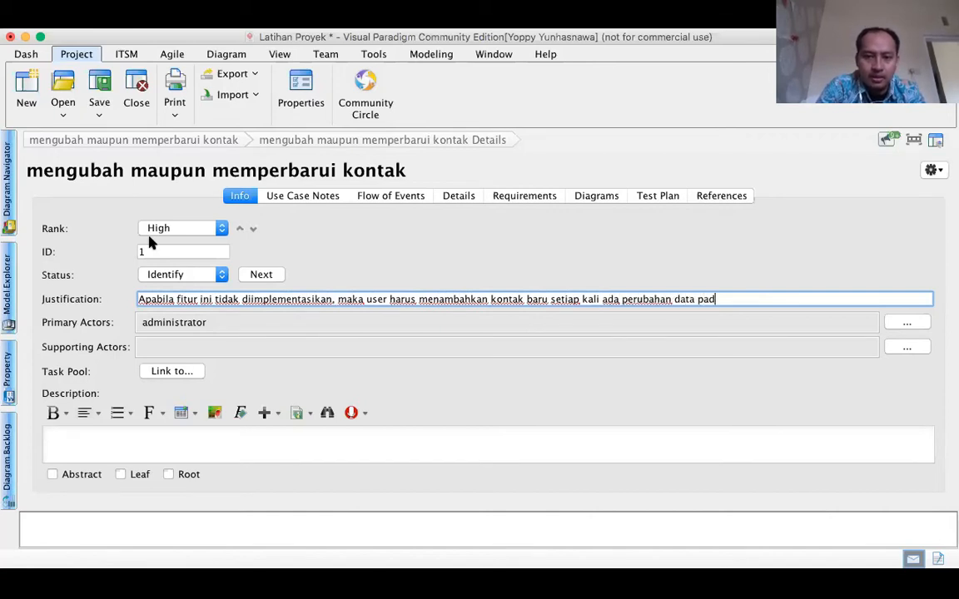
{"action": "type", "text": "a suatu kontak."}
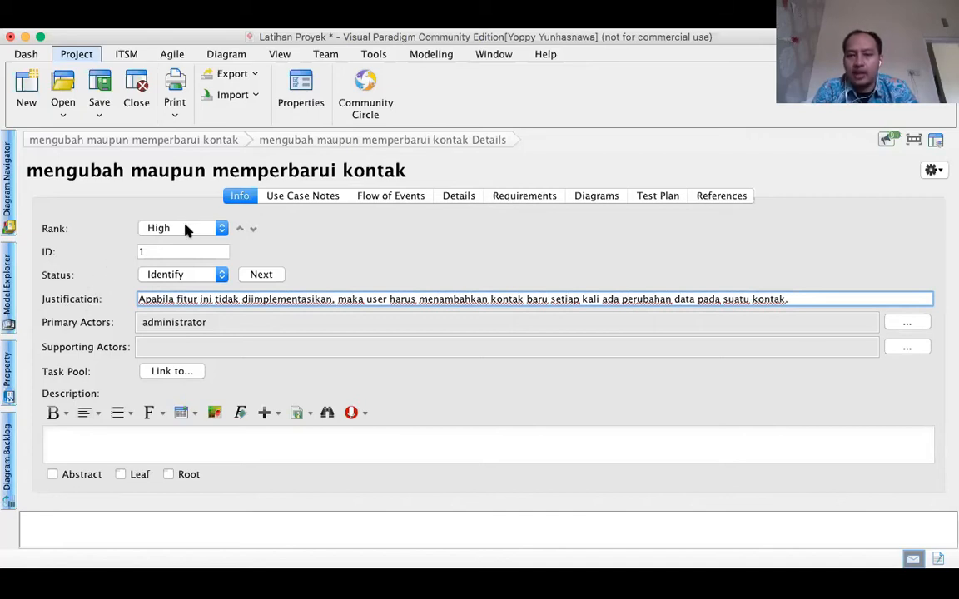
Try the Low rank for the use case, and set the rank back to High
{"action": "left_click", "coordinate": [186, 229]}
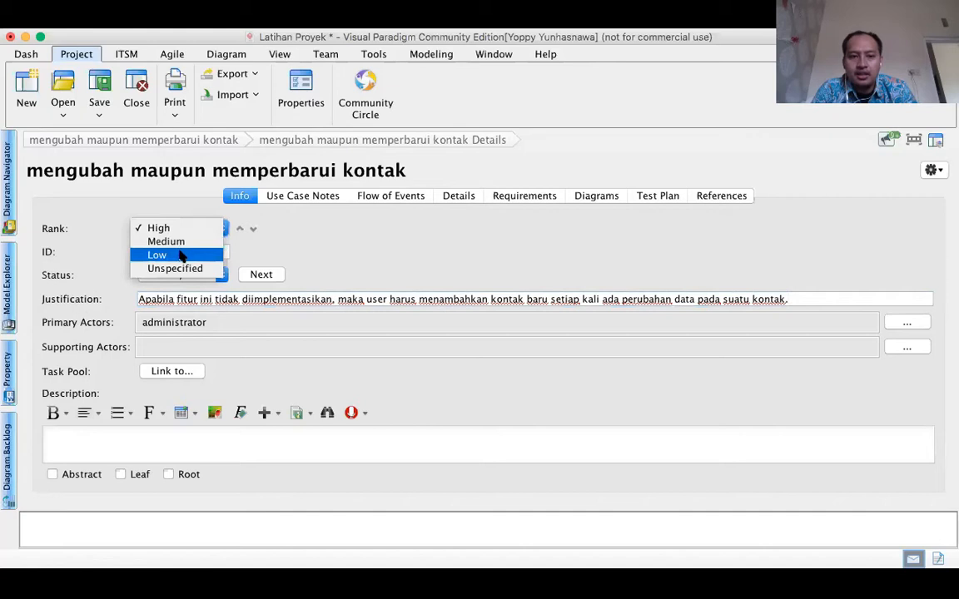
{"action": "left_click", "coordinate": [180, 256]}
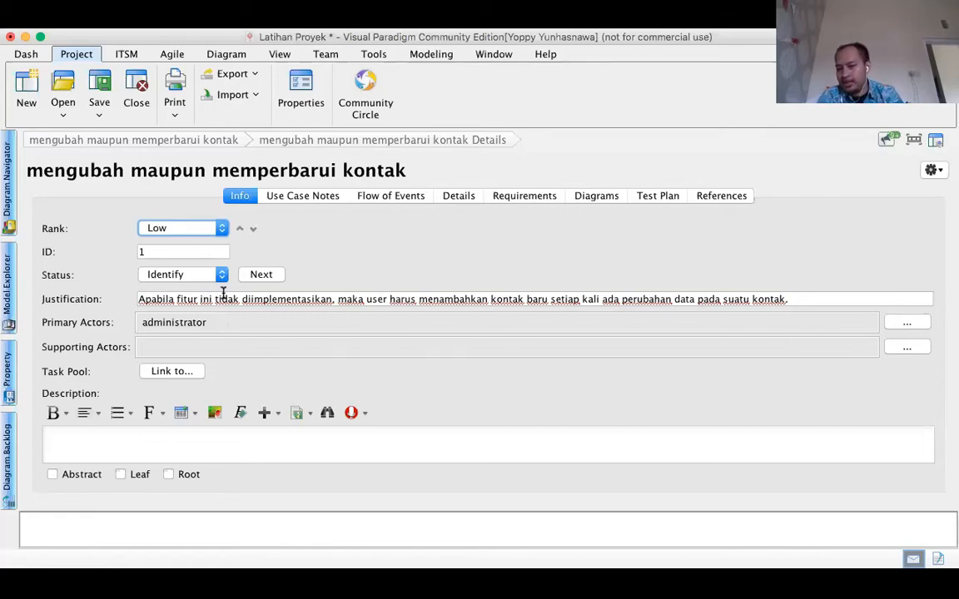
{"action": "left_click", "coordinate": [223, 227]}
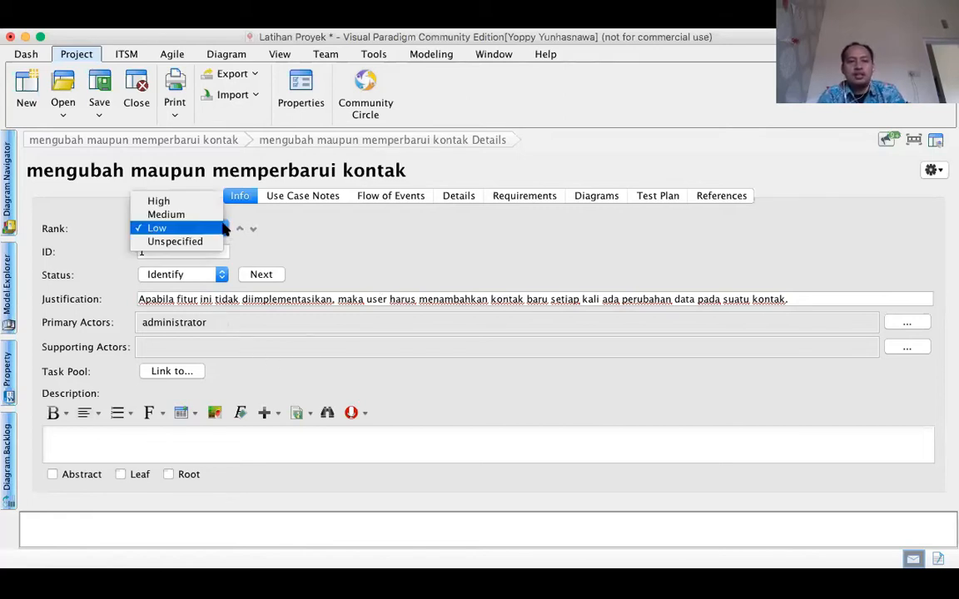
{"action": "left_click", "coordinate": [207, 199]}
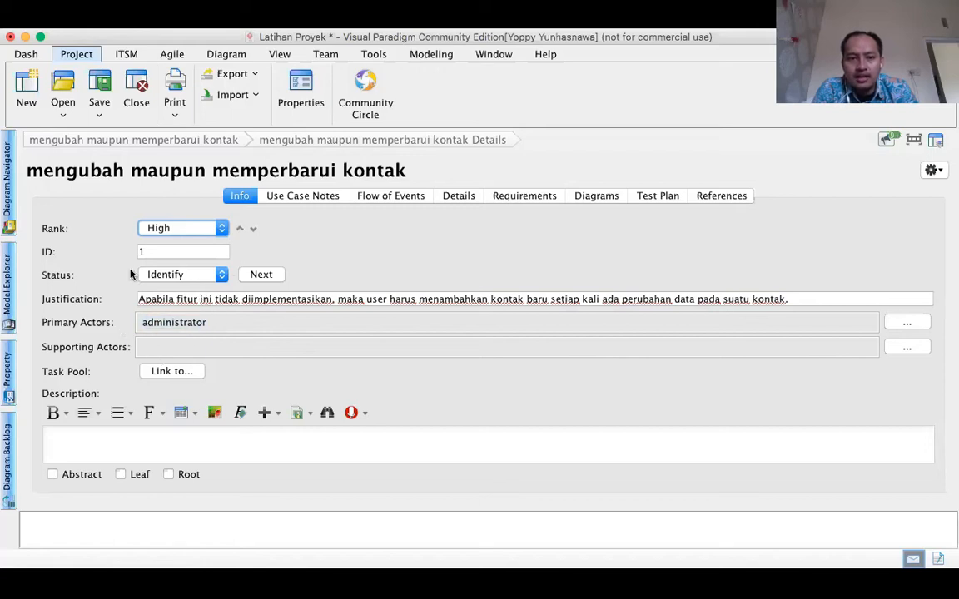
Check the administrator's associations in the use case diagram, and reopen the details of "mengubah maupun memperbarui kontak"
{"action": "left_click", "coordinate": [207, 143]}
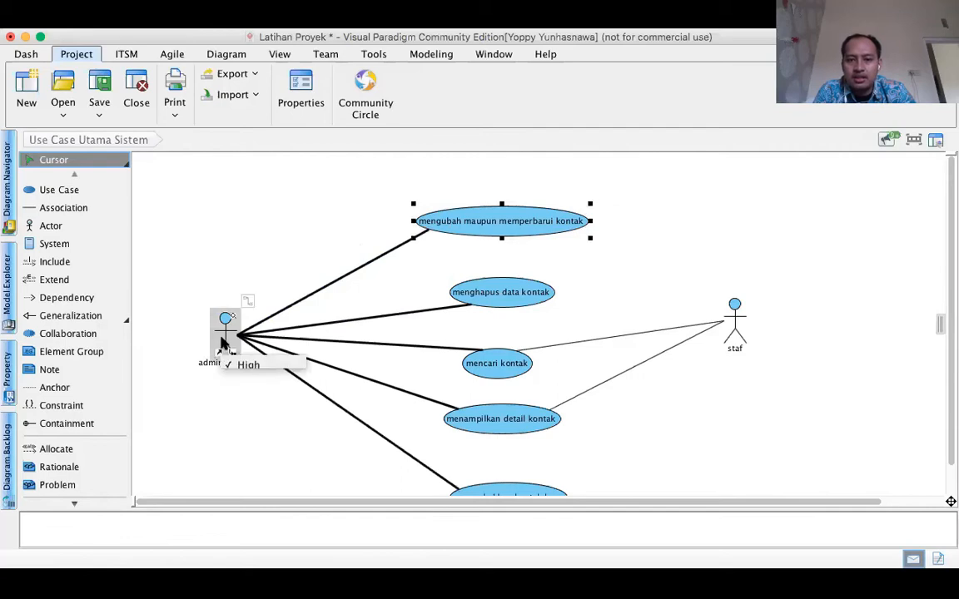
{"action": "double_click", "coordinate": [485, 219]}
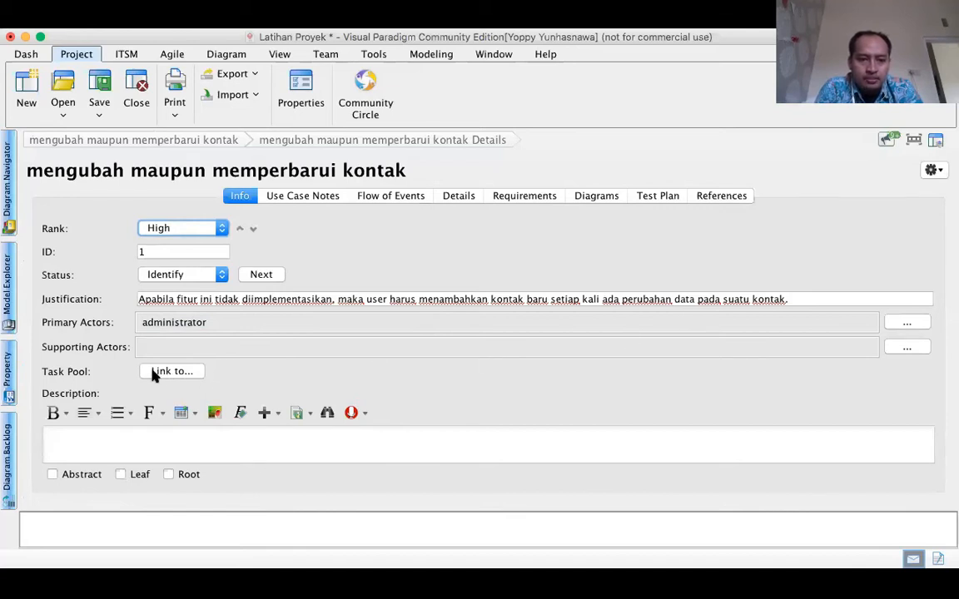
Enter the description's first sentence: "Pada saaat user telah menasukkan data kontak, terdapat kemungkinan data kontak tersebut ada perubahan di masa depan."
{"action": "left_click", "coordinate": [242, 444]}
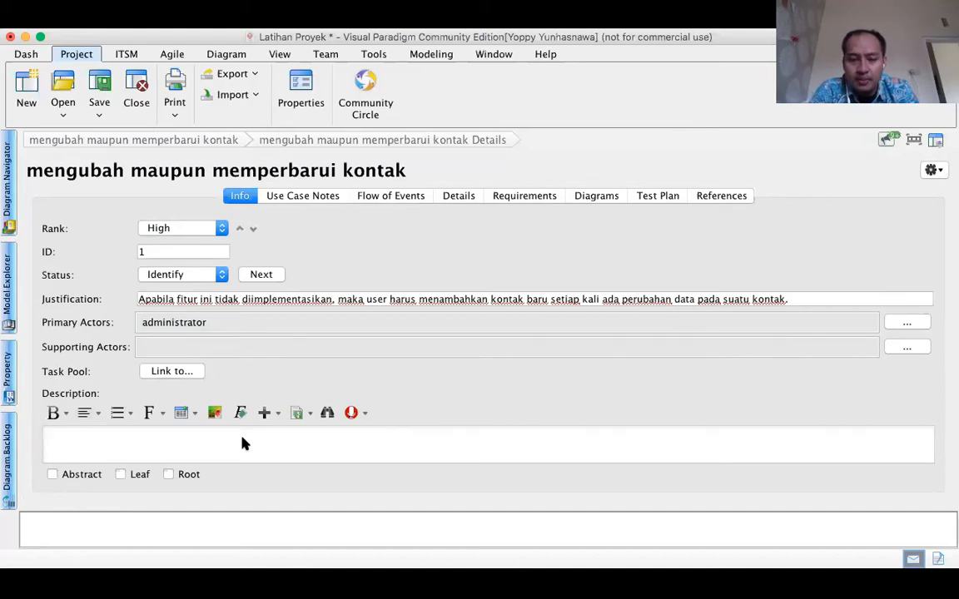
{"action": "type", "text": "Pad"}
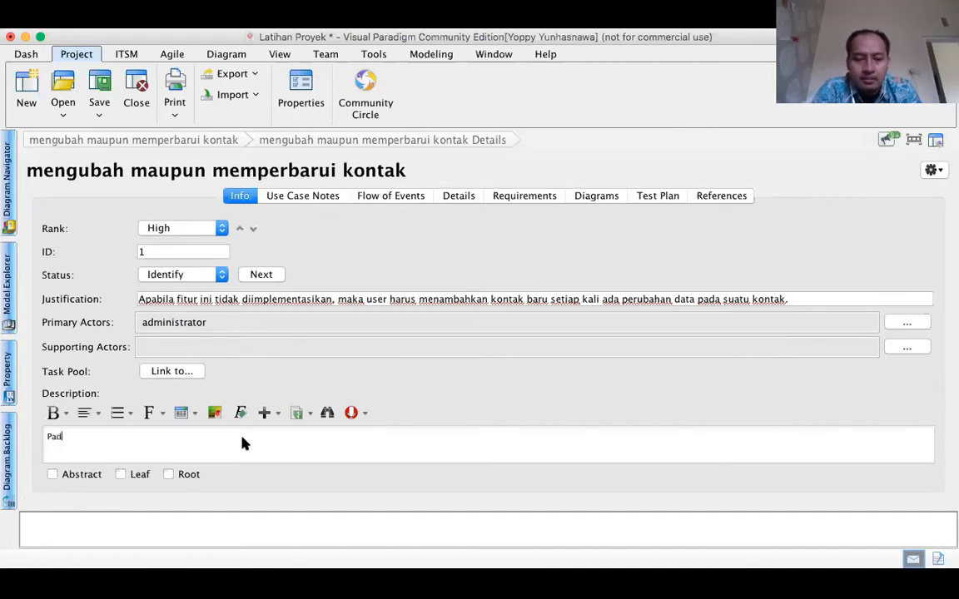
{"action": "type", "text": "a saaat user ta"}
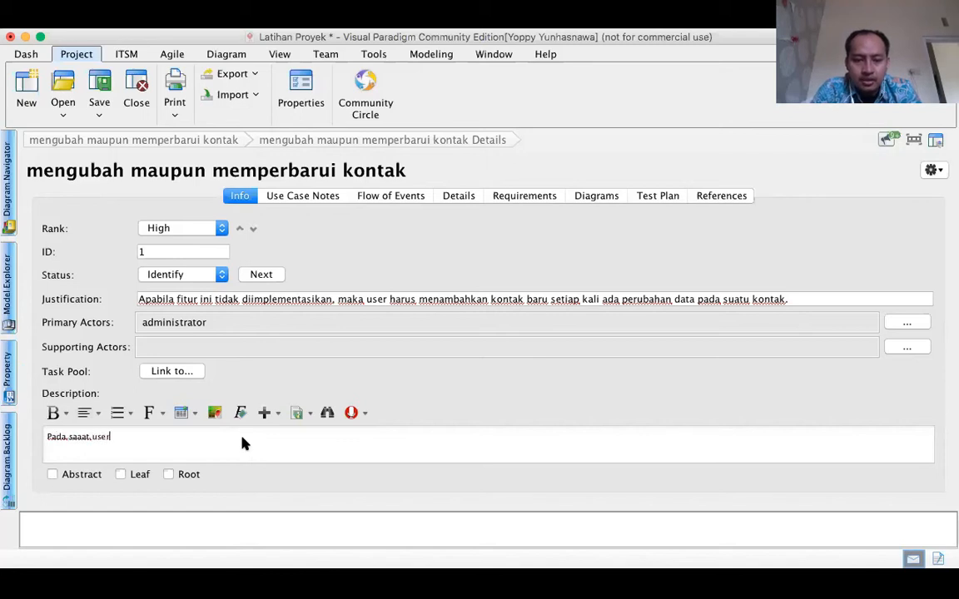
{"action": "key", "text": "BackSpace"}
{"action": "type", "text": "ad"}
{"action": "key", "text": "BackSpace"}
{"action": "key", "text": "BackSpace"}
{"action": "type", "text": "elah menda"}
{"action": "key", "text": "BackSpace"}
{"action": "key", "text": "BackSpace"}
{"action": "key", "text": "BackSpace"}
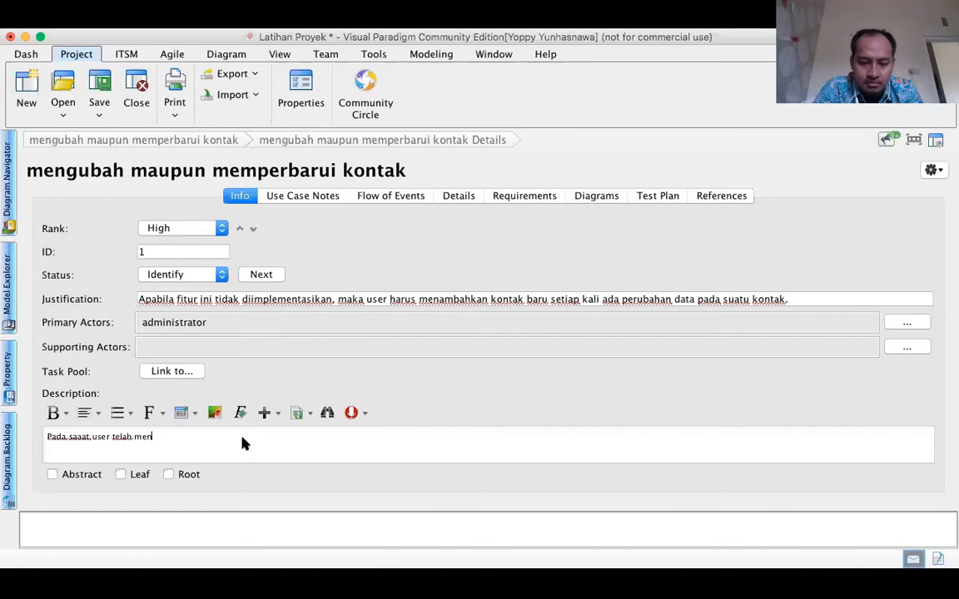
{"action": "type", "text": "nngel"}
{"action": "key", "text": "BackSpace"}
{"action": "key", "text": "BackSpace"}
{"action": "key", "text": "BackSpace"}
{"action": "key", "text": "BackSpace"}
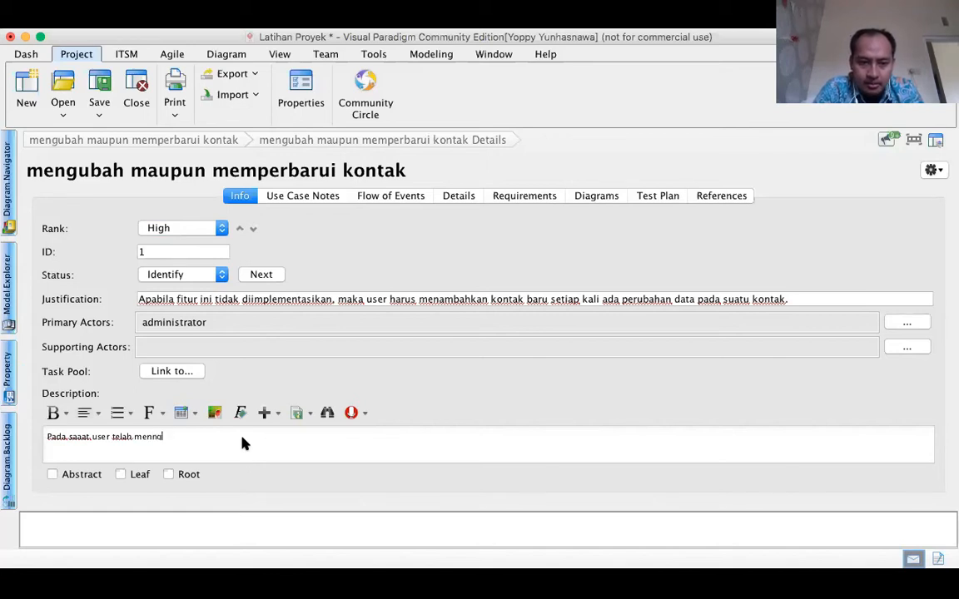
{"action": "type", "text": "asukkan data "}
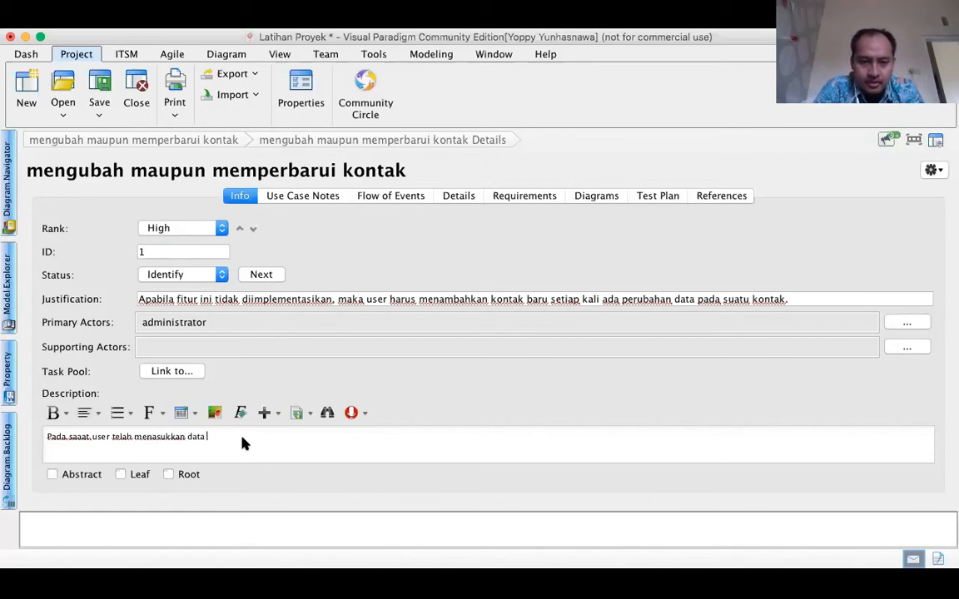
{"action": "type", "text": "kontak. ter"}
{"action": "type", "text": "dapat kemungkin"}
{"action": "type", "text": "an data kont"}
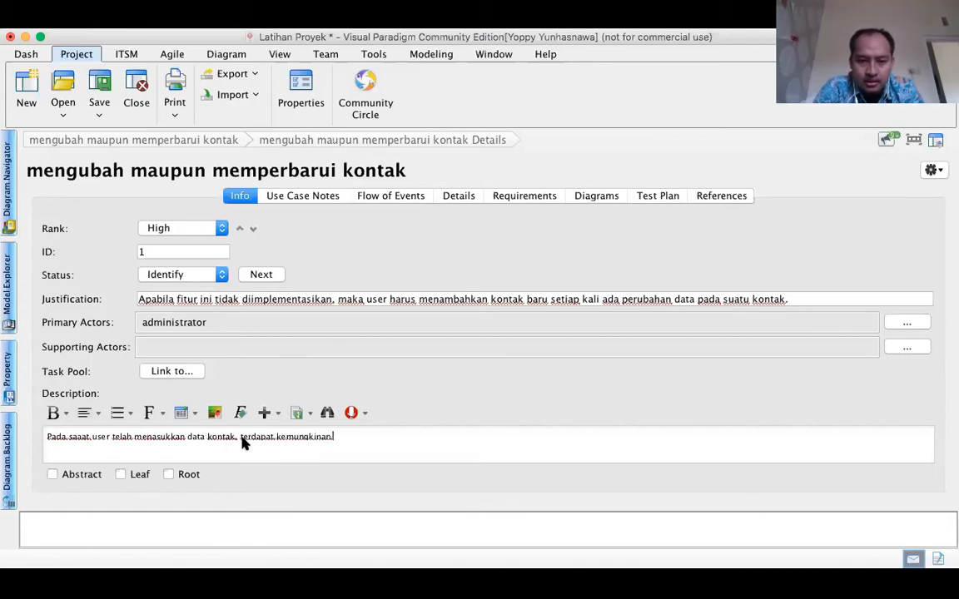
{"action": "type", "text": "ak t"}
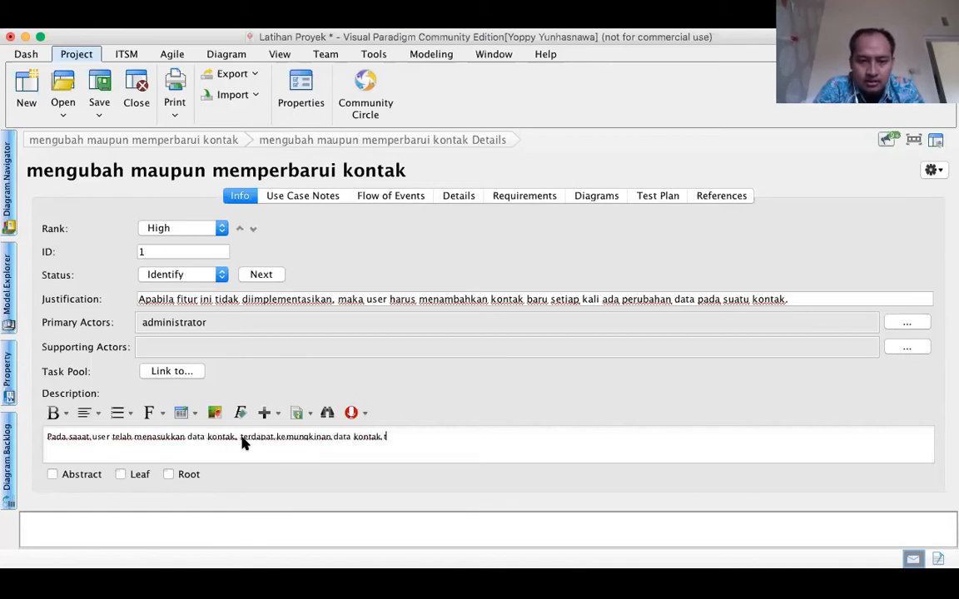
{"action": "type", "text": "ersebut ada peru"}
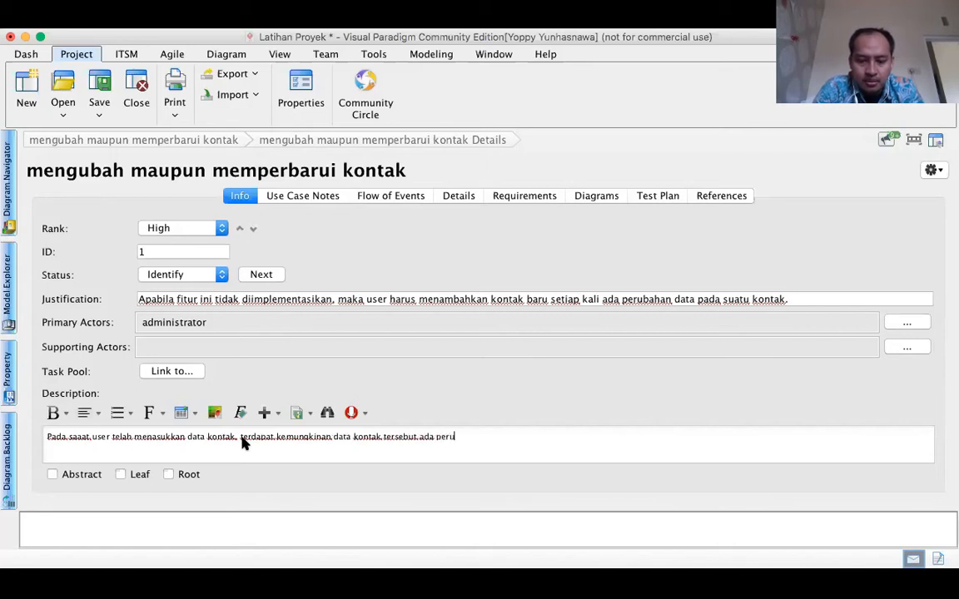
{"action": "type", "text": "bahan di masa de"}
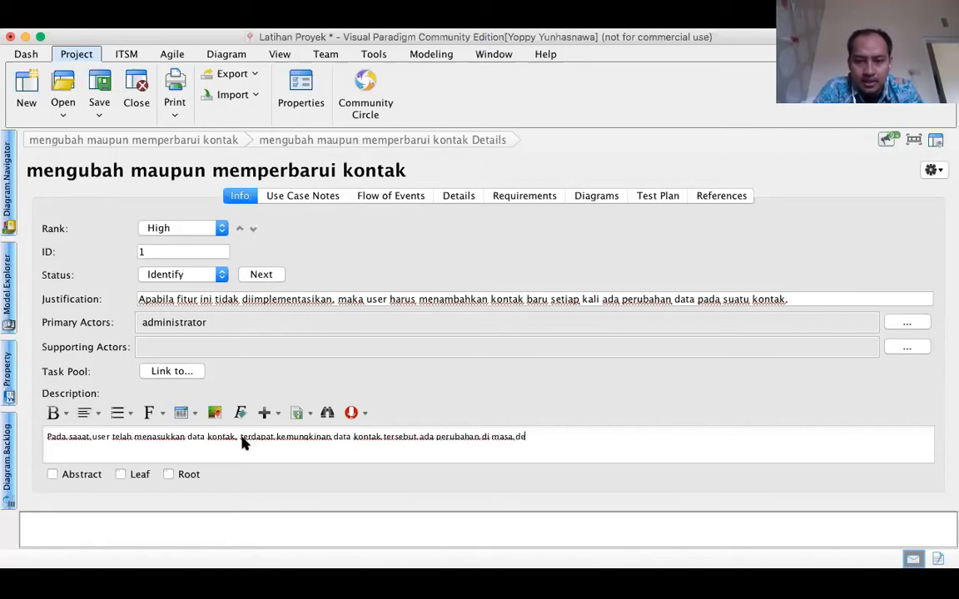
{"action": "type", "text": "pan. P"}
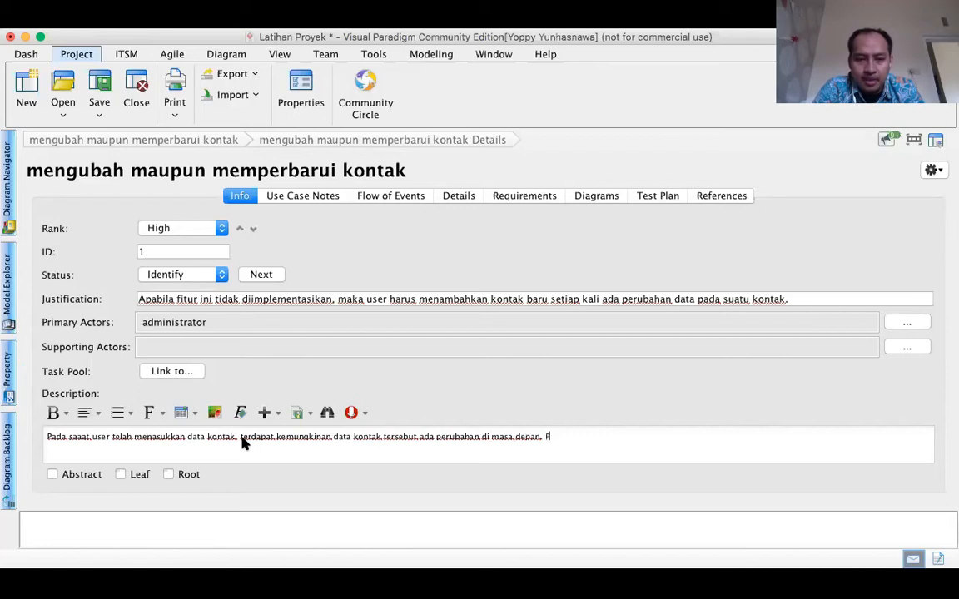
Add the description's second sentence: "Pada fitur ini, user akan dimungkinkan untuk mengganti-ganti nilai data pada kontak yang sudah ada sebelumnya."
{"action": "type", "text": "ada"}
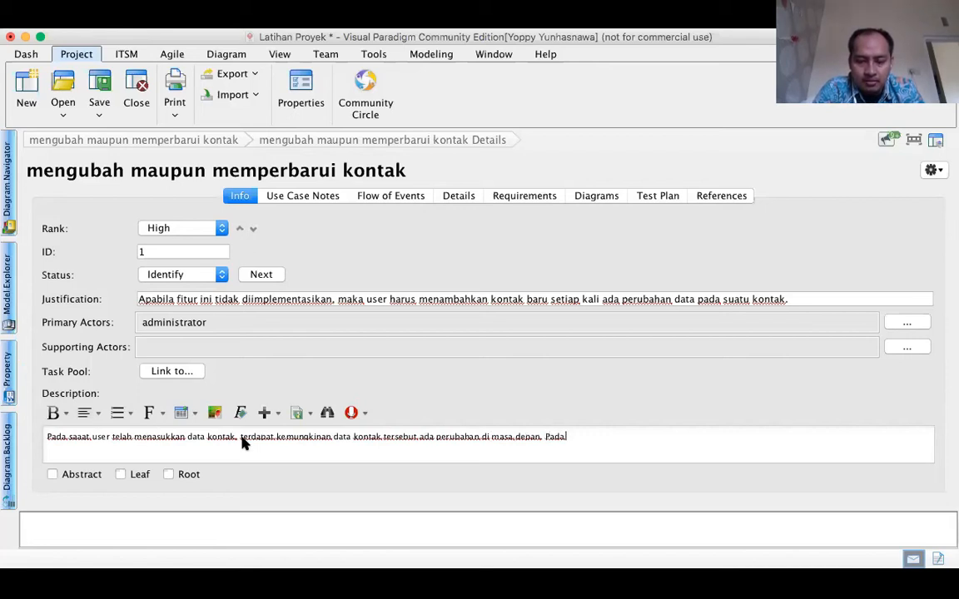
{"action": "type", "text": " fitur ini, user"}
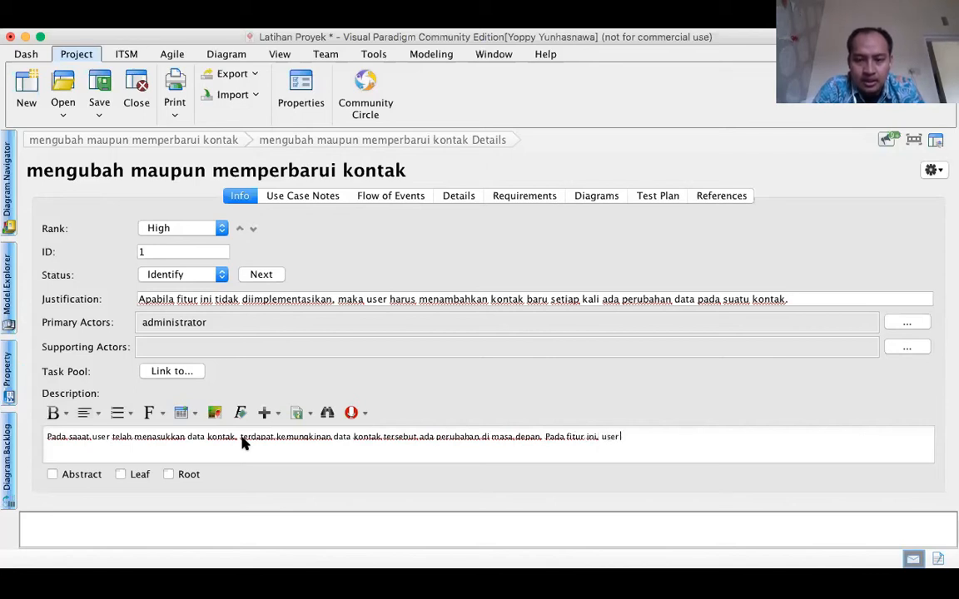
{"action": "type", "text": " akan dimungkink"}
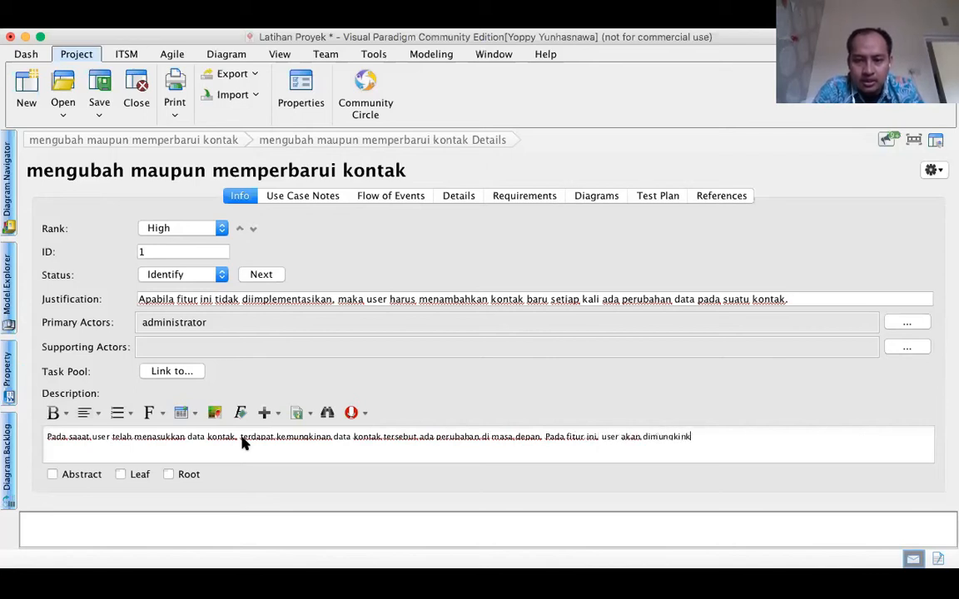
{"action": "type", "text": "an untuk mengga"}
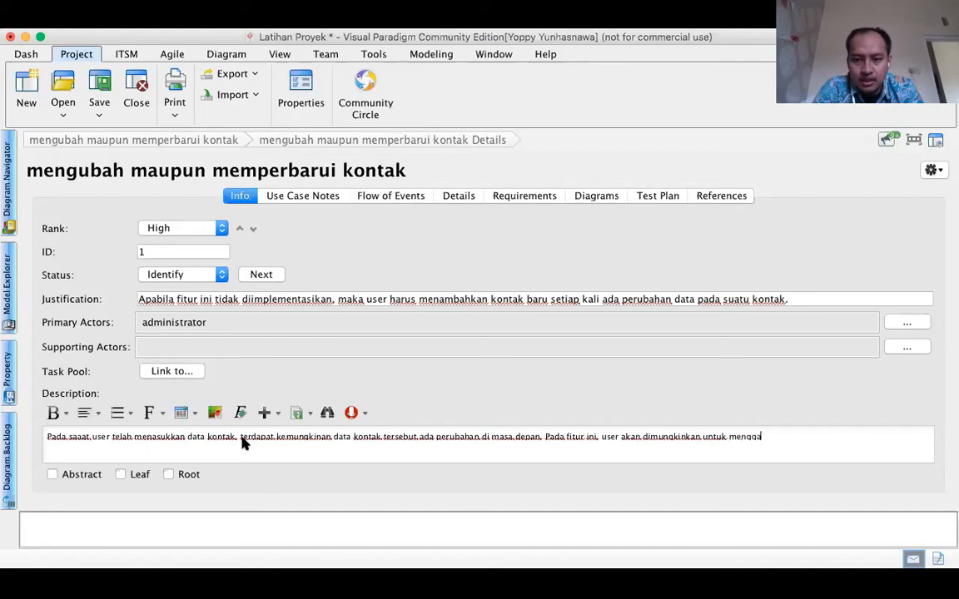
{"action": "type", "text": "nti-ganti nila"}
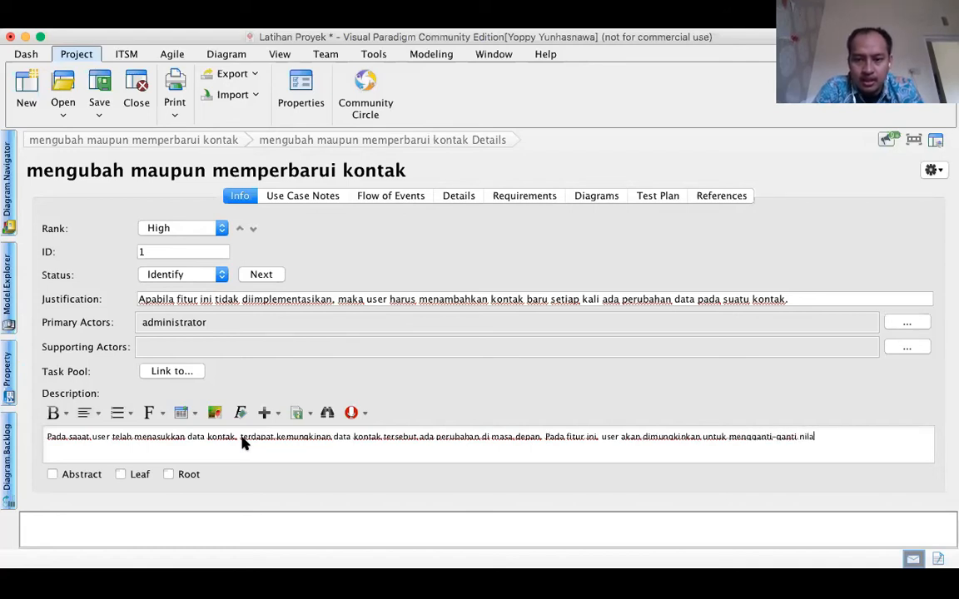
{"action": "type", "text": "i data pada k"}
{"action": "type", "text": "onta"}
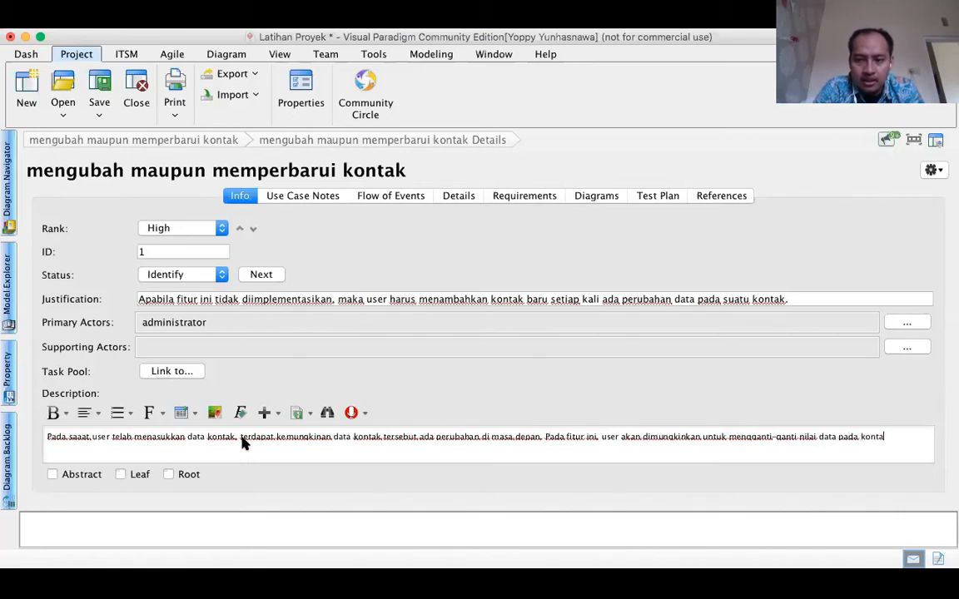
{"action": "type", "text": "k yang sudah ada"}
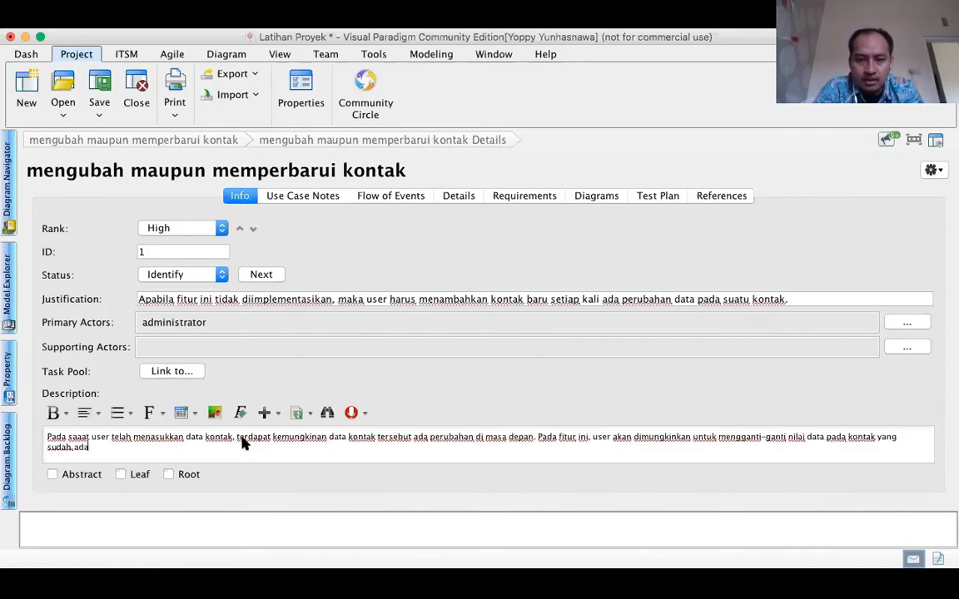
{"action": "type", "text": " s sebelu"}
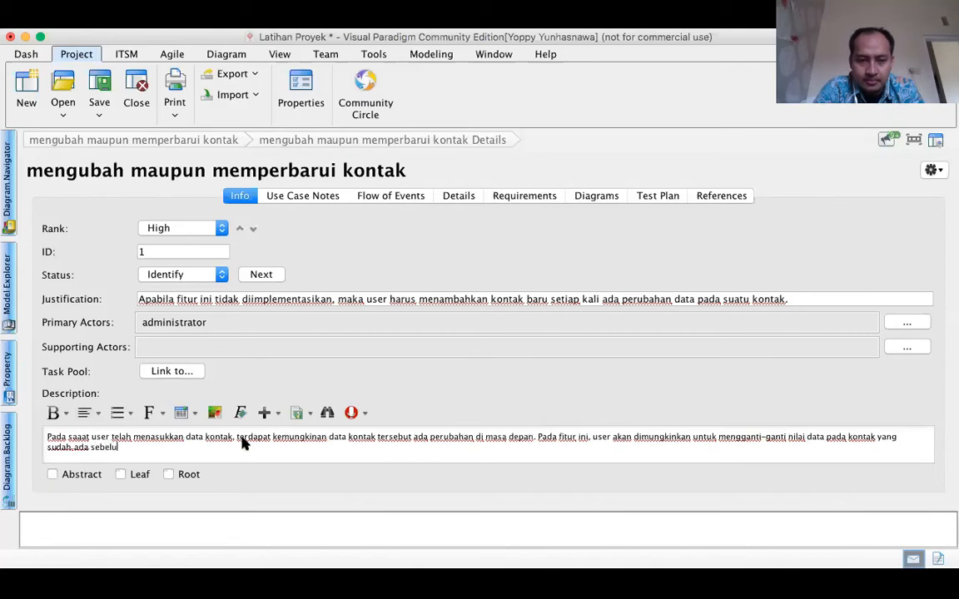
End the description with the example sentence: "Seperti misalkan menambahkan nomor telepon, atau mengganti nama."
{"action": "type", "text": "mnya. Seperti misalkan mena"}
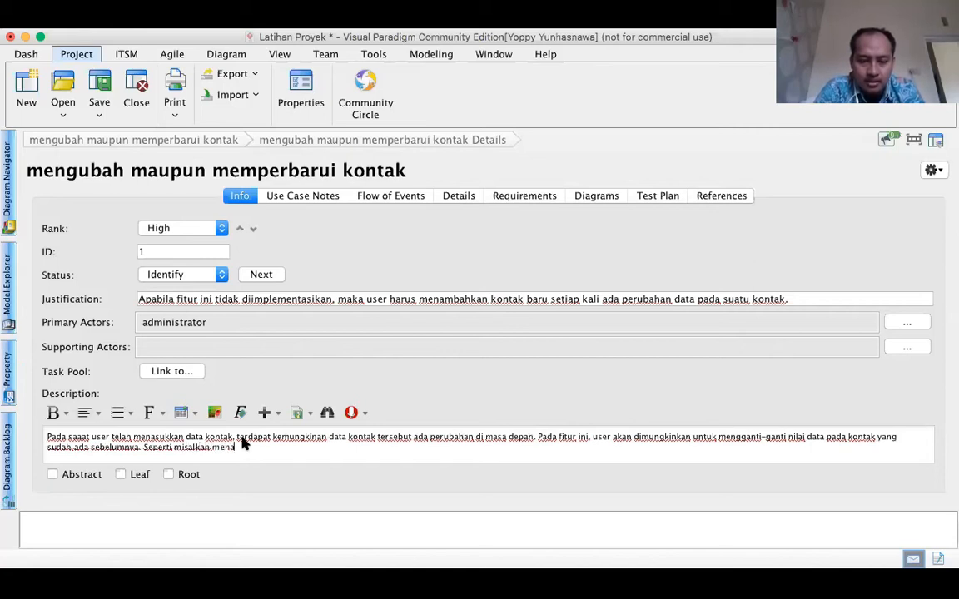
{"action": "type", "text": "mbahkan nomor telepon, "}
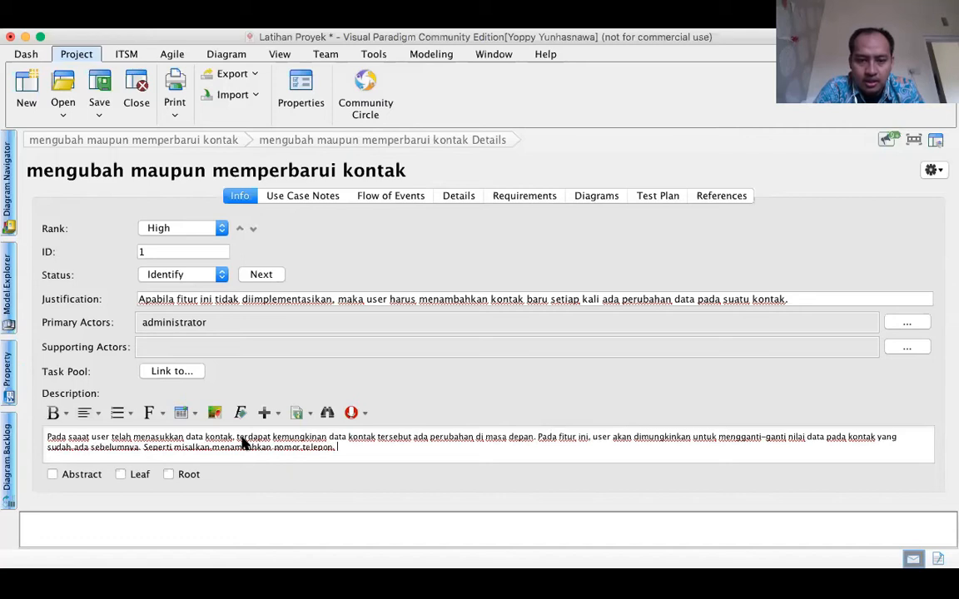
{"action": "type", "text": "atau mengganti"}
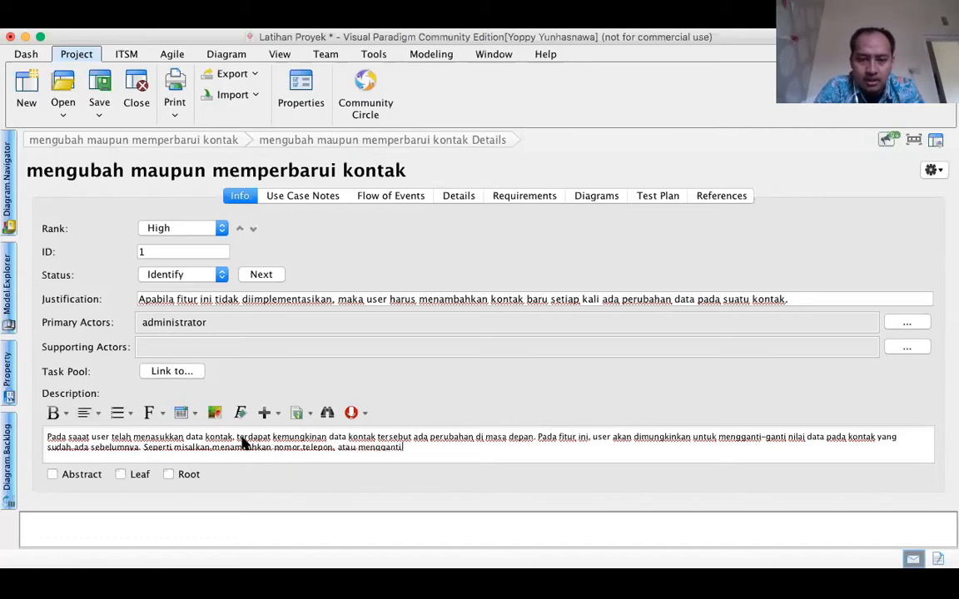
{"action": "type", "text": " nama"}
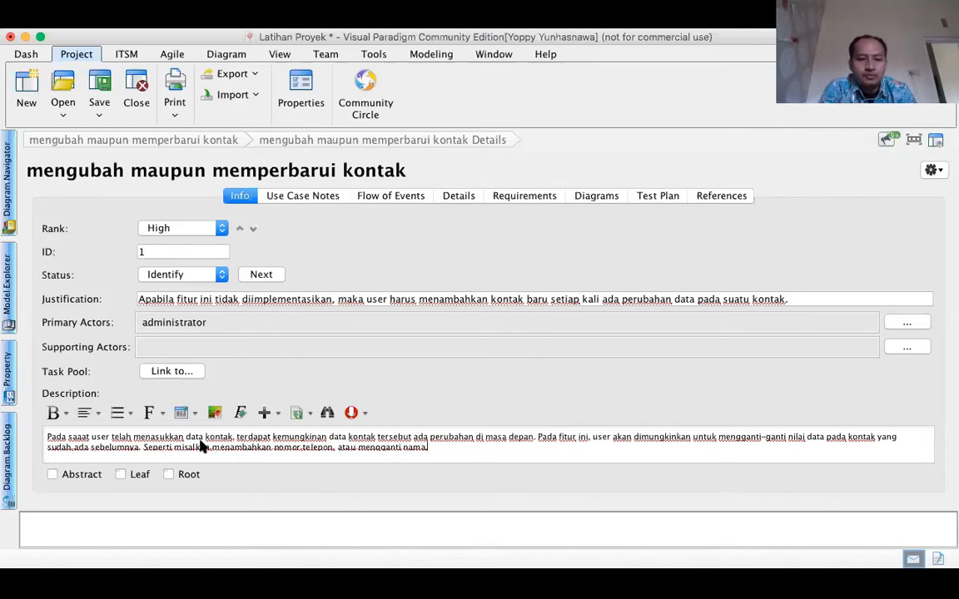
{"action": "type", "text": "."}
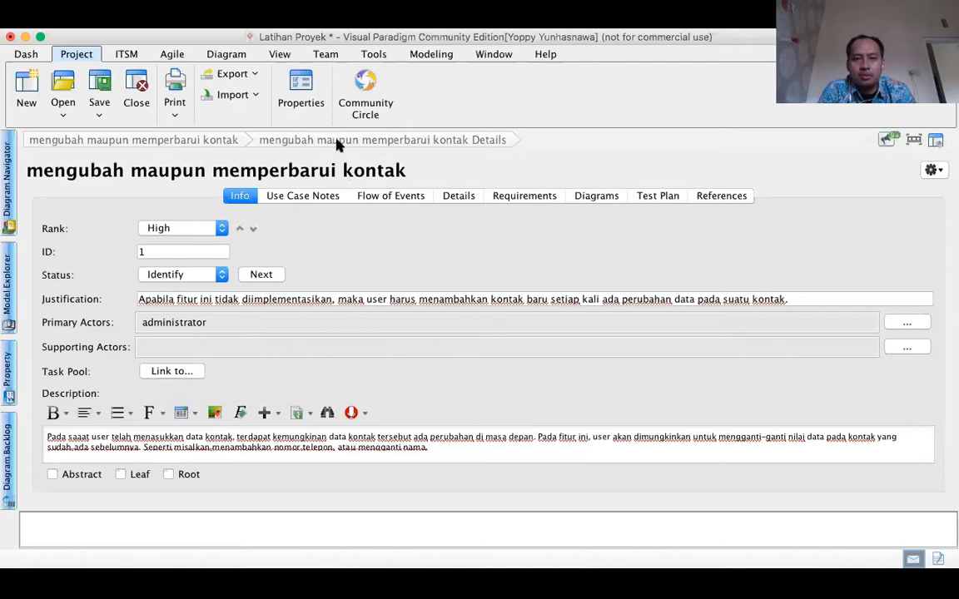
Review the details of "mengubah maupun memperbarui kontak" from the use case diagram, and return to the diagram to look at "menghapus data kontak"
{"action": "left_click", "coordinate": [209, 142]}
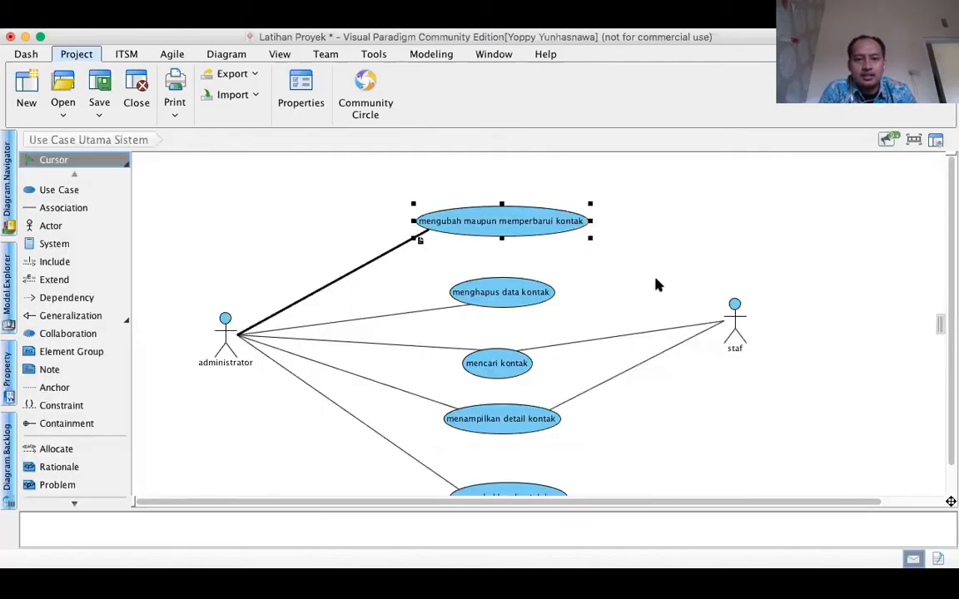
{"action": "left_click", "coordinate": [545, 233]}
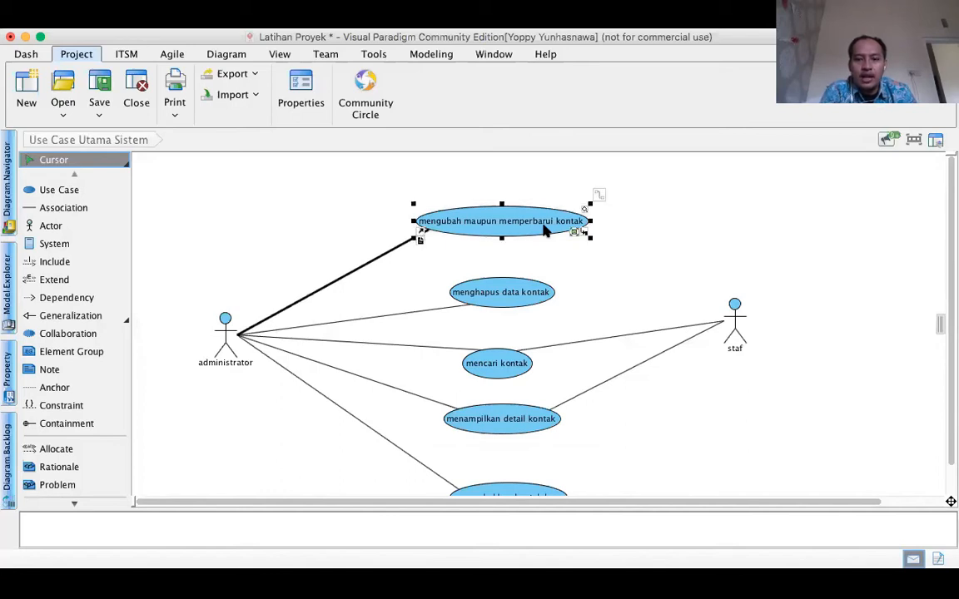
{"action": "double_click", "coordinate": [545, 231]}
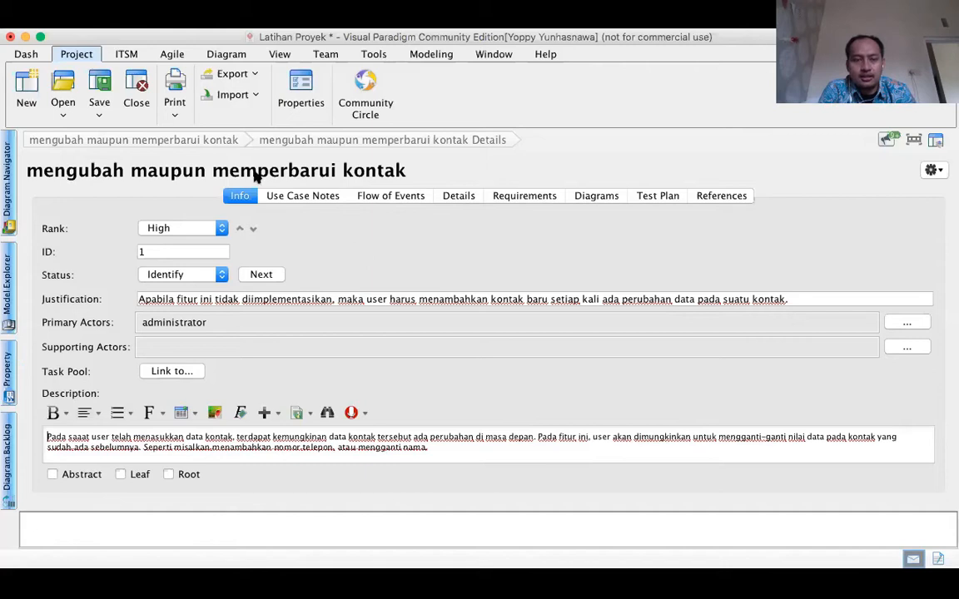
{"action": "left_click", "coordinate": [208, 143]}
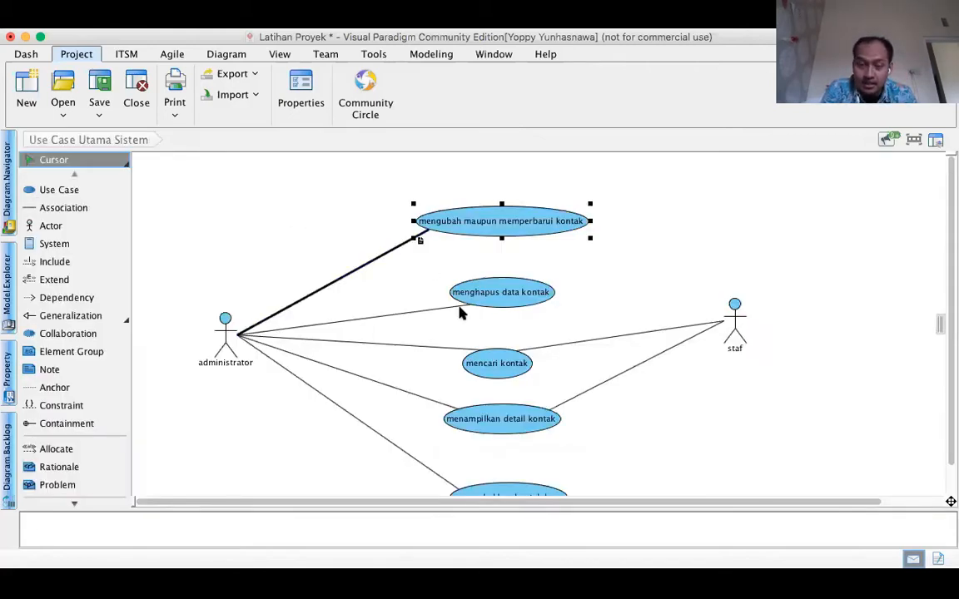
{"action": "left_click", "coordinate": [505, 302]}
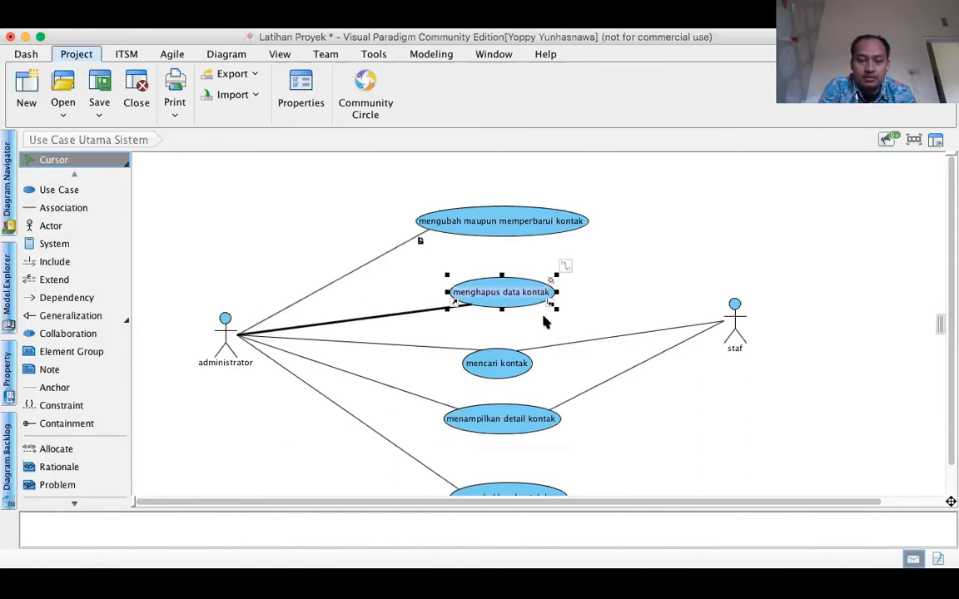
{"action": "left_click", "coordinate": [585, 306]}
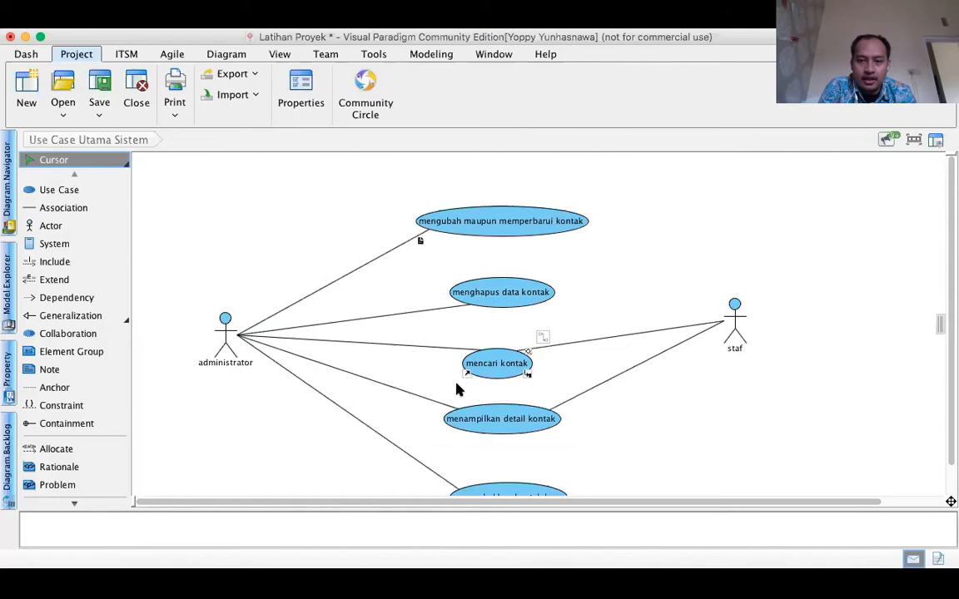
Open the details of the "mencari kontak" use case and set its rank to High, ID to 3 and status to Identify
{"action": "left_click", "coordinate": [503, 374]}
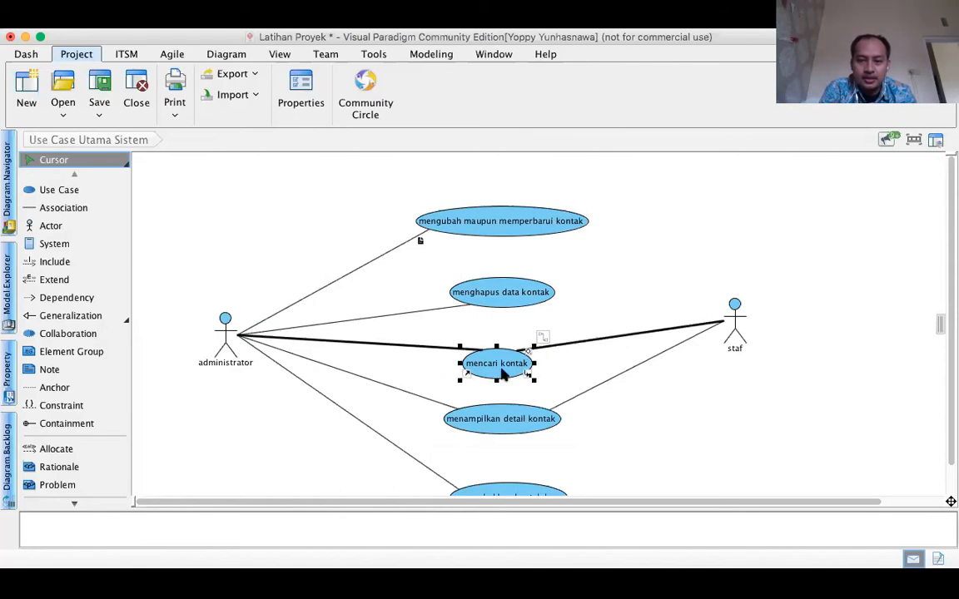
{"action": "double_click", "coordinate": [503, 375]}
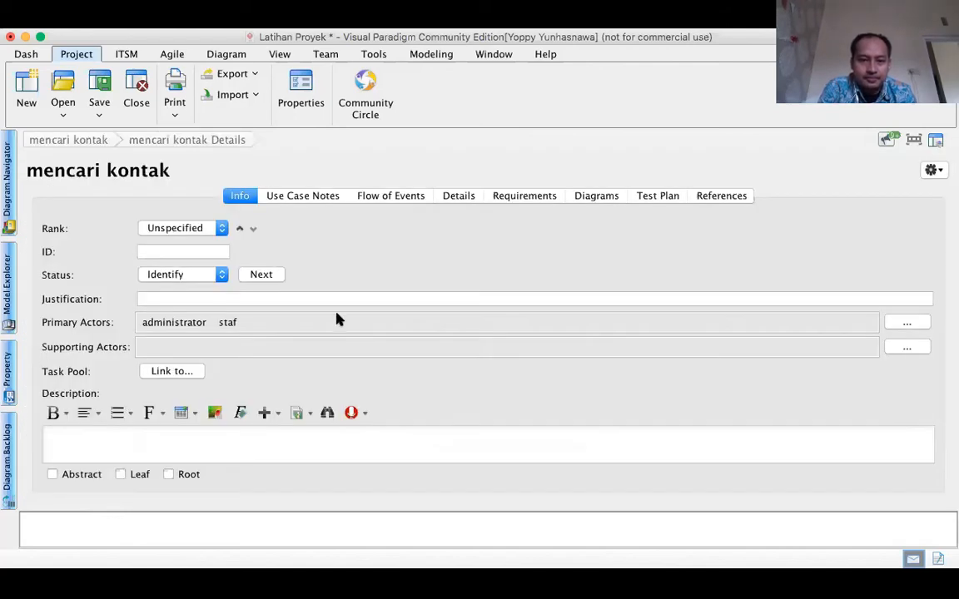
{"action": "left_click", "coordinate": [223, 233]}
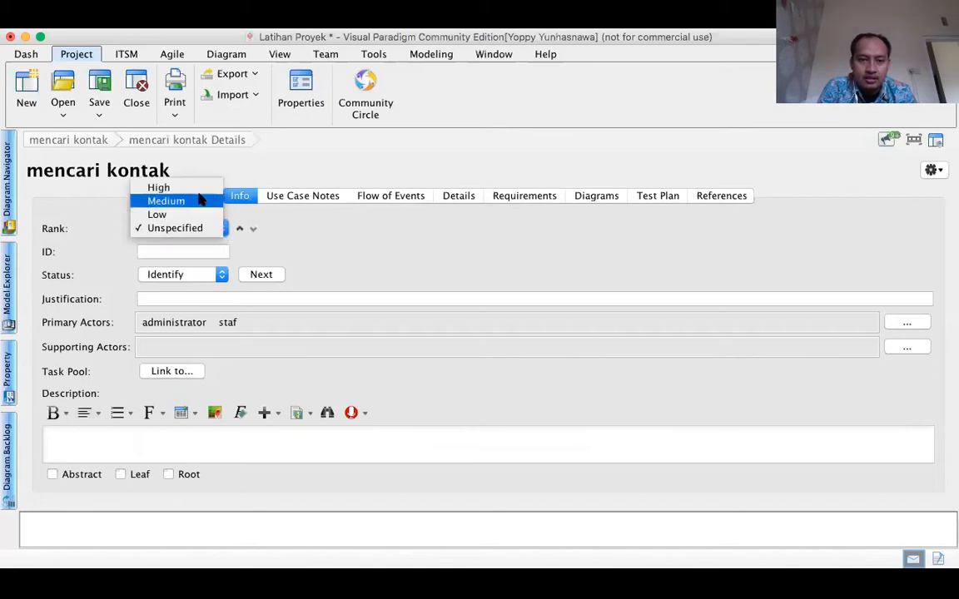
{"action": "left_click", "coordinate": [196, 188]}
{"action": "left_click", "coordinate": [194, 257]}
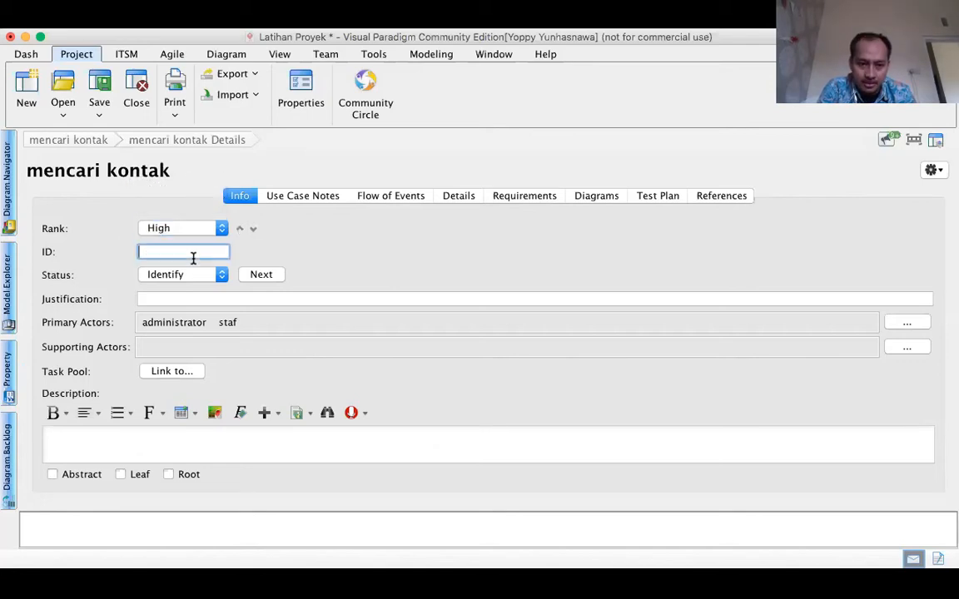
{"action": "type", "text": "3"}
{"action": "left_click", "coordinate": [218, 275]}
{"action": "left_click", "coordinate": [216, 276]}
Fill in the justification: "User harus dapat menemukan kontak yang ingin dihubungi dengan mudah dan cepat."
{"action": "left_click", "coordinate": [261, 299]}
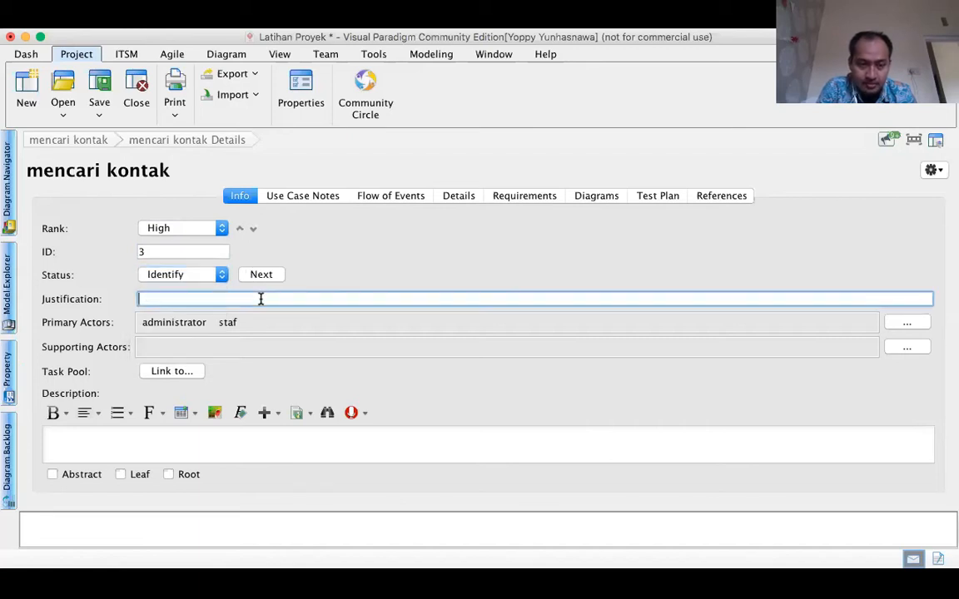
{"action": "type", "text": "kare"}
{"action": "key", "text": "BackSpace"}
{"action": "key", "text": "BackSpace"}
{"action": "key", "text": "BackSpace"}
{"action": "key", "text": "BackSpace"}
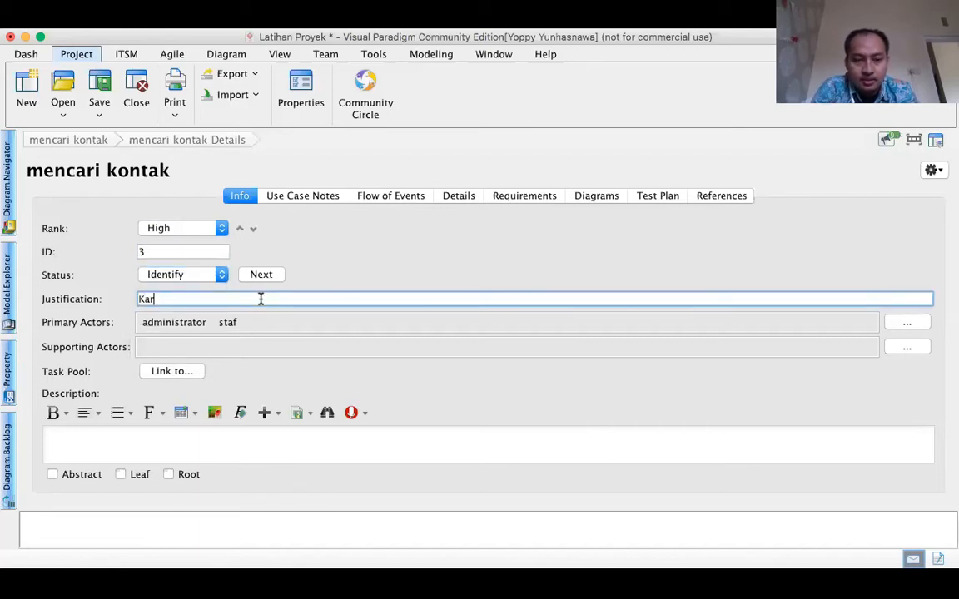
{"action": "type", "text": "User harus dapat menemukan kontak yang ingin dihubungi dengan mudah dan cepat."}
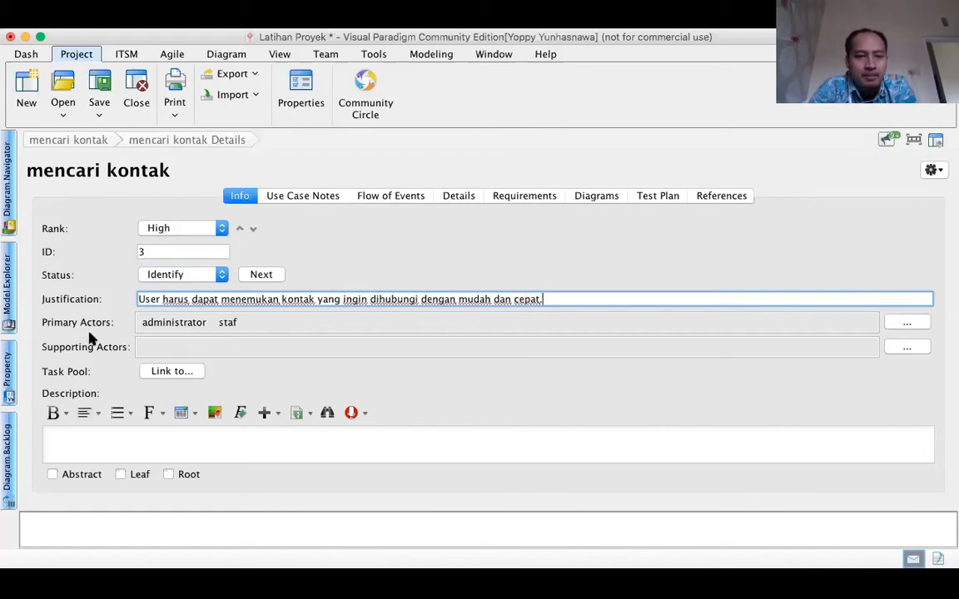
Check which actors are associated with "mencari kontak" in the use case diagram, and reopen its details
{"action": "left_click", "coordinate": [159, 324]}
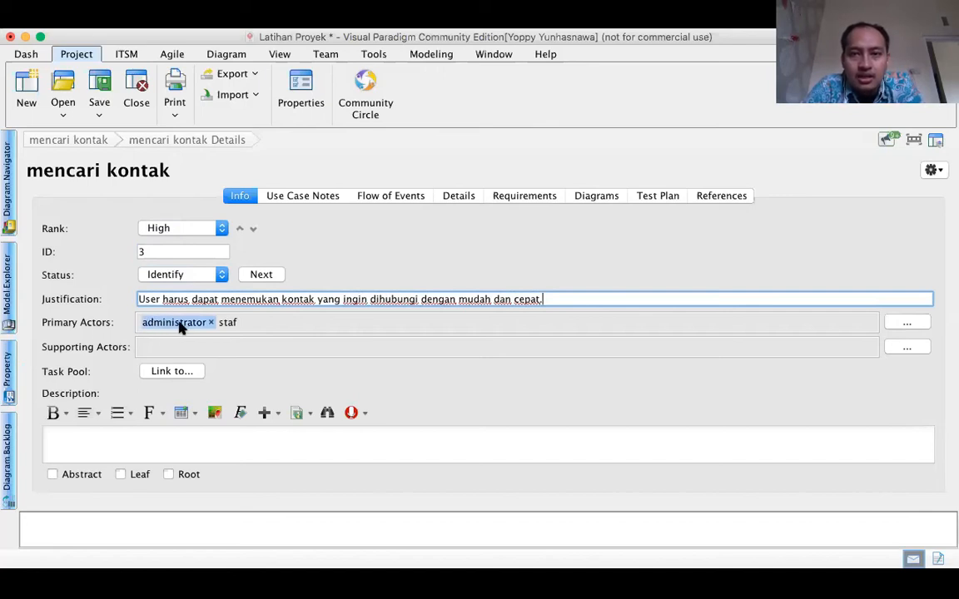
{"action": "left_click", "coordinate": [79, 139]}
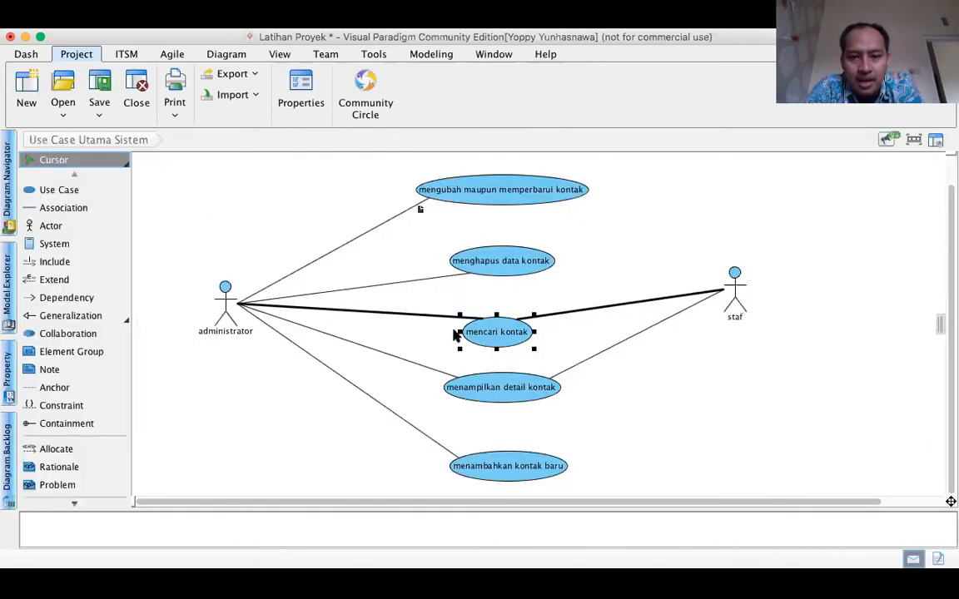
{"action": "mouse_move", "coordinate": [476, 331]}
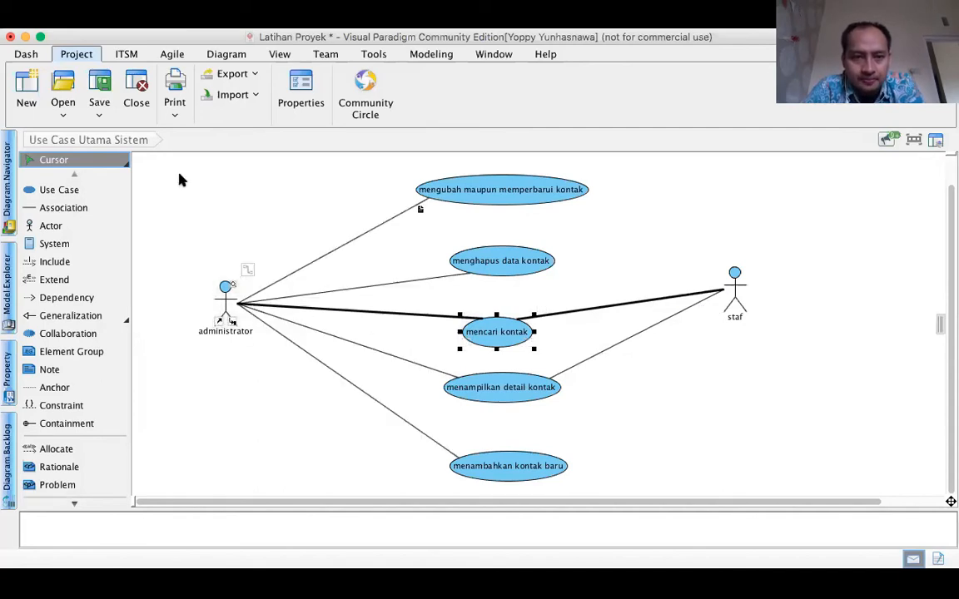
{"action": "double_click", "coordinate": [511, 332]}
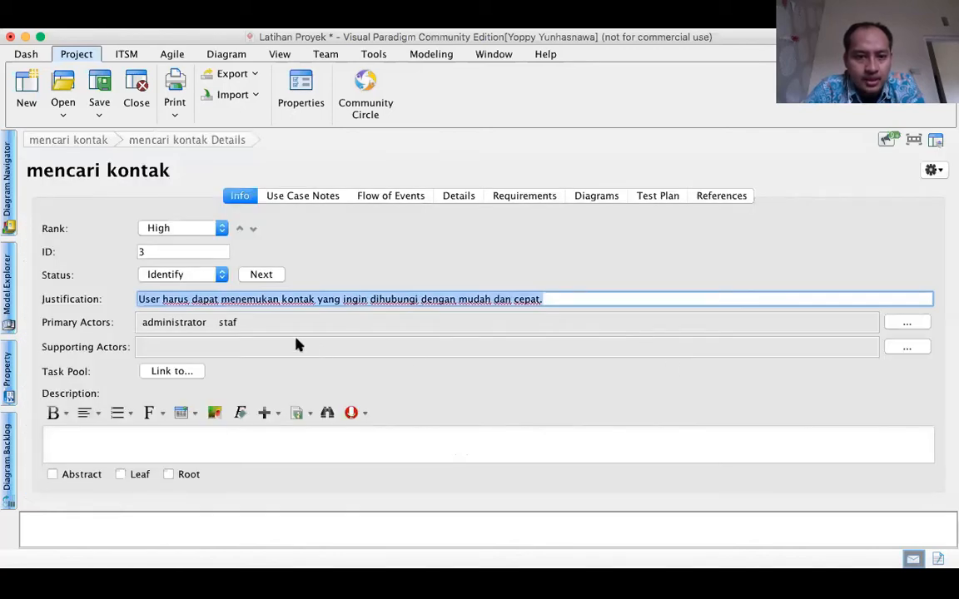
Begin the description of "mencari kontak" with "Fitur ini digunakan untuk memudahkan klien dalam mencari"
{"action": "left_click", "coordinate": [125, 438]}
{"action": "type", "text": "ritur ini digunakan untuk memud"}
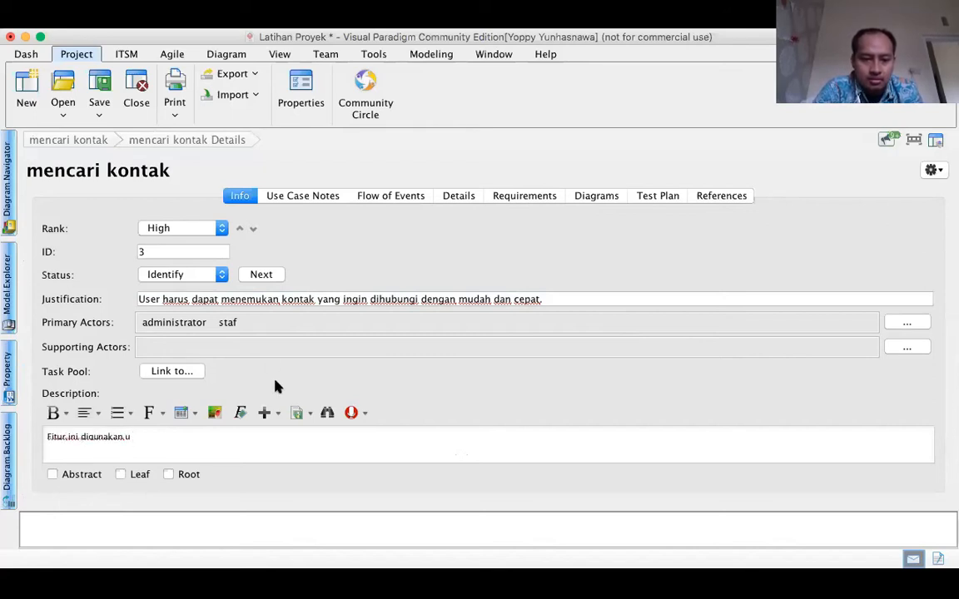
{"action": "type", "text": "ahka"}
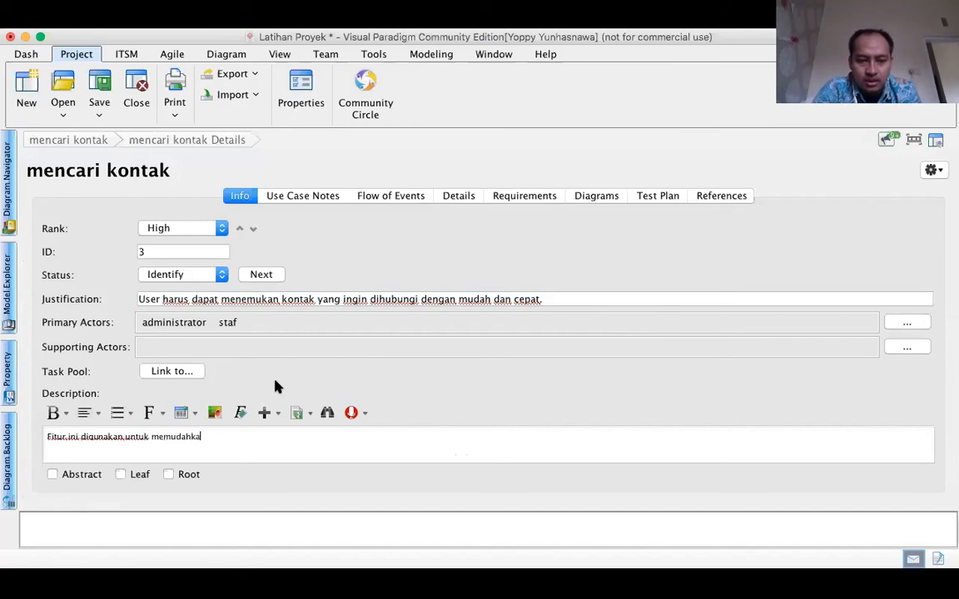
{"action": "type", "text": "n klien dalam mencari"}
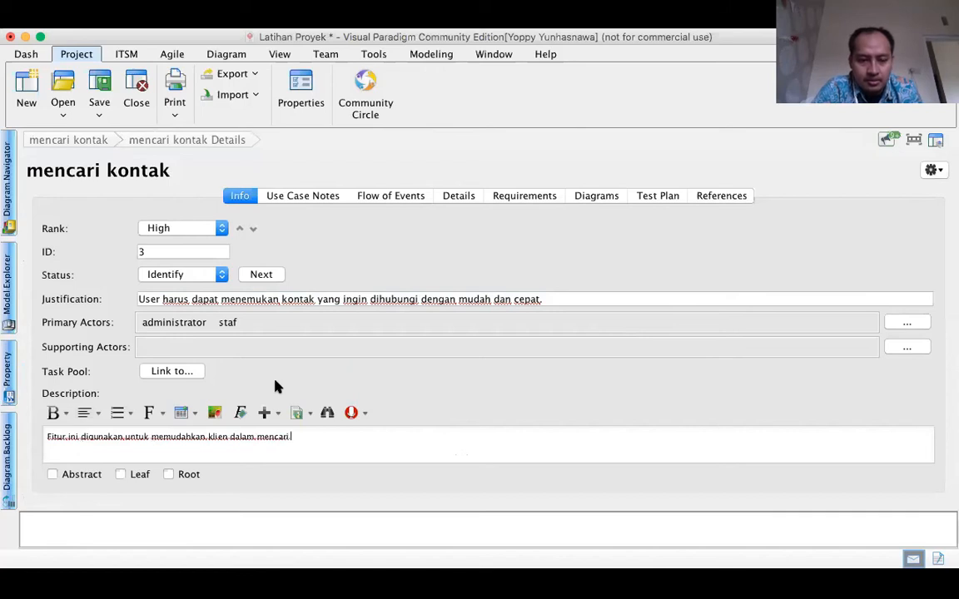
Replace "klien" in the description of "mencari kontak" with "karyawan dari perusahaan klien"
{"action": "double_click", "coordinate": [220, 437]}
{"action": "type", "text": "karyawan"}
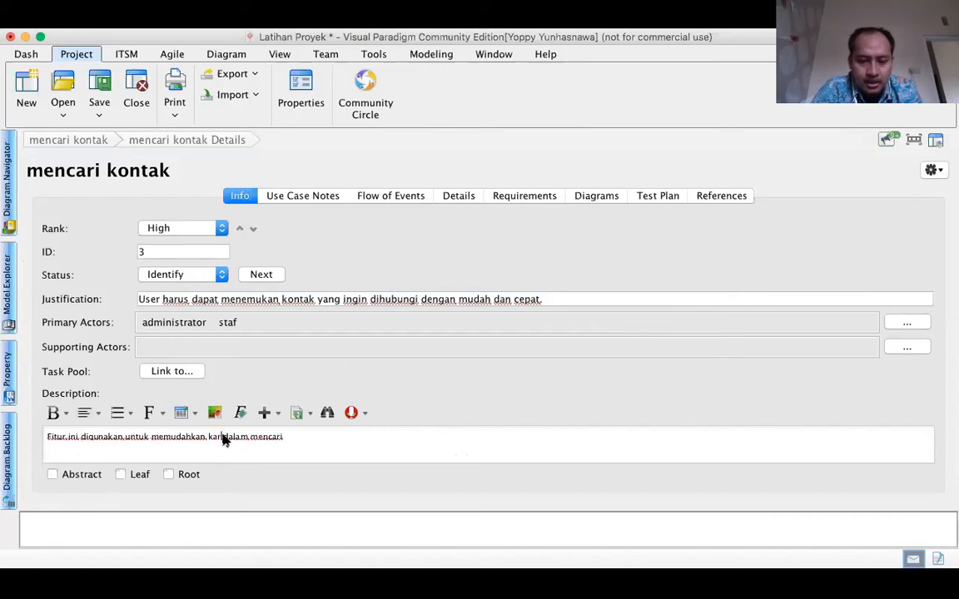
{"action": "type", "text": " dari perusahaa"}
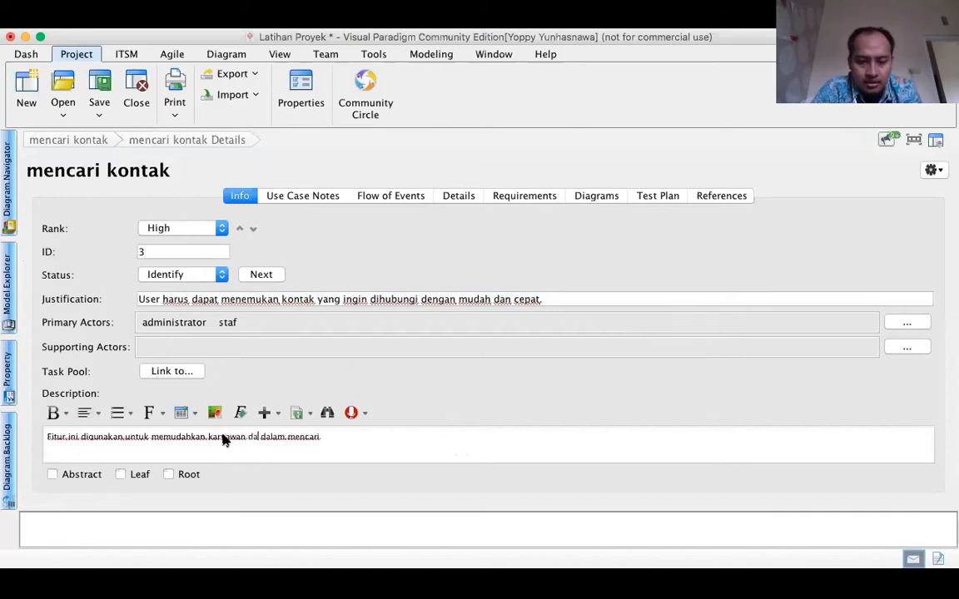
{"action": "type", "text": "n klien"}
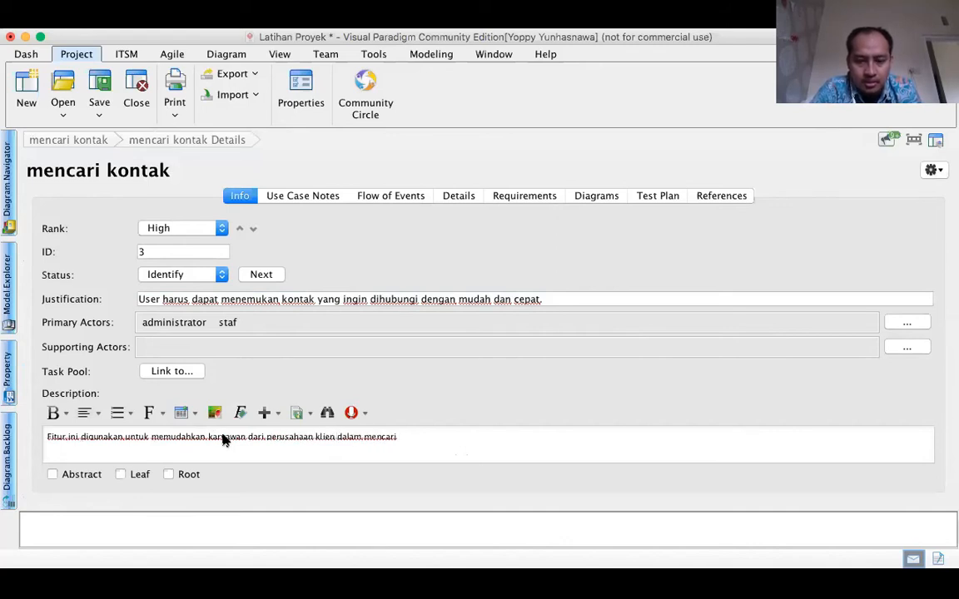
Complete the first sentence of the description after "mencari" with "kontak dengan cara mengeinputkan nama kontak tersebut."
{"action": "type", "text": "ontak de"}
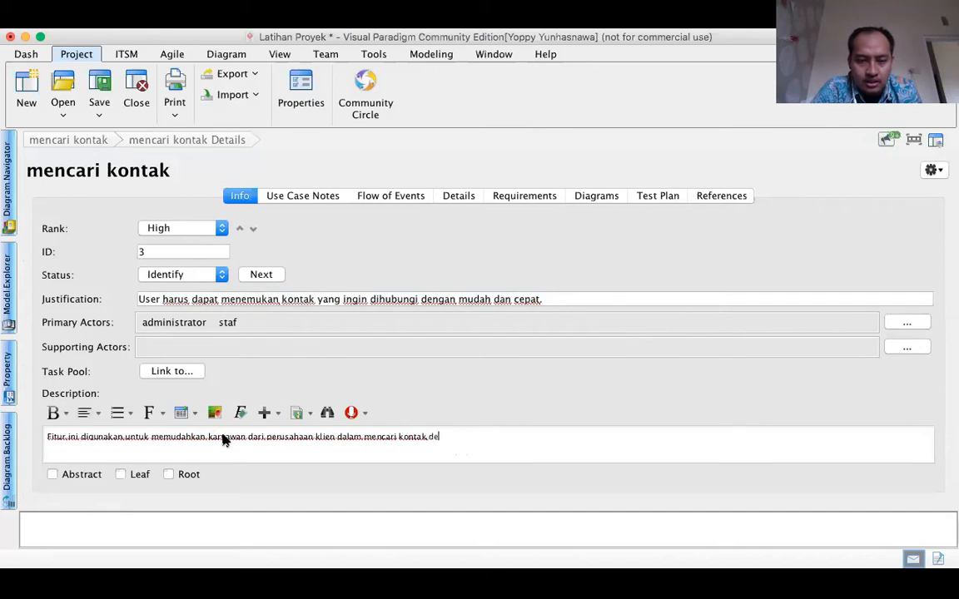
{"action": "type", "text": "ngan cara me"}
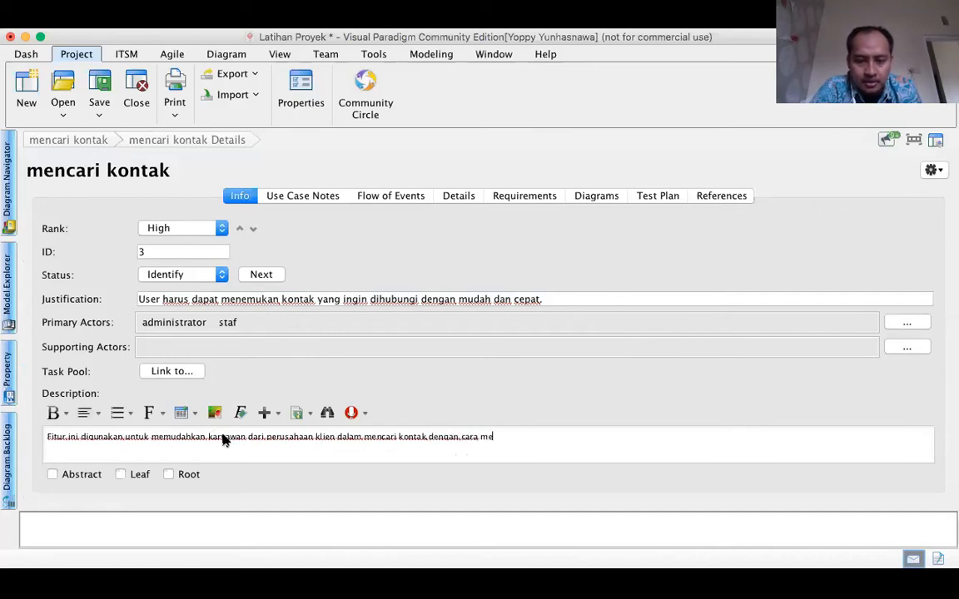
{"action": "type", "text": "ngeinputkan nama "}
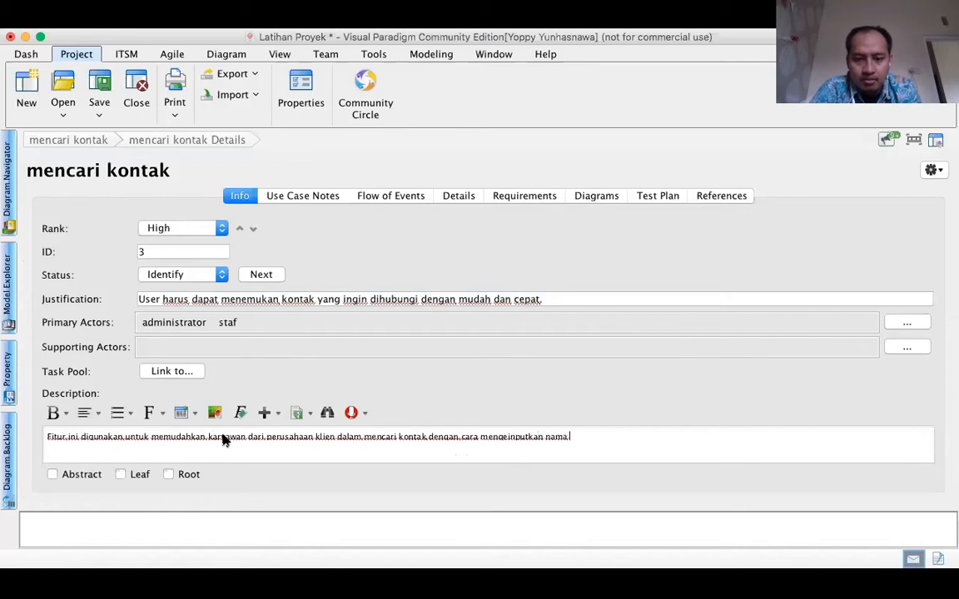
{"action": "type", "text": "kontak"}
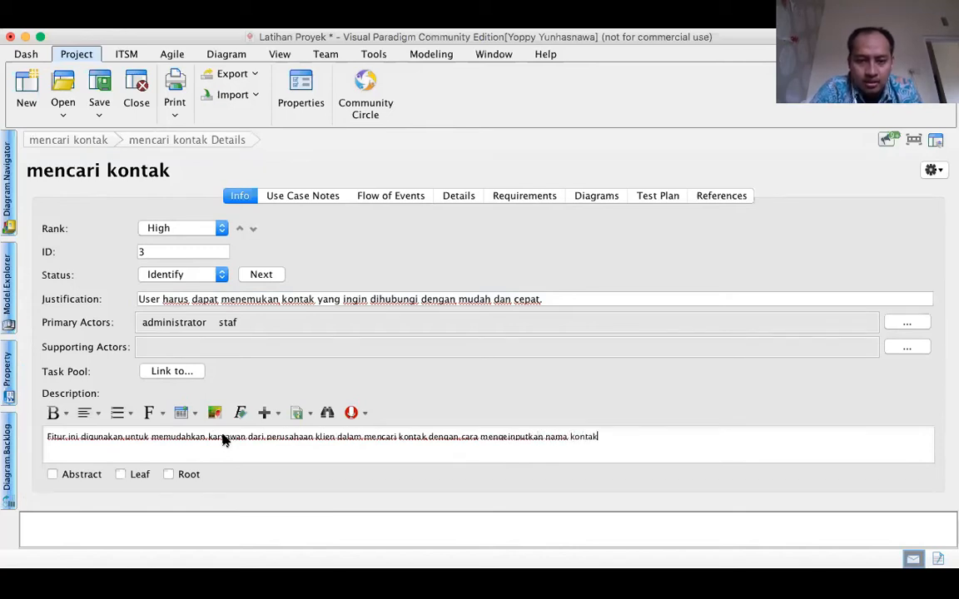
{"action": "type", "text": " tersebut. "}
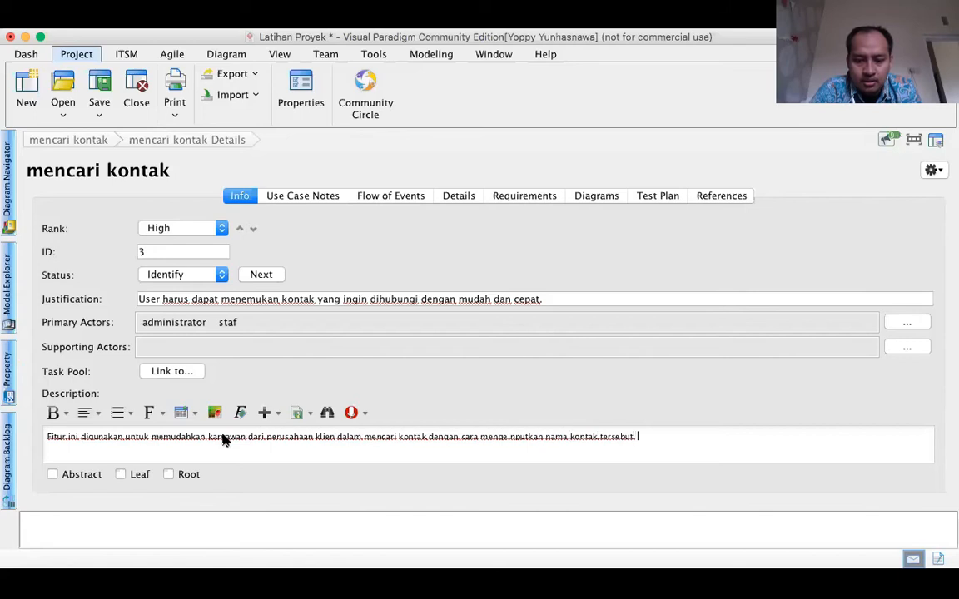
Add to the description: "Dan nantinya akan ditampilkan tabel yang berisi kontak dengan nama-nama yang sesuai dengan yang dimasukkan pada kolom pencarian."
{"action": "type", "text": "Dan nantinya ak"}
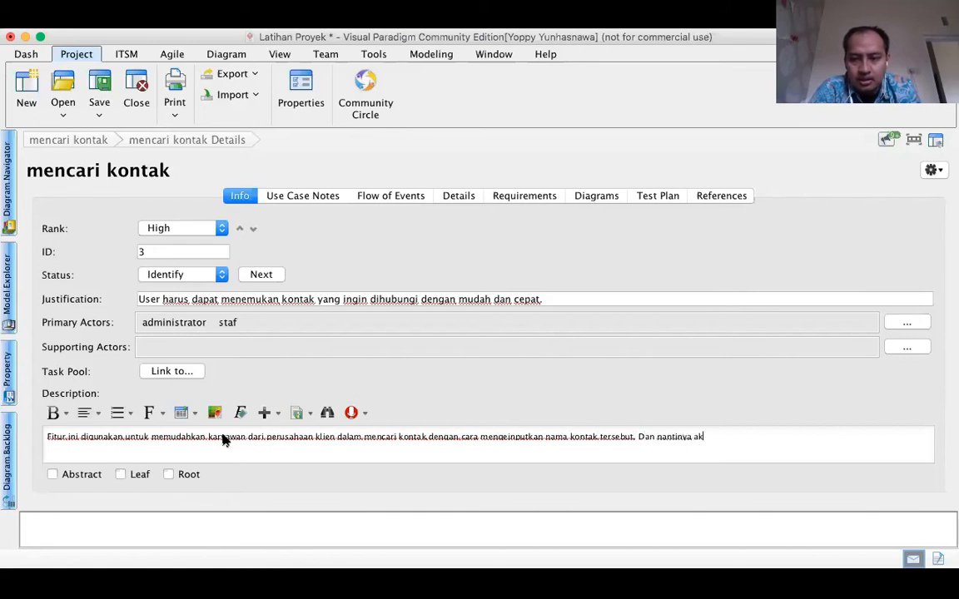
{"action": "type", "text": "an ditampilkan. "}
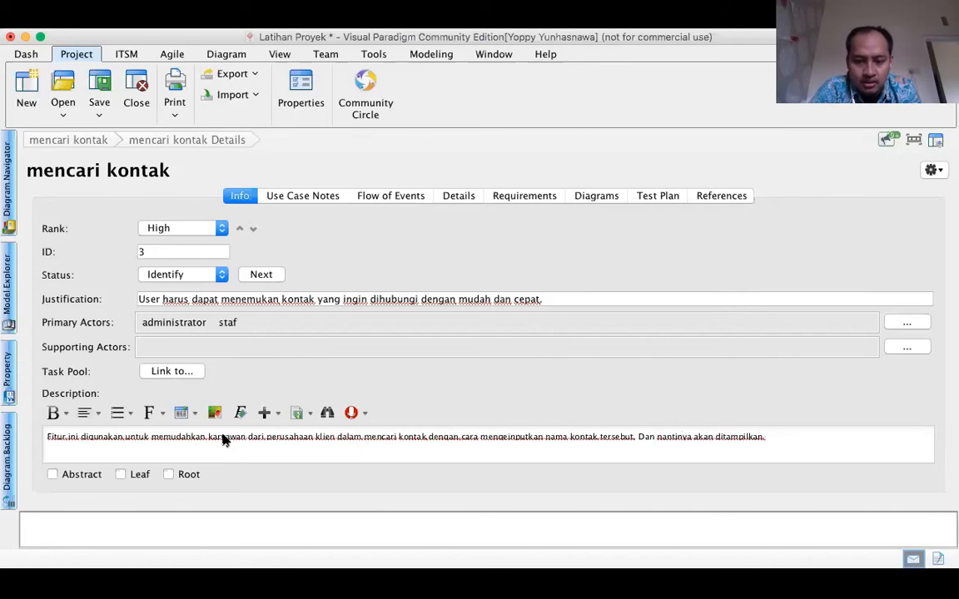
{"action": "type", "text": "tabel yang ver"}
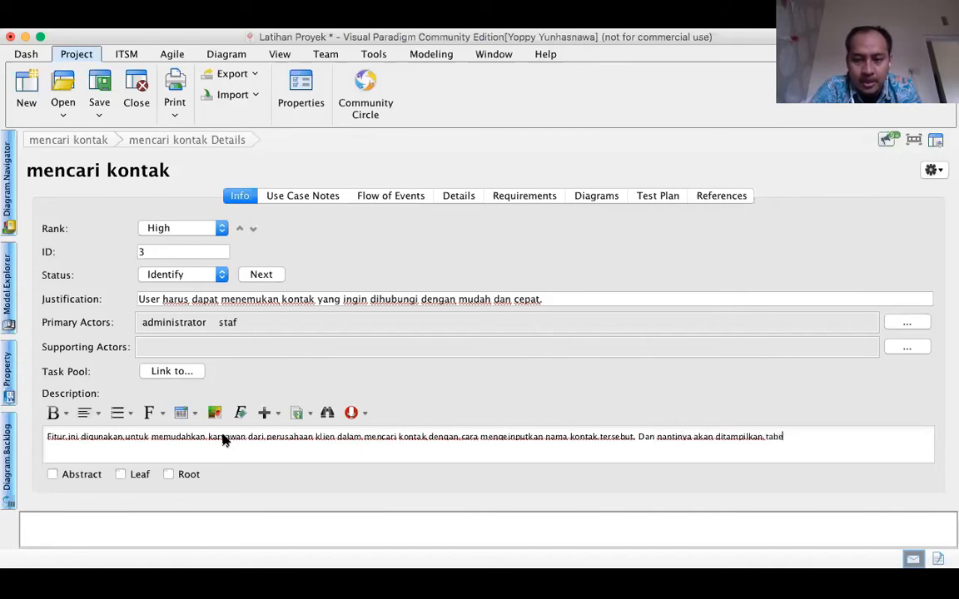
{"action": "key", "text": "BackSpace"}
{"action": "key", "text": "BackSpace"}
{"action": "type", "text": "beri"}
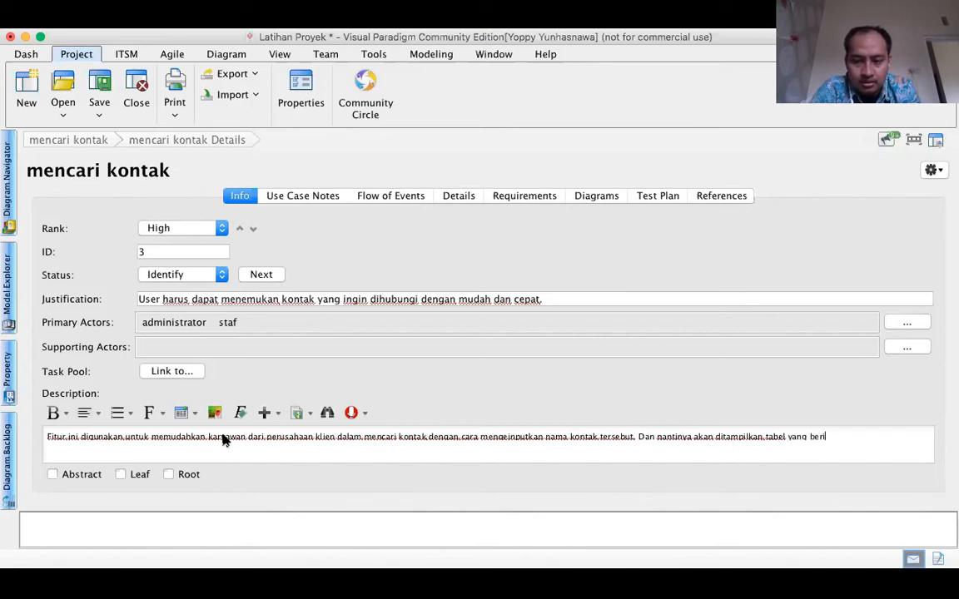
{"action": "type", "text": "si kontak den"}
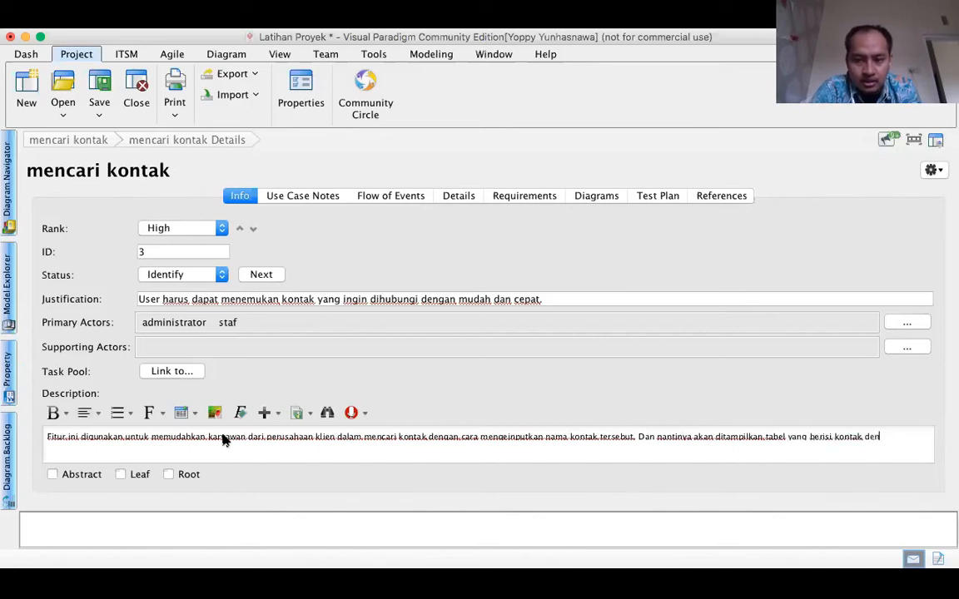
{"action": "type", "text": "gan nama-nama y"}
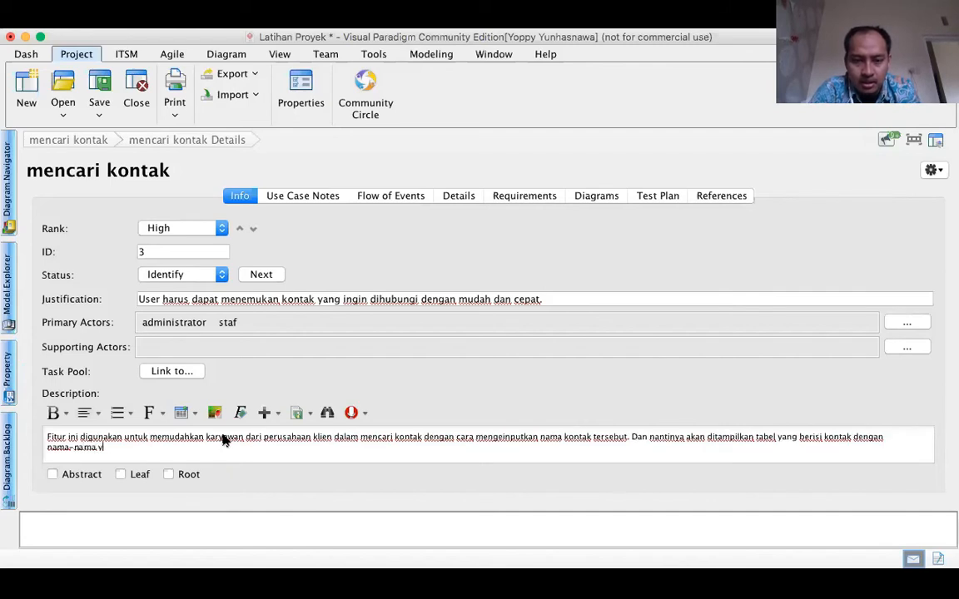
{"action": "type", "text": "ang sesuai den"}
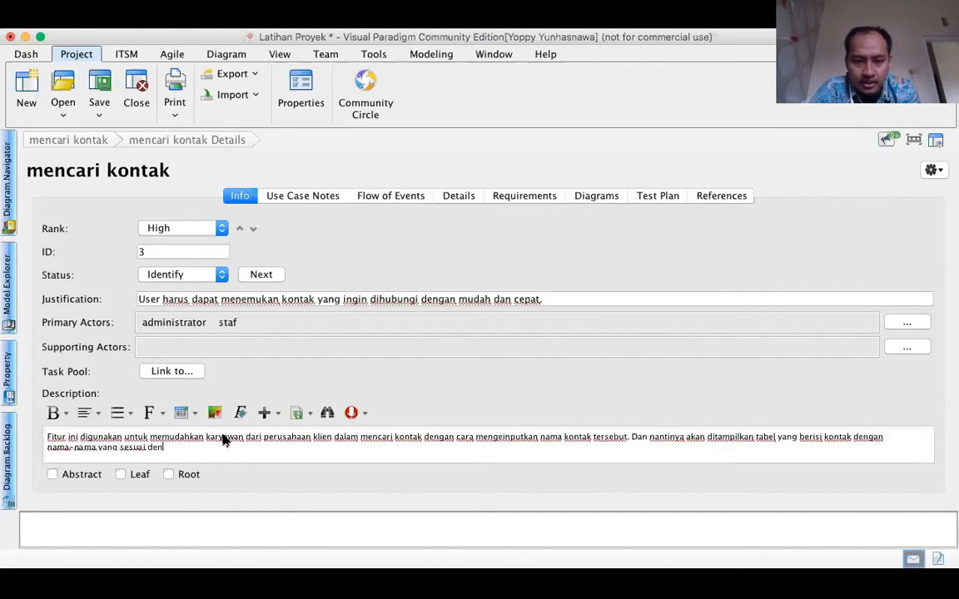
{"action": "type", "text": "gan yang dimasukkan pada teks"}
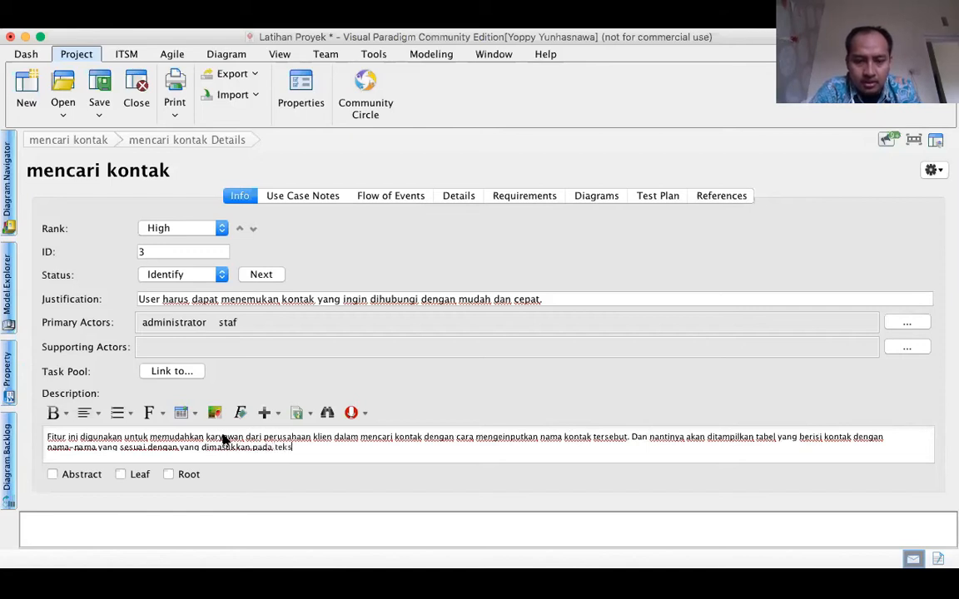
{"action": "key", "text": "BackSpace"}
{"action": "key", "text": "BackSpace"}
{"action": "key", "text": "BackSpace"}
{"action": "key", "text": "BackSpace"}
{"action": "type", "text": "kolom pencarian."}
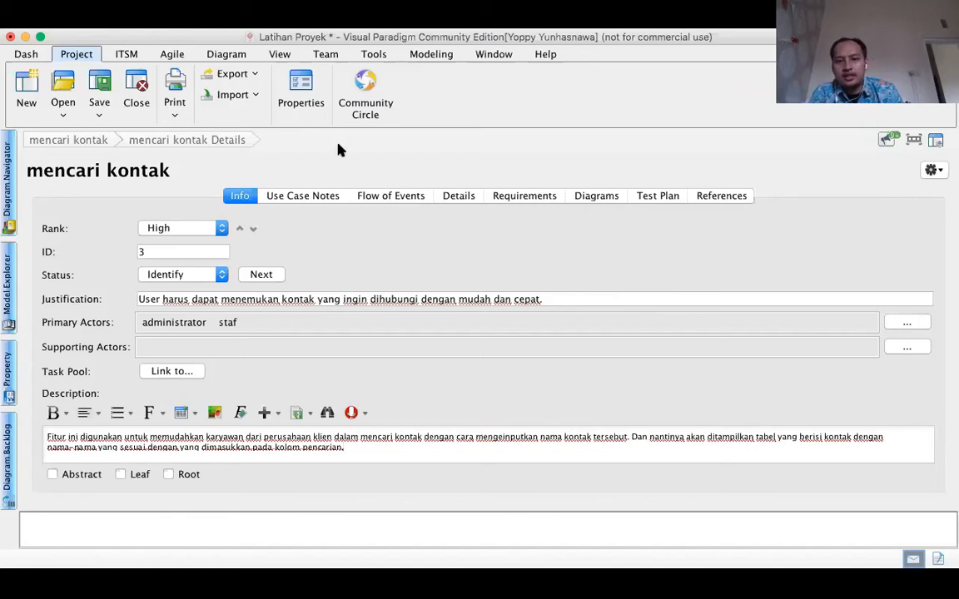
Review the details of the "mengubah maupun memperbarui kontak" use case and return to the use case diagram
{"action": "left_click", "coordinate": [94, 141]}
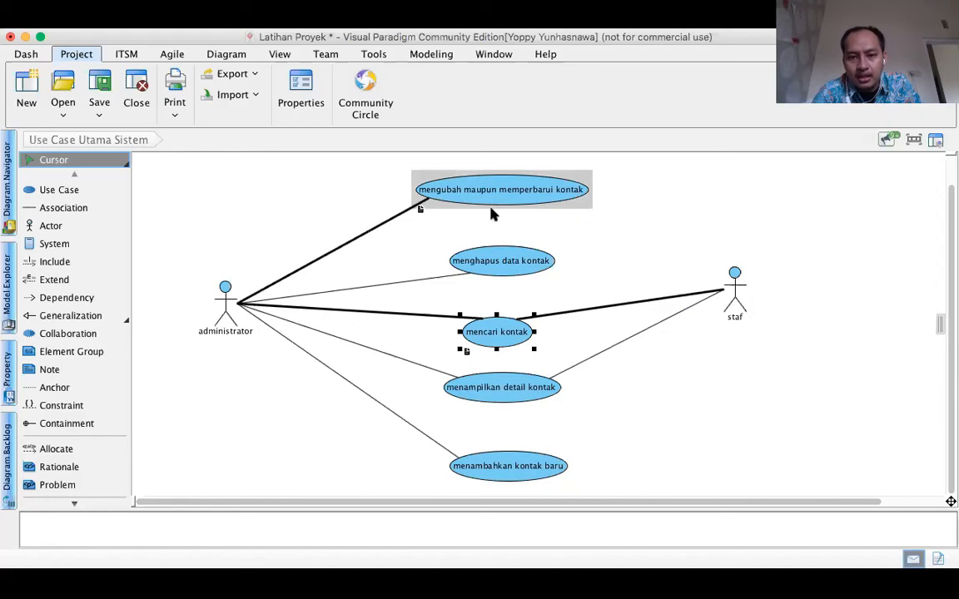
{"action": "left_click", "coordinate": [564, 194]}
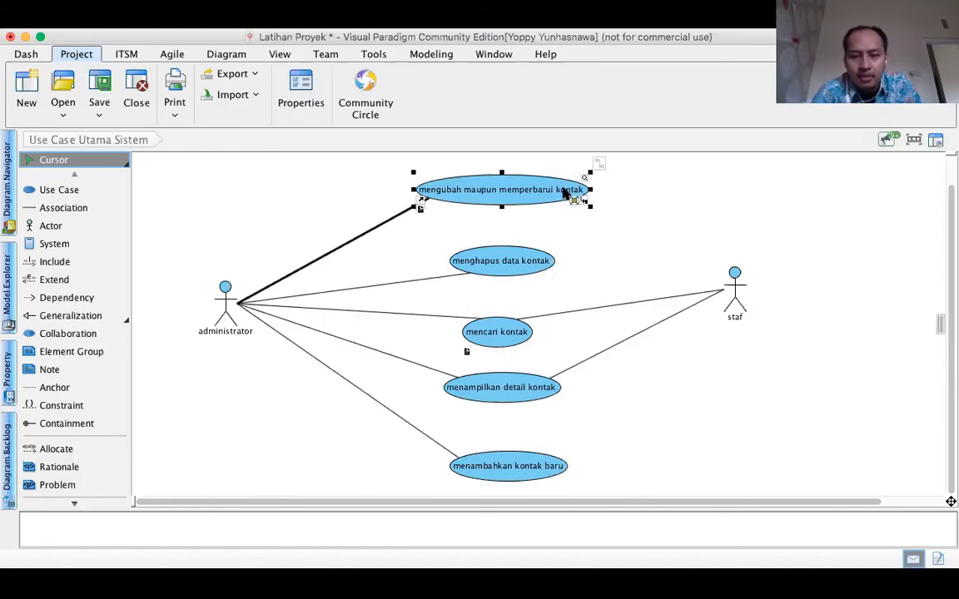
{"action": "double_click", "coordinate": [563, 193]}
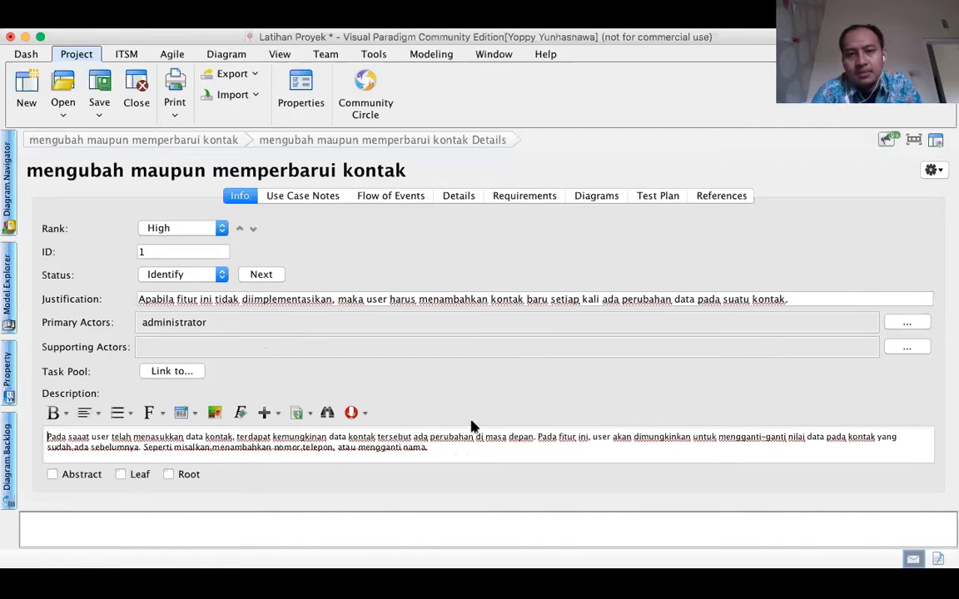
{"action": "left_click", "coordinate": [169, 147]}
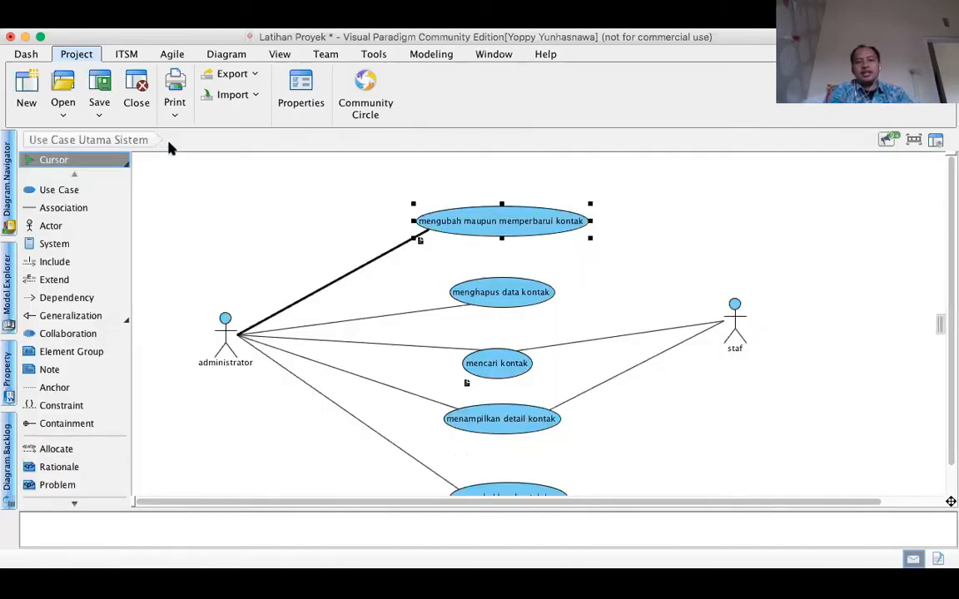
{"action": "left_click", "coordinate": [685, 275]}
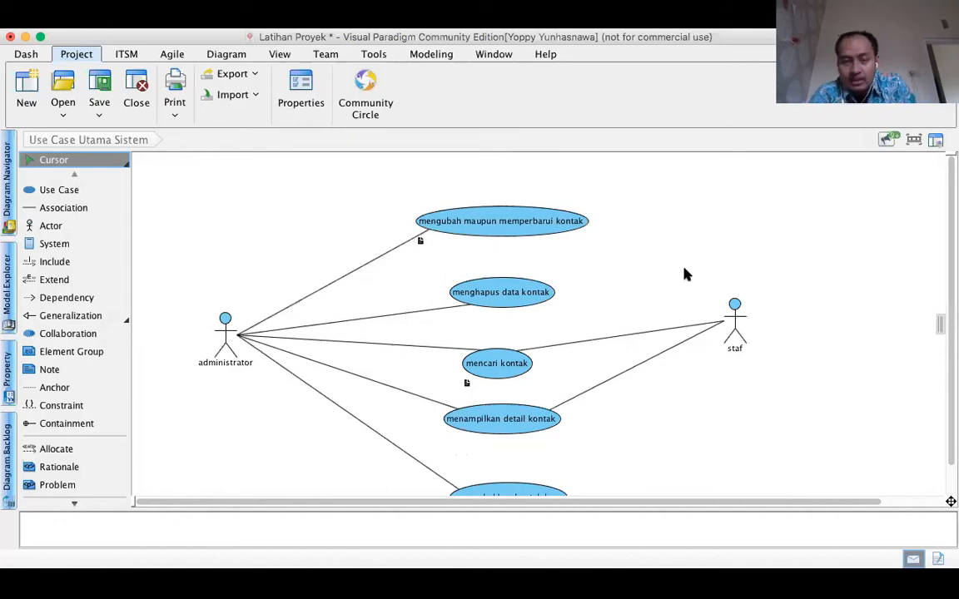
{"action": "left_click", "coordinate": [547, 224]}
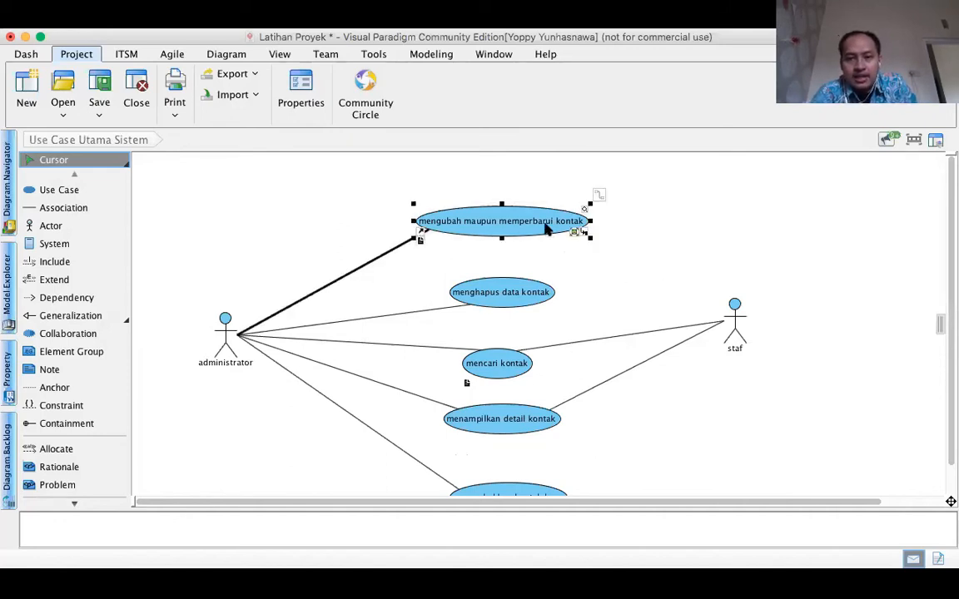
{"action": "right_click", "coordinate": [547, 229]}
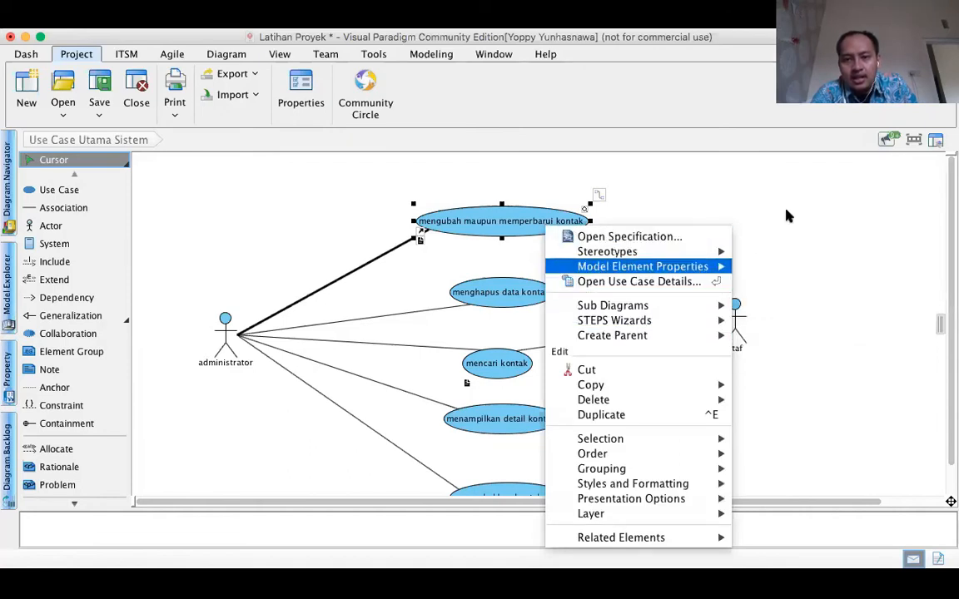
{"action": "left_click", "coordinate": [622, 265]}
Check the details of the "menghapus data kontak" use case and return to the diagram
{"action": "left_click", "coordinate": [514, 298]}
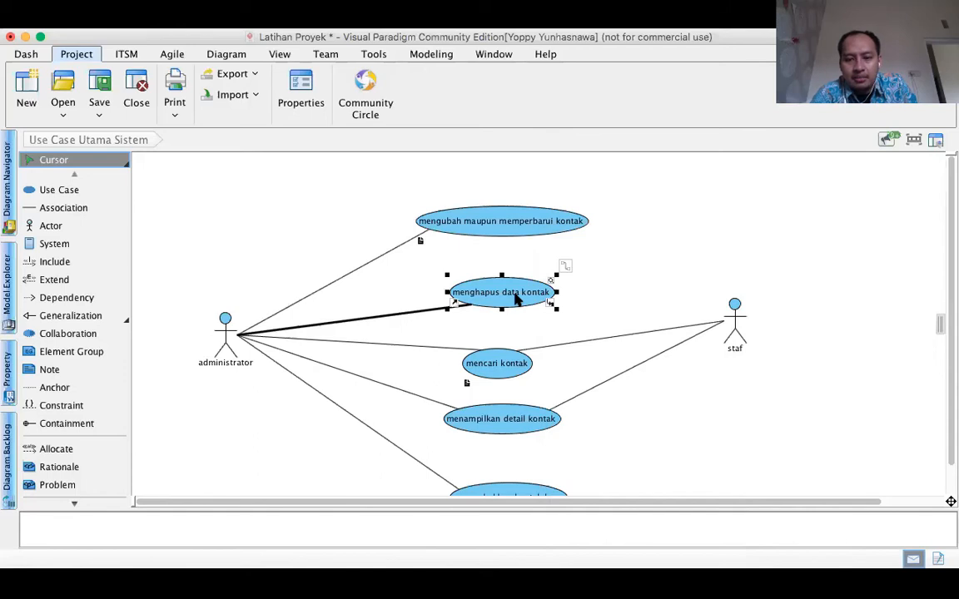
{"action": "double_click", "coordinate": [515, 297]}
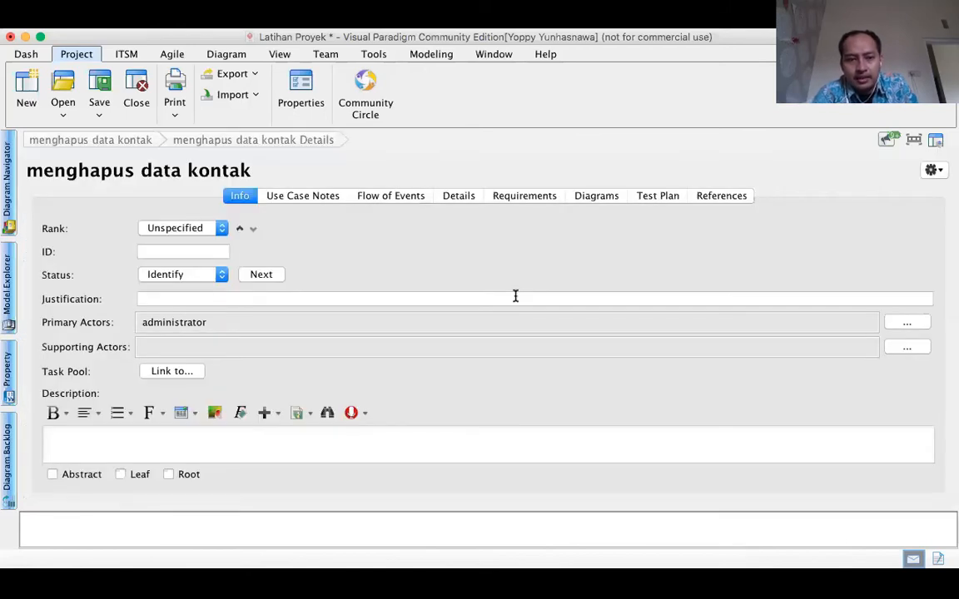
{"action": "left_click", "coordinate": [131, 143]}
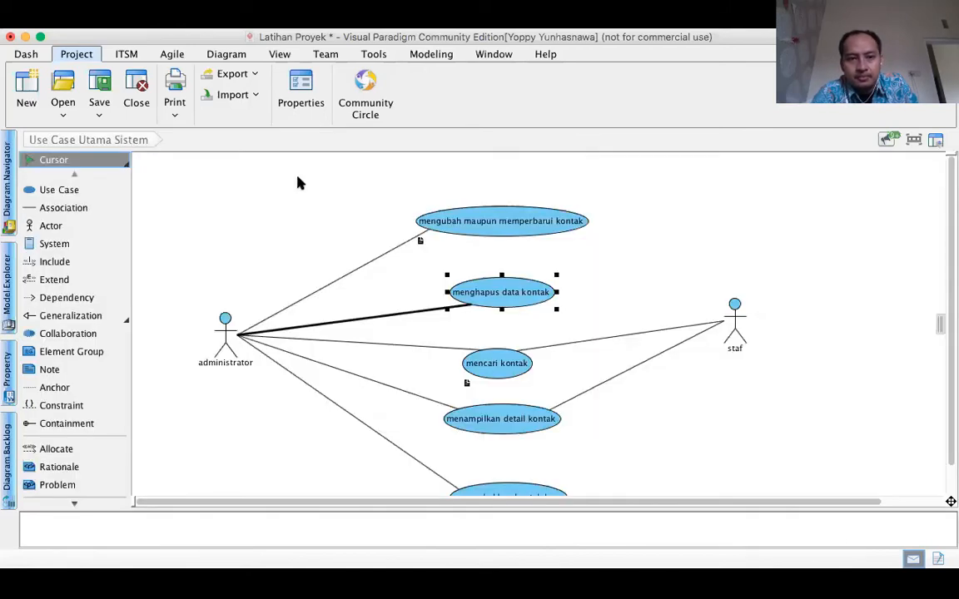
Reopen the details of the "mencari kontak" use case and review its justification and description
{"action": "left_click", "coordinate": [483, 375]}
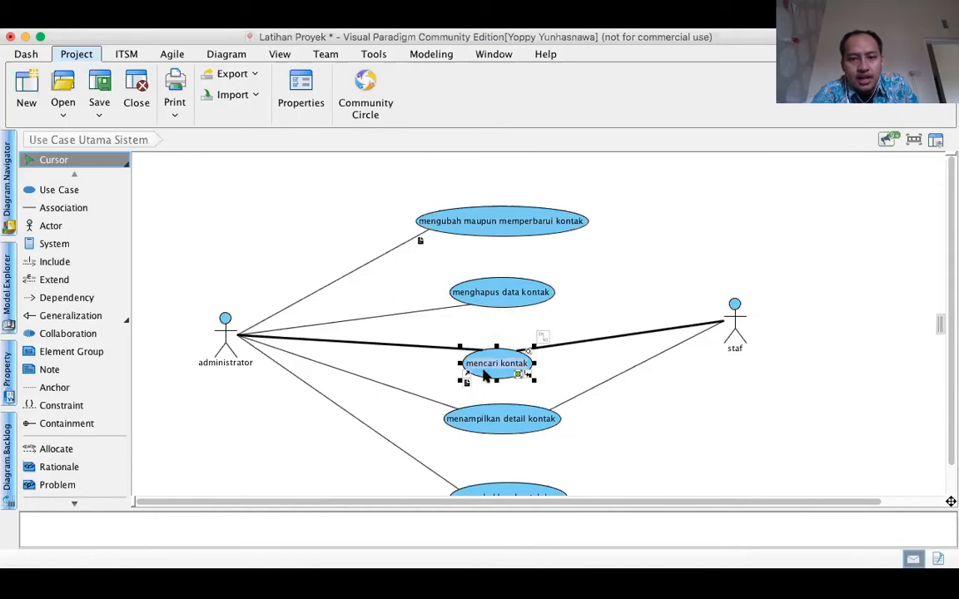
{"action": "left_click", "coordinate": [619, 352]}
{"action": "left_click", "coordinate": [507, 374]}
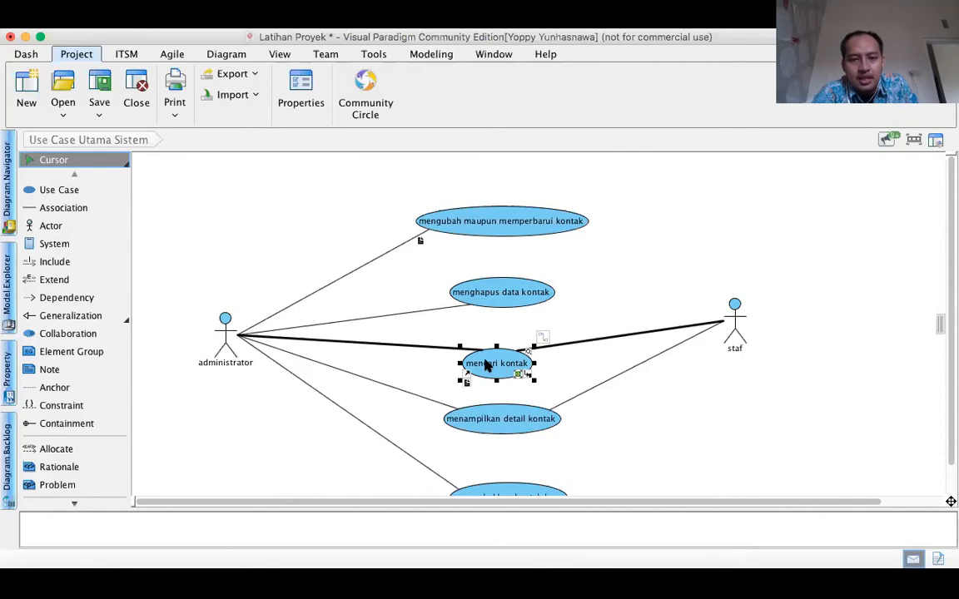
{"action": "double_click", "coordinate": [487, 364]}
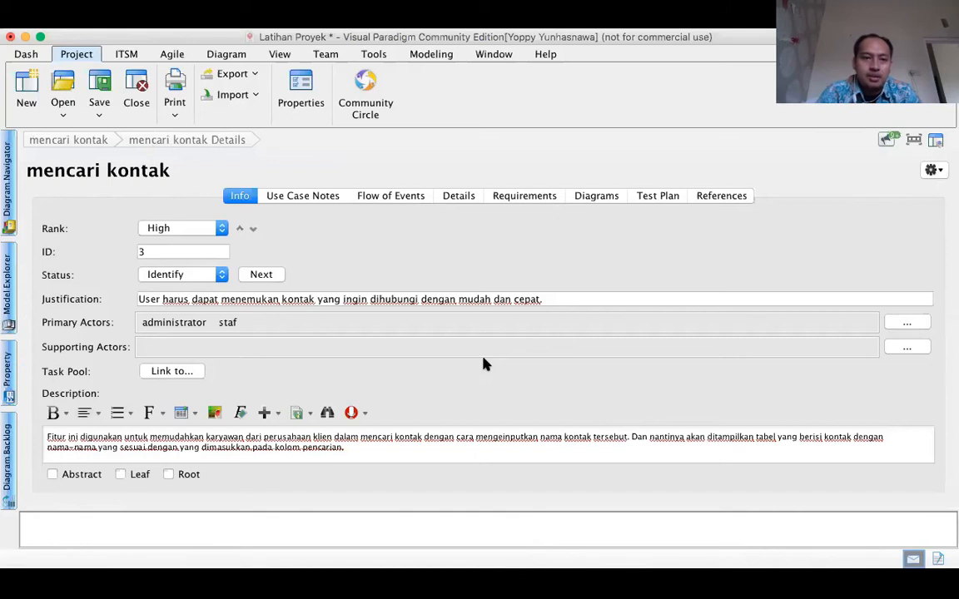
Save the Latihan Proyek project with the updated use case details
{"action": "left_click", "coordinate": [175, 115]}
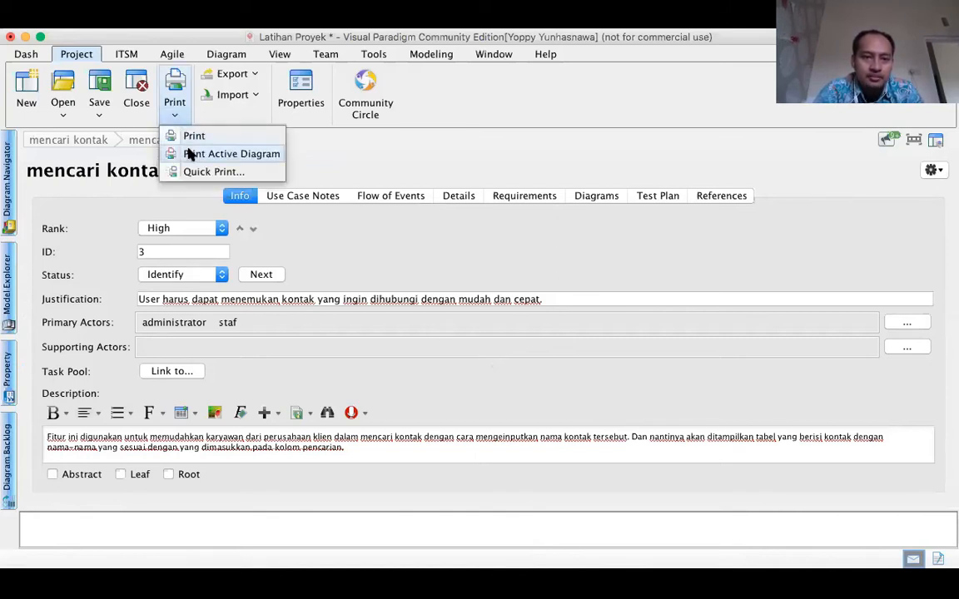
{"action": "left_click", "coordinate": [352, 140]}
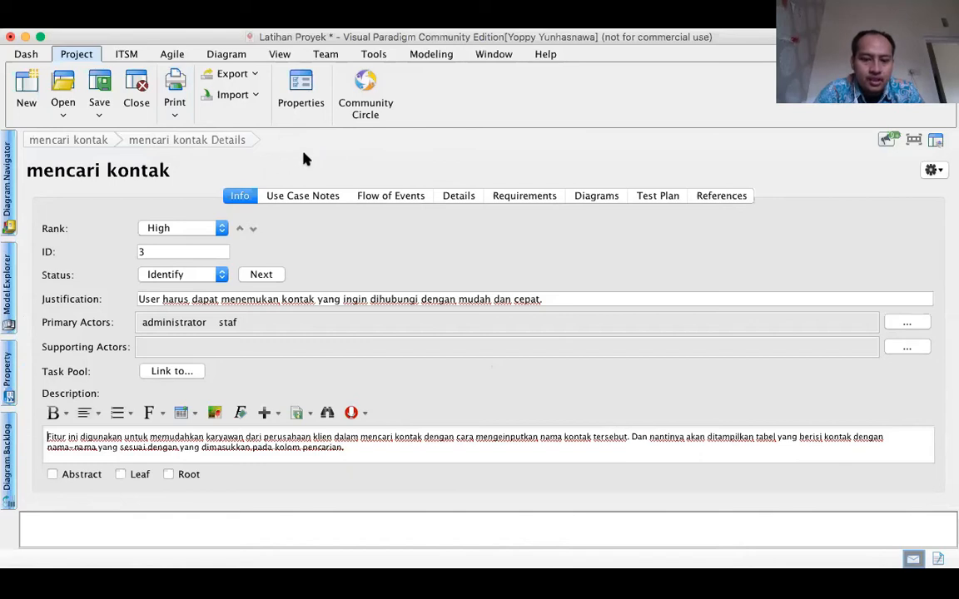
{"action": "key", "text": "super+s"}
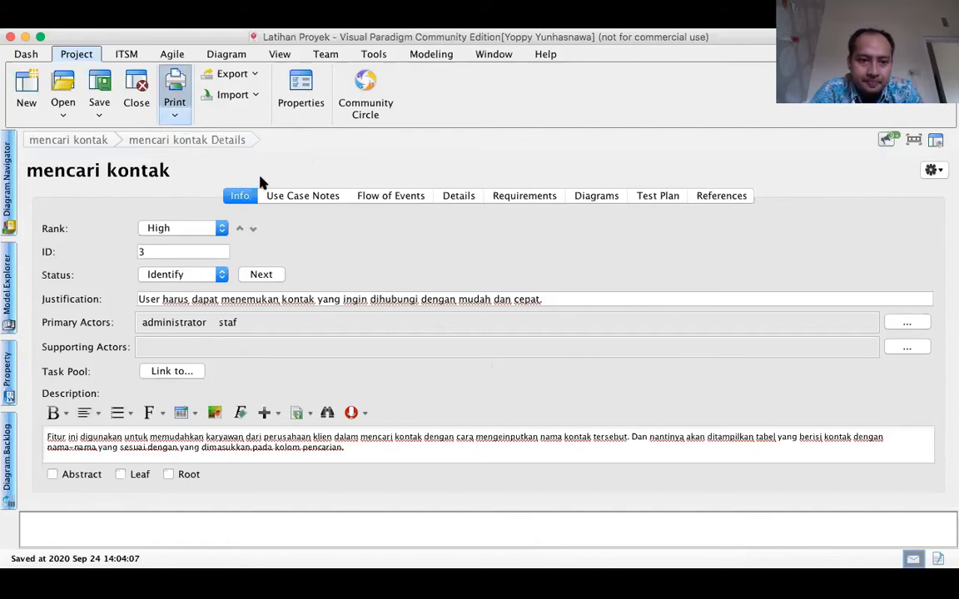
Start a blank Activity Diagram as a new sub-diagram of the "mencari kontak" use case
{"action": "left_click", "coordinate": [179, 115]}
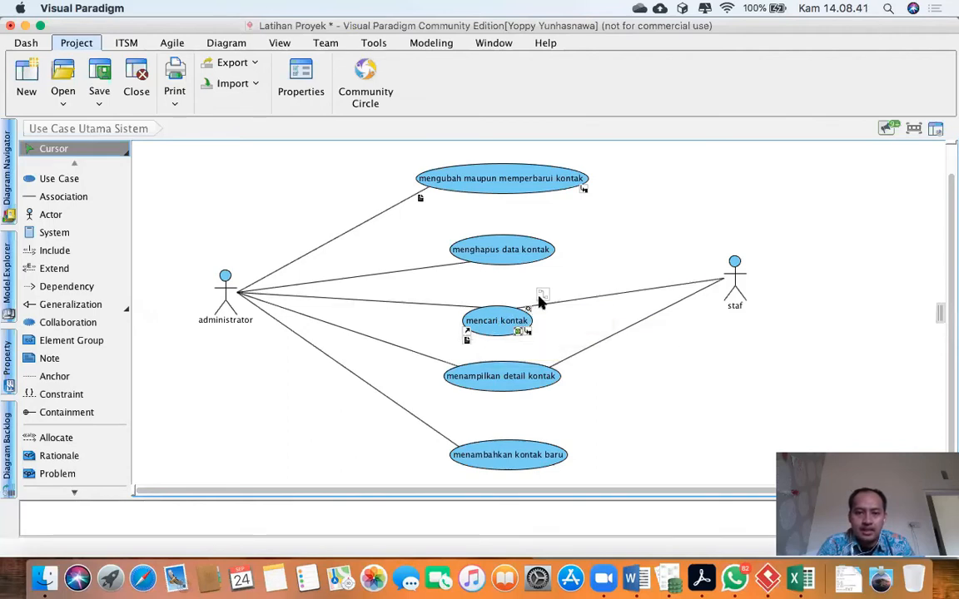
{"action": "left_click", "coordinate": [491, 327]}
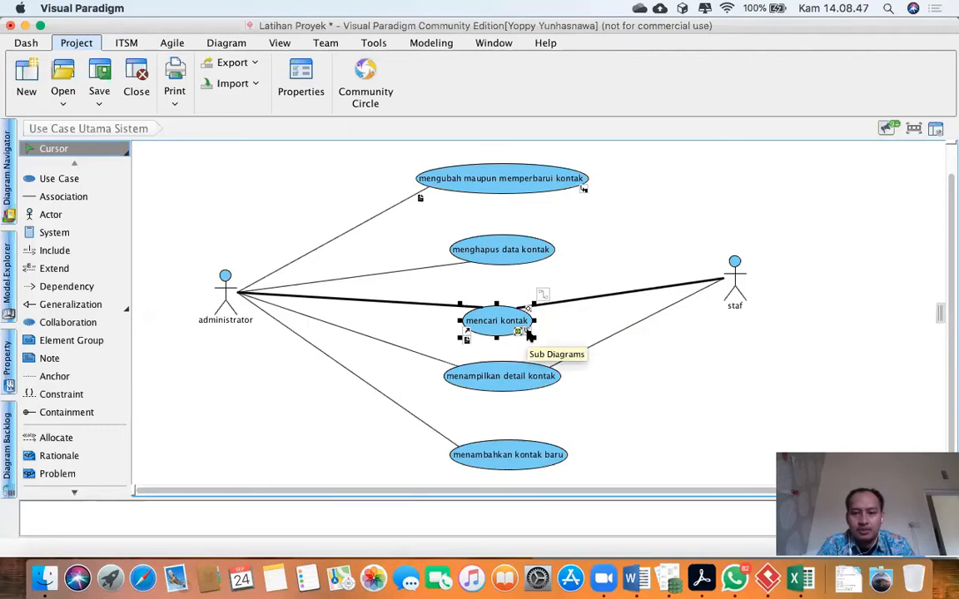
{"action": "left_click", "coordinate": [528, 333]}
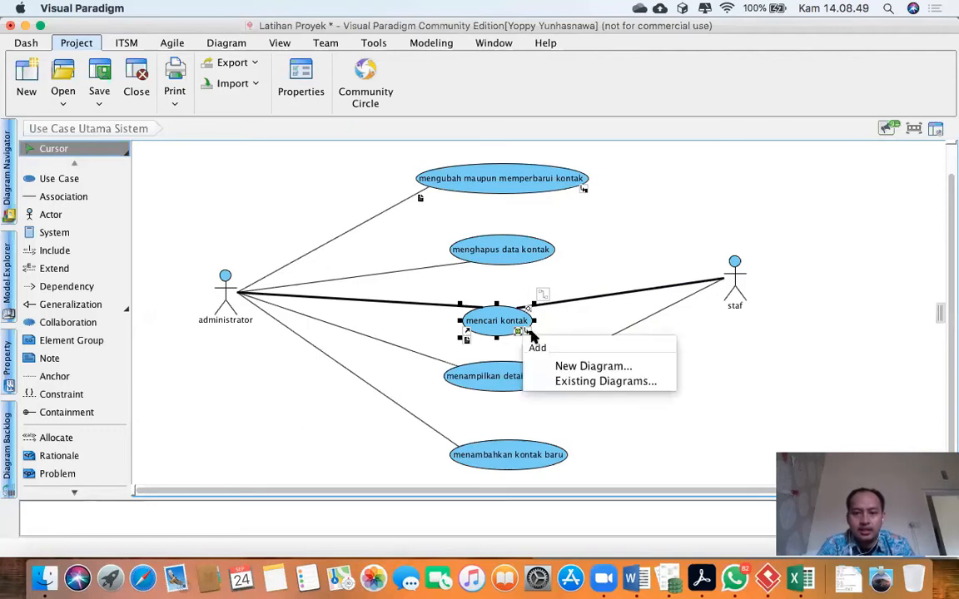
{"action": "left_click", "coordinate": [632, 374]}
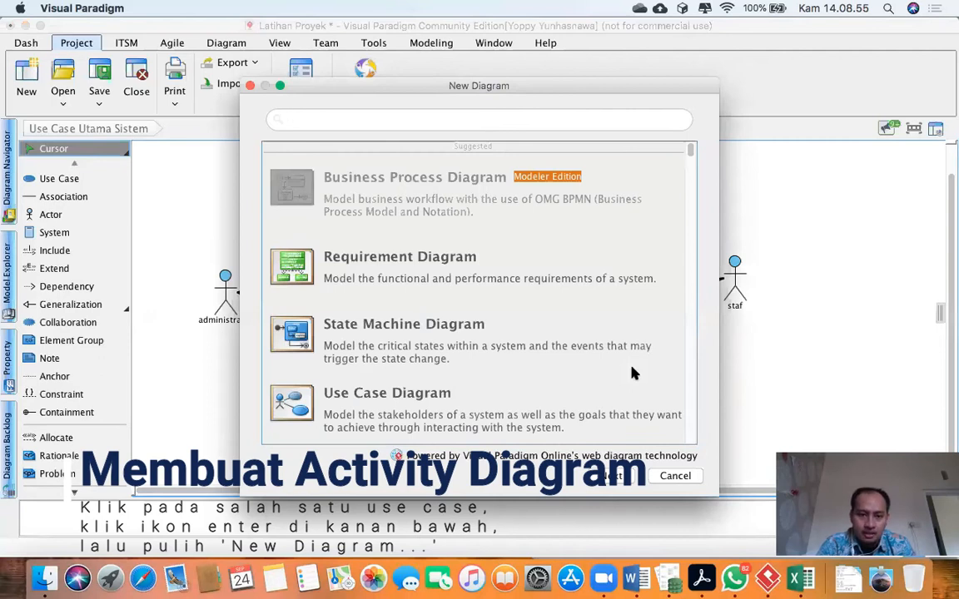
{"action": "scroll", "coordinate": [511, 351], "scroll_direction": "down", "scroll_amount": 5}
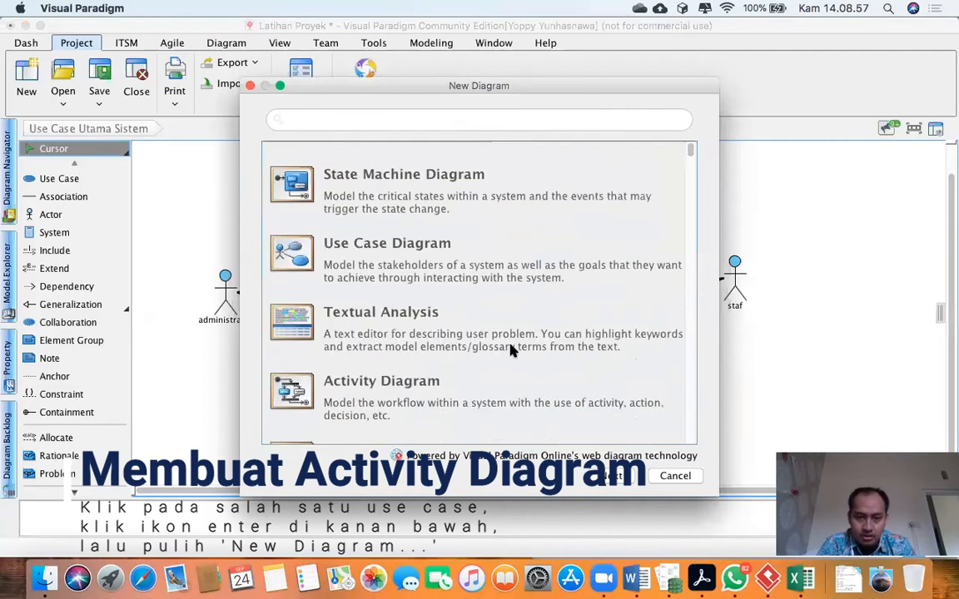
{"action": "scroll", "coordinate": [512, 350], "scroll_direction": "up", "scroll_amount": 1}
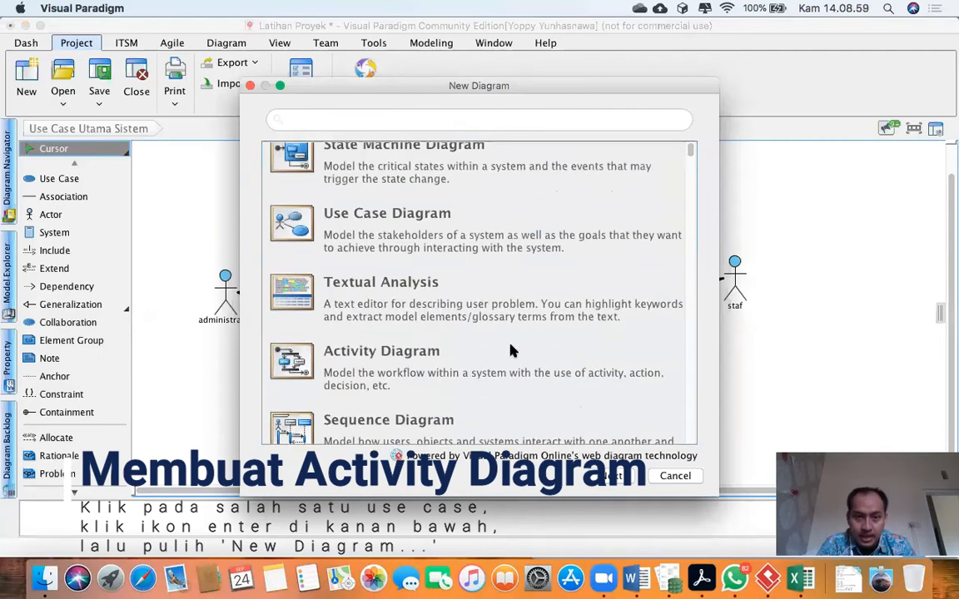
{"action": "left_click", "coordinate": [418, 358]}
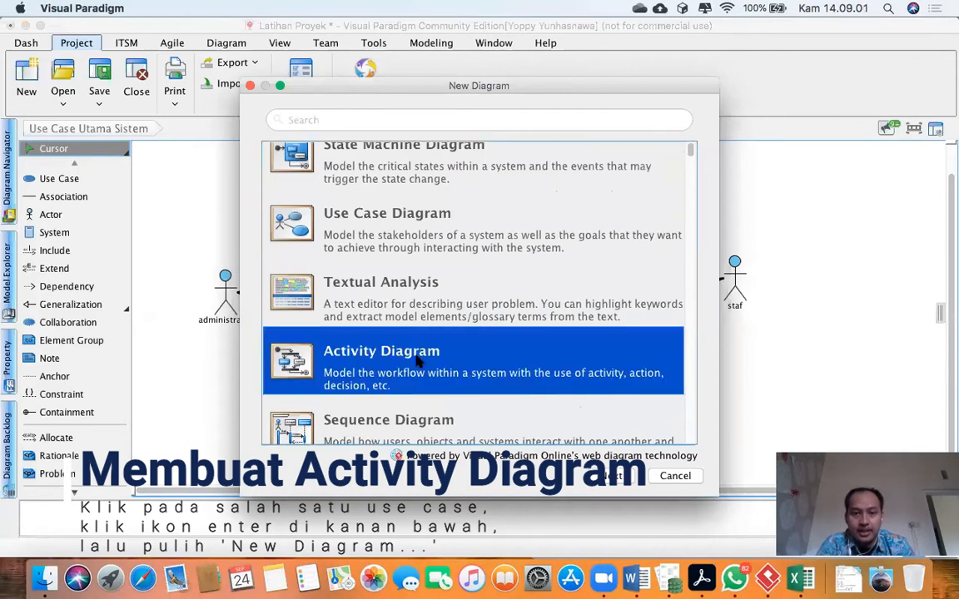
{"action": "left_click", "coordinate": [617, 475]}
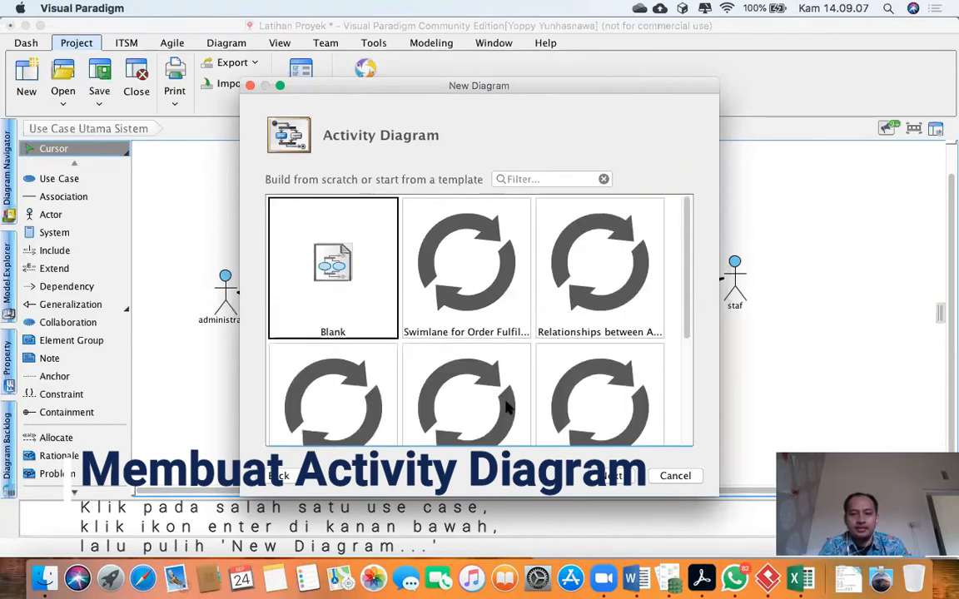
{"action": "left_click", "coordinate": [606, 479]}
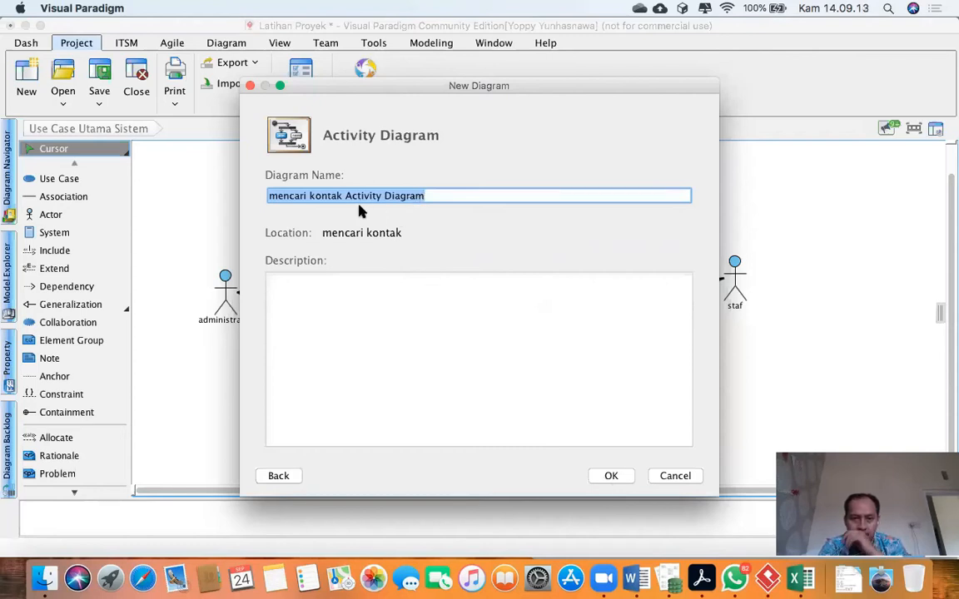
Name the new diagram "Activity Diagram - Mencari Kontak"
{"action": "left_click", "coordinate": [276, 200]}
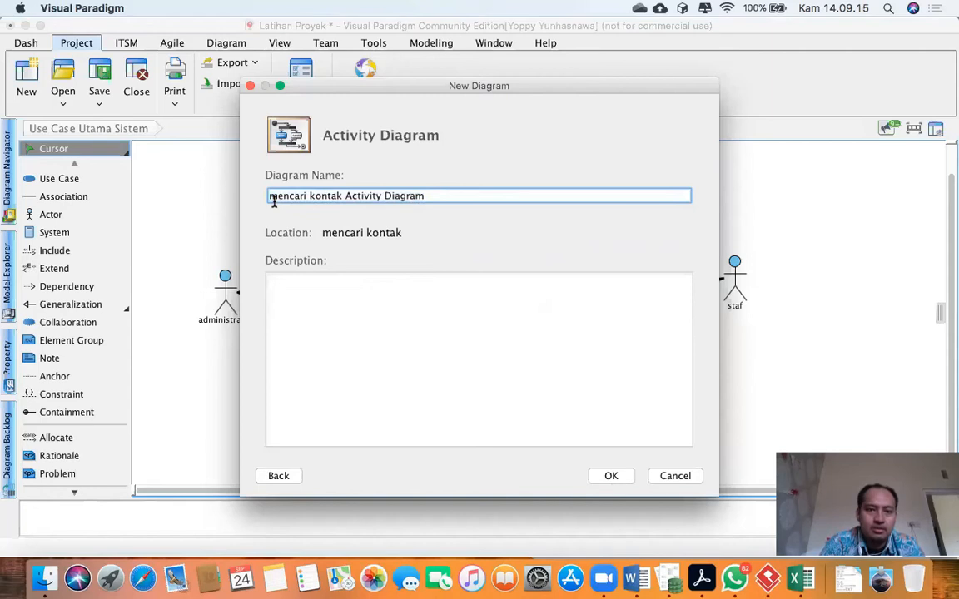
{"action": "left_click", "coordinate": [279, 200]}
{"action": "key", "text": "BackSpace"}
{"action": "type", "text": "M"}
{"action": "key", "text": "Right"}
{"action": "key", "text": "Right"}
{"action": "key", "text": "Right"}
{"action": "key", "text": "Right"}
{"action": "key", "text": "Right"}
{"action": "key", "text": "Right"}
{"action": "key", "text": "Right"}
{"action": "key", "text": "Right"}
{"action": "key", "text": "BackSpace"}
{"action": "type", "text": "K"}
{"action": "key", "text": "Right"}
{"action": "key", "text": "Right"}
{"action": "key", "text": "Right"}
{"action": "key", "text": "Right"}
{"action": "key", "text": "Right"}
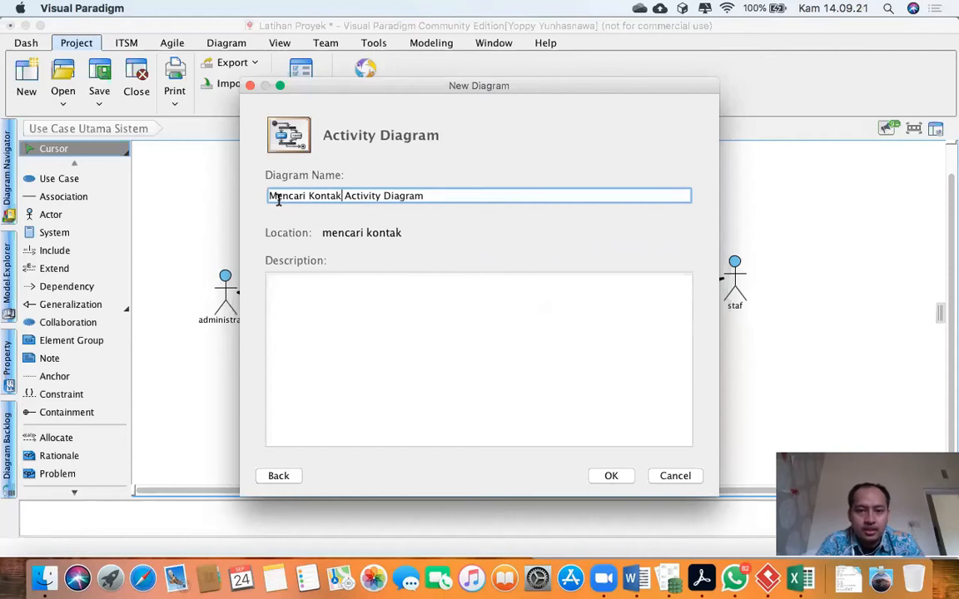
{"action": "key", "text": "shift+Home"}
{"action": "key", "text": "super+x"}
{"action": "key", "text": "Delete"}
{"action": "key", "text": "End"}
{"action": "type", "text": "-"}
{"action": "key", "text": "super+v"}
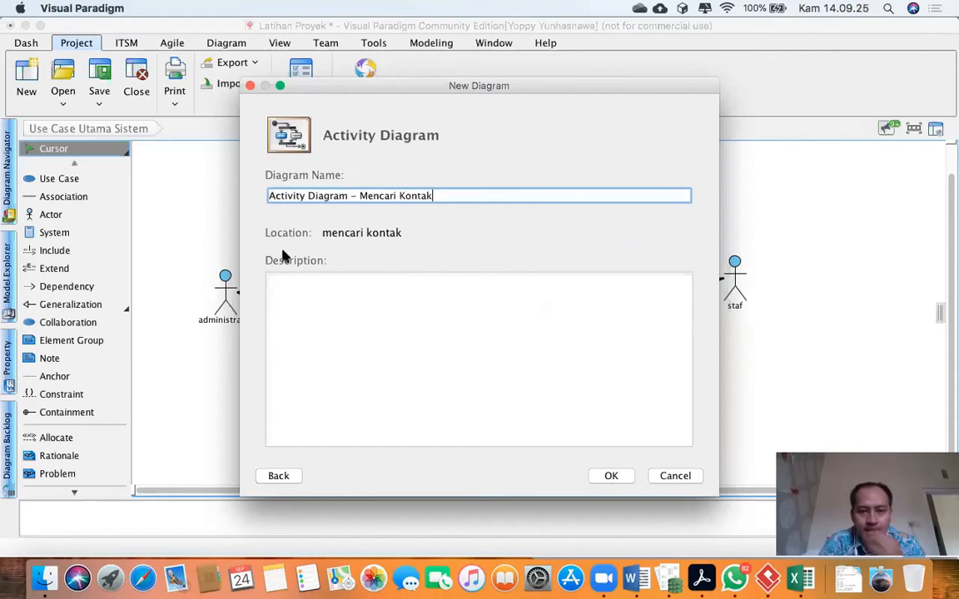
Enter the description "Alur kegiatan yang harus dilakukan oleh user untuk dapat menemukan kontak yang mereka inginkan." and create the diagram
{"action": "left_click", "coordinate": [301, 324]}
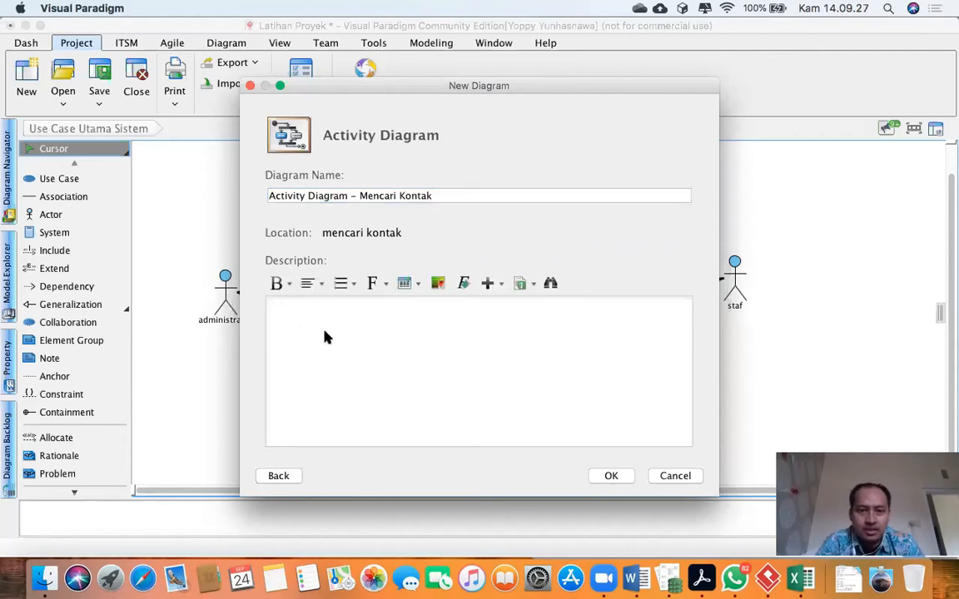
{"action": "type", "text": "Alur"}
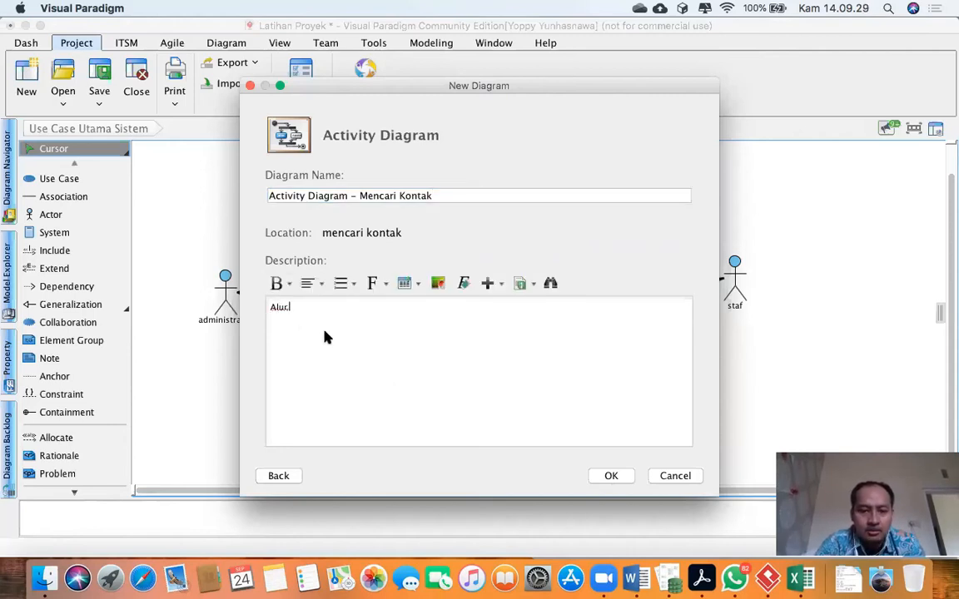
{"action": "type", "text": ", keciatan yang ha"}
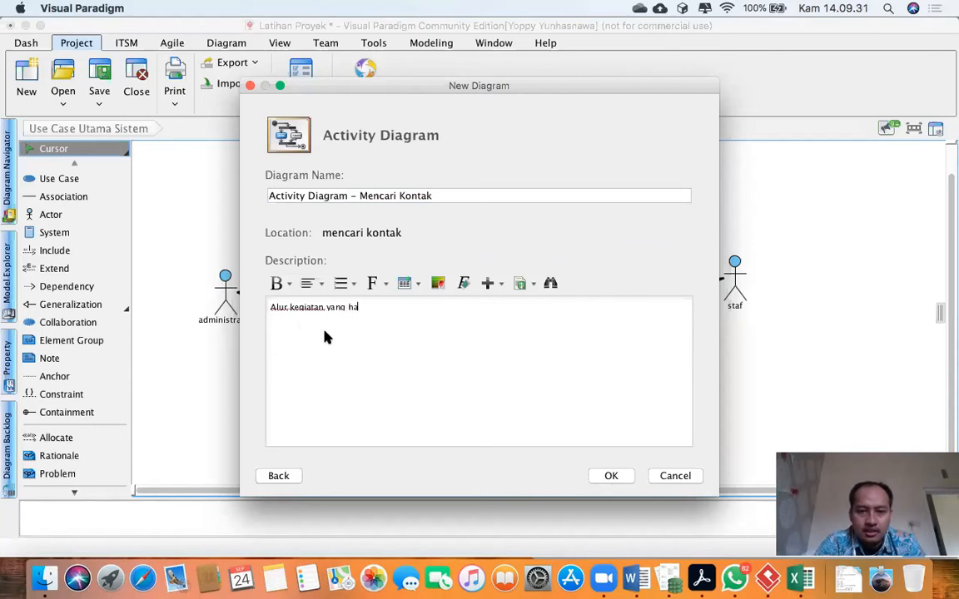
{"action": "type", "text": "rus dilakukan ol"}
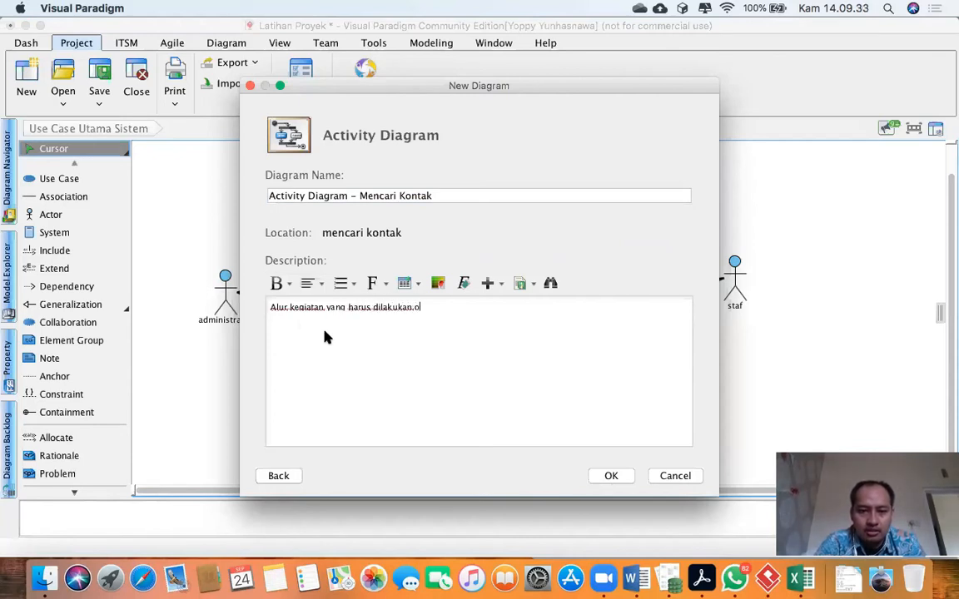
{"action": "type", "text": "eh user untu"}
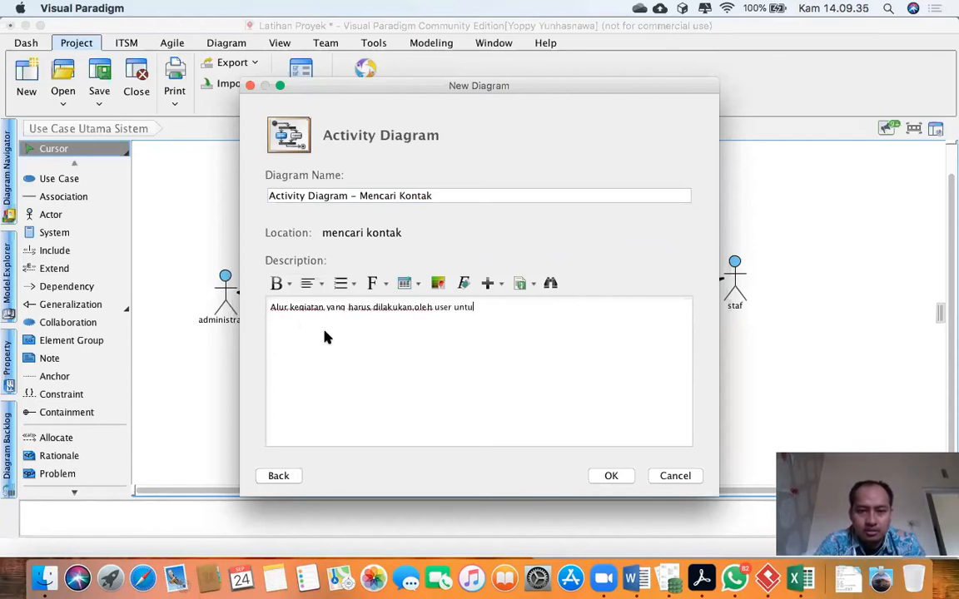
{"action": "type", "text": "k dapat menemukan d"}
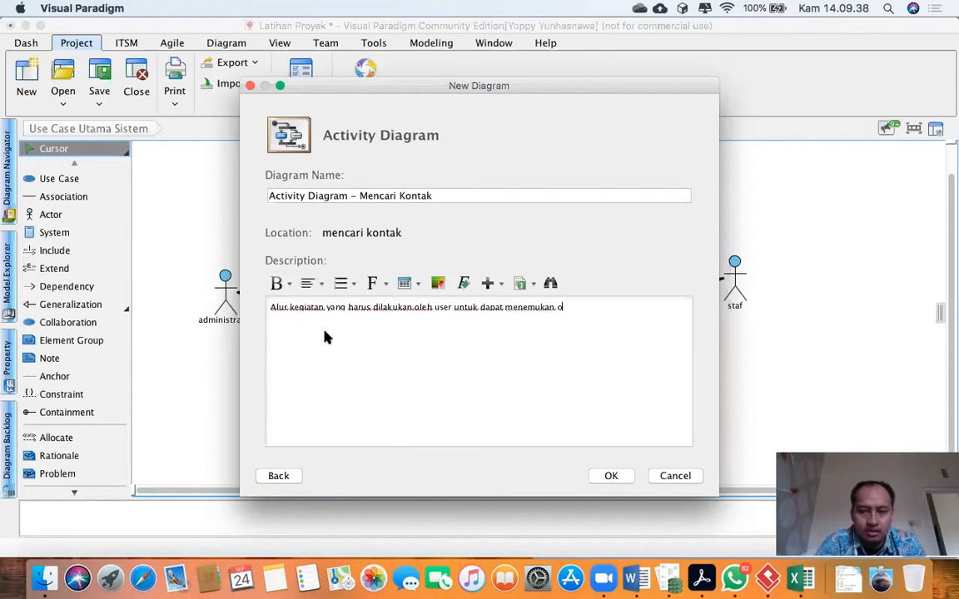
{"action": "key", "text": "BackSpace"}
{"action": "type", "text": "kontak ya"}
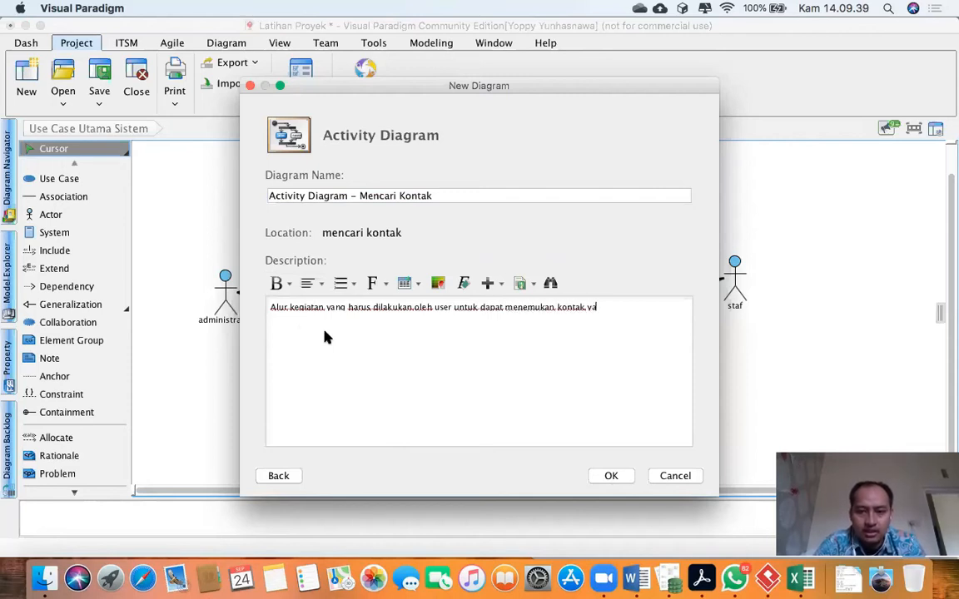
{"action": "type", "text": "ng meneka ingi"}
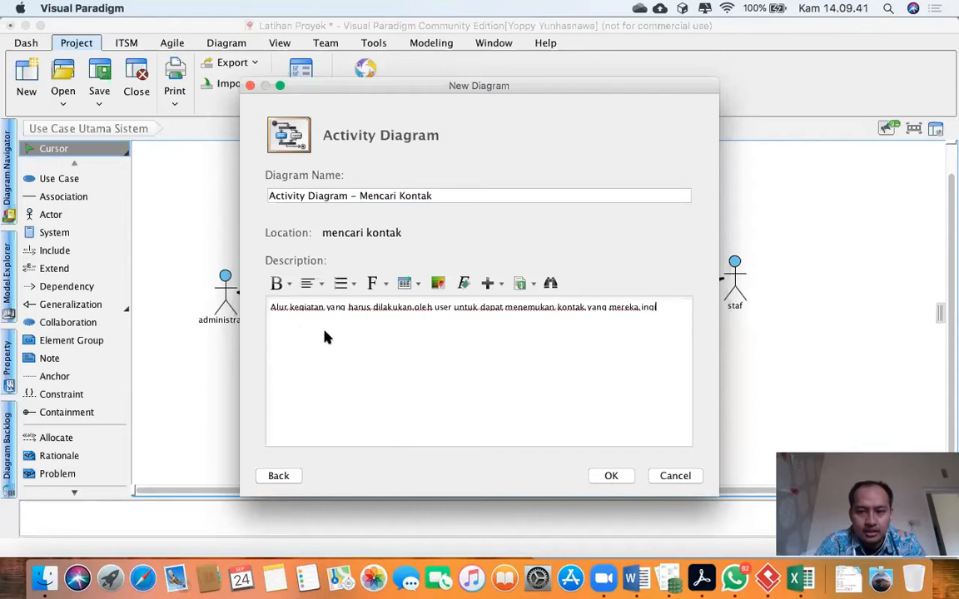
{"action": "type", "text": "nkan."}
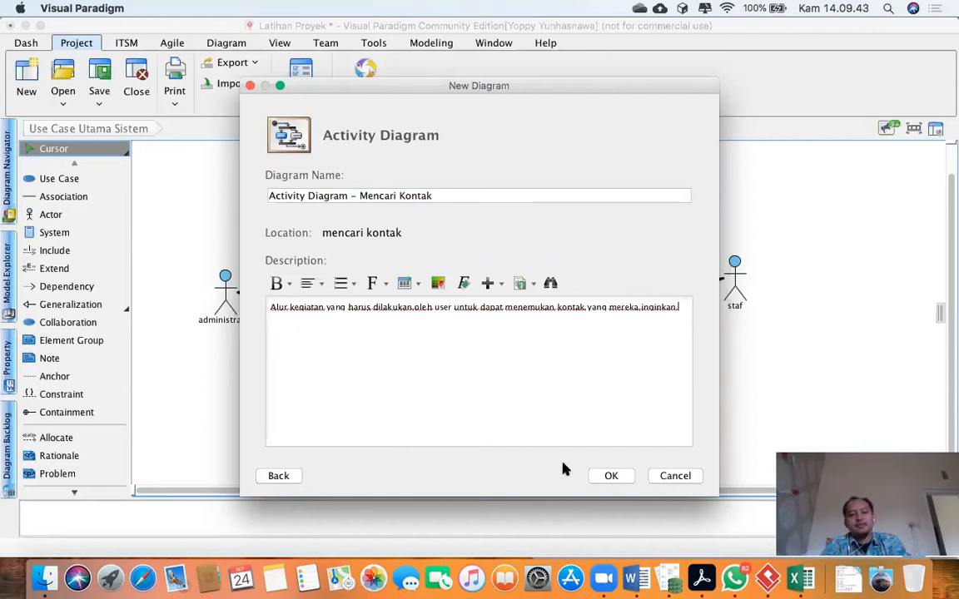
{"action": "left_click", "coordinate": [610, 476]}
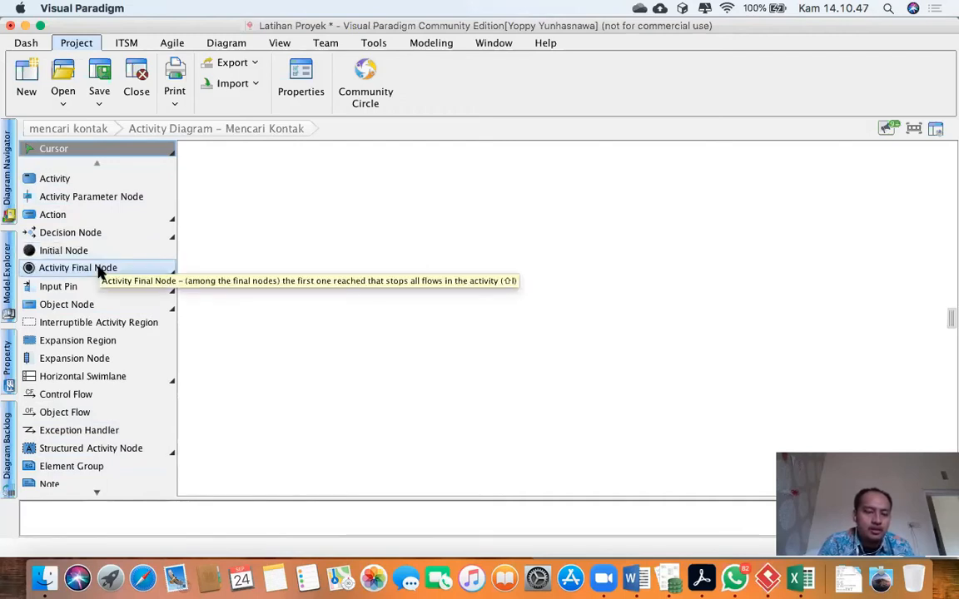
Place an Initial Node near the top of the empty activity diagram and name it "Mulai"
{"action": "left_click", "coordinate": [56, 216]}
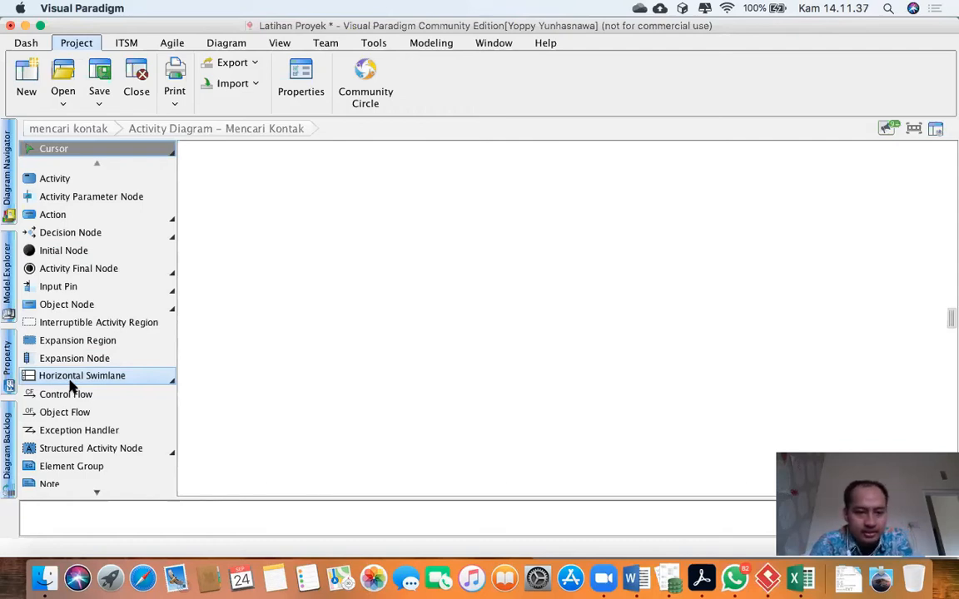
{"action": "scroll", "coordinate": [71, 384], "scroll_direction": "down", "scroll_amount": 10}
{"action": "scroll", "coordinate": [71, 385], "scroll_direction": "down", "scroll_amount": 11}
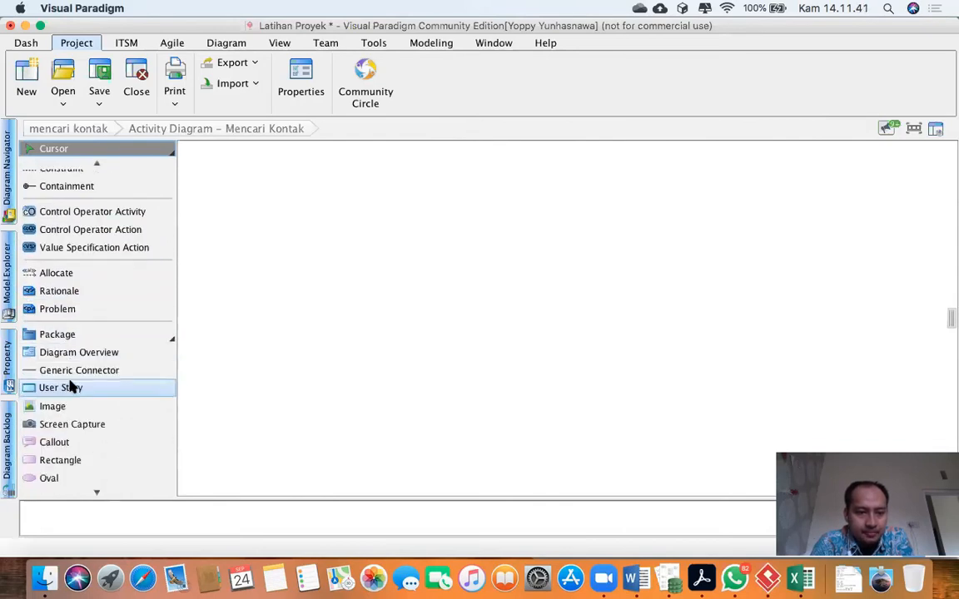
{"action": "scroll", "coordinate": [71, 385], "scroll_direction": "up", "scroll_amount": 20}
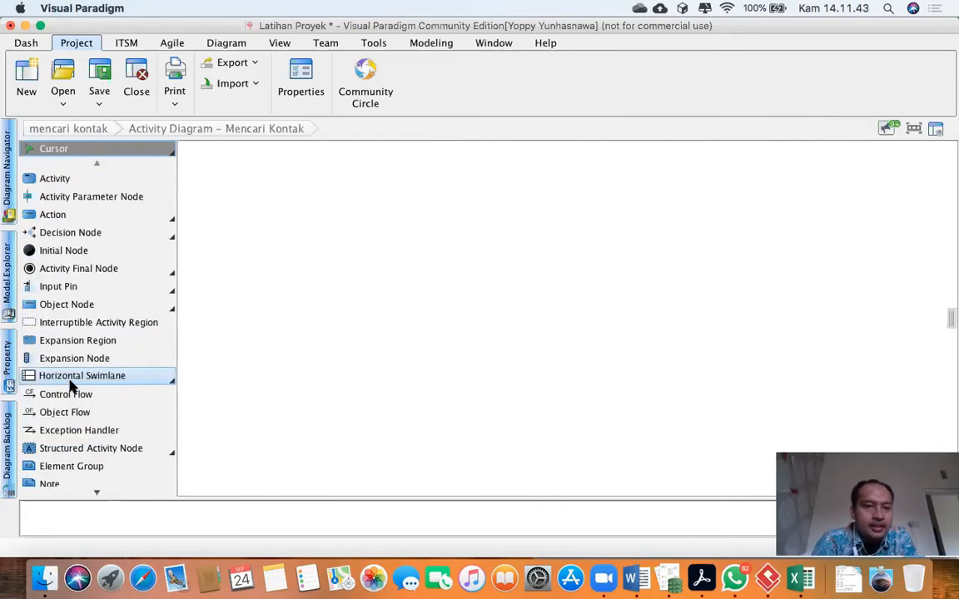
{"action": "left_click", "coordinate": [86, 252]}
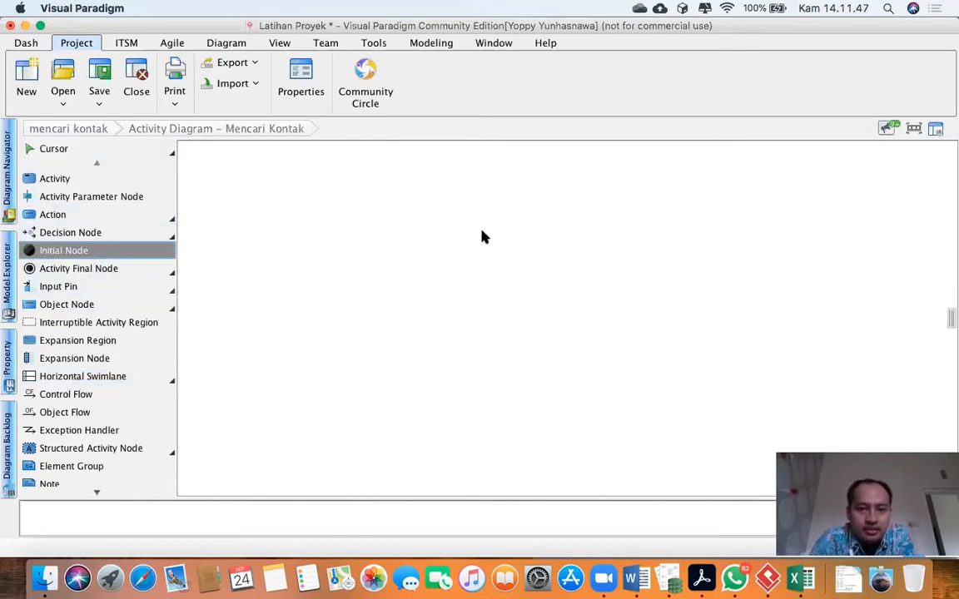
{"action": "left_click", "coordinate": [425, 186]}
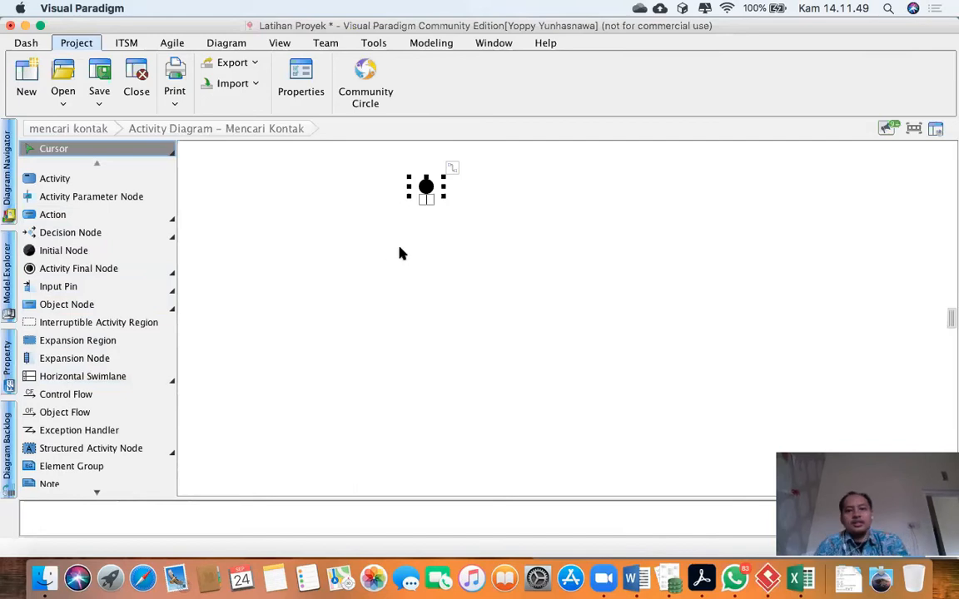
{"action": "type", "text": "Mulai"}
{"action": "left_click", "coordinate": [450, 261]}
Add an unnamed Action below the "Mulai" node, linked from it by a Control Flow
{"action": "left_click", "coordinate": [426, 188]}
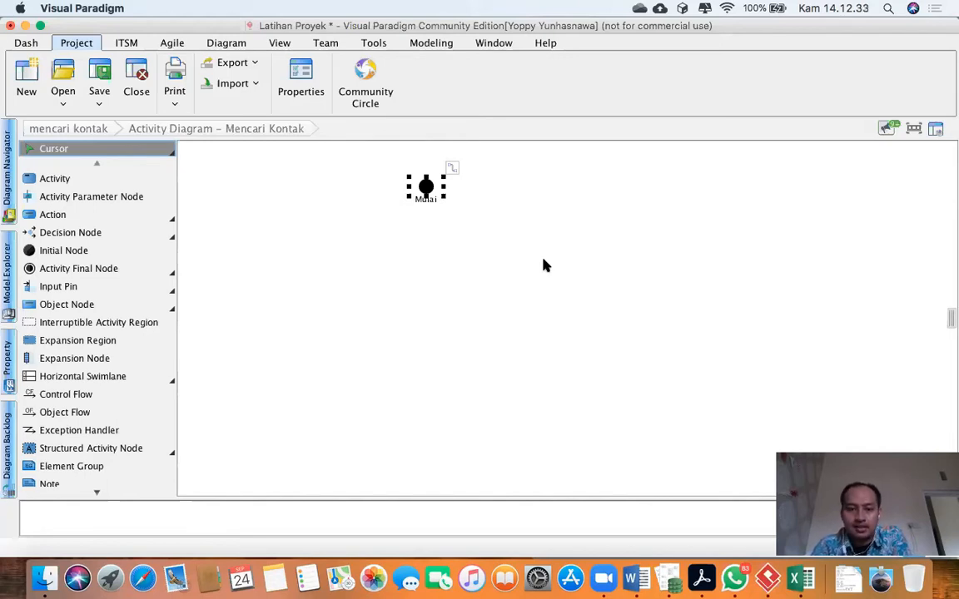
{"action": "left_click", "coordinate": [452, 169]}
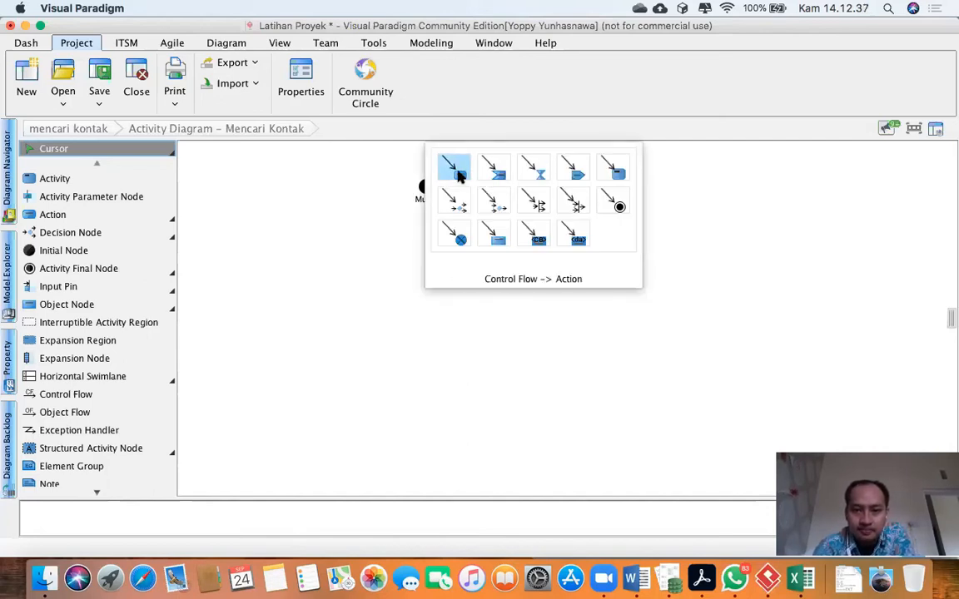
{"action": "left_click", "coordinate": [460, 174]}
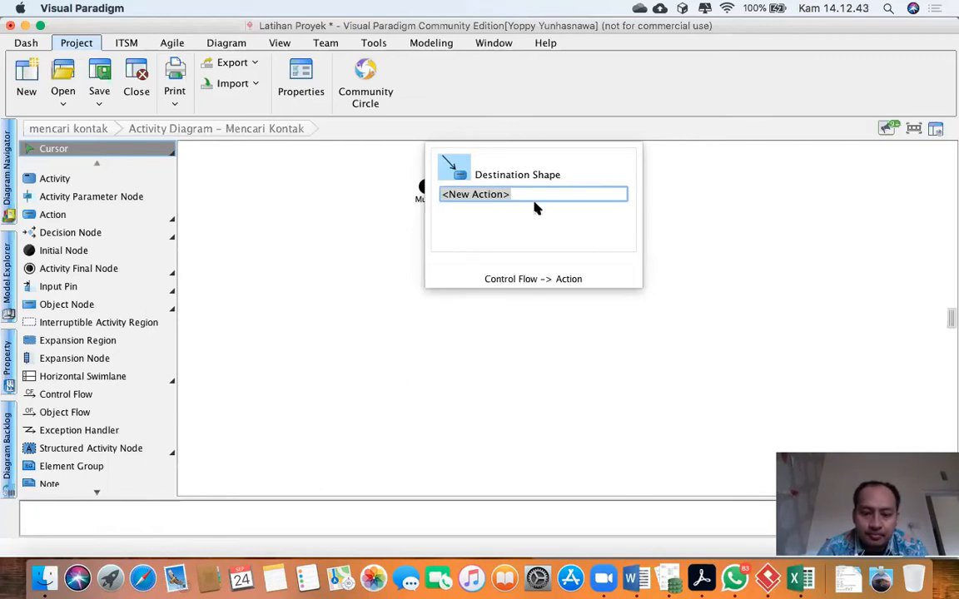
{"action": "type", "text": "Mu"}
{"action": "key", "text": "BackSpace"}
{"action": "key", "text": "BackSpace"}
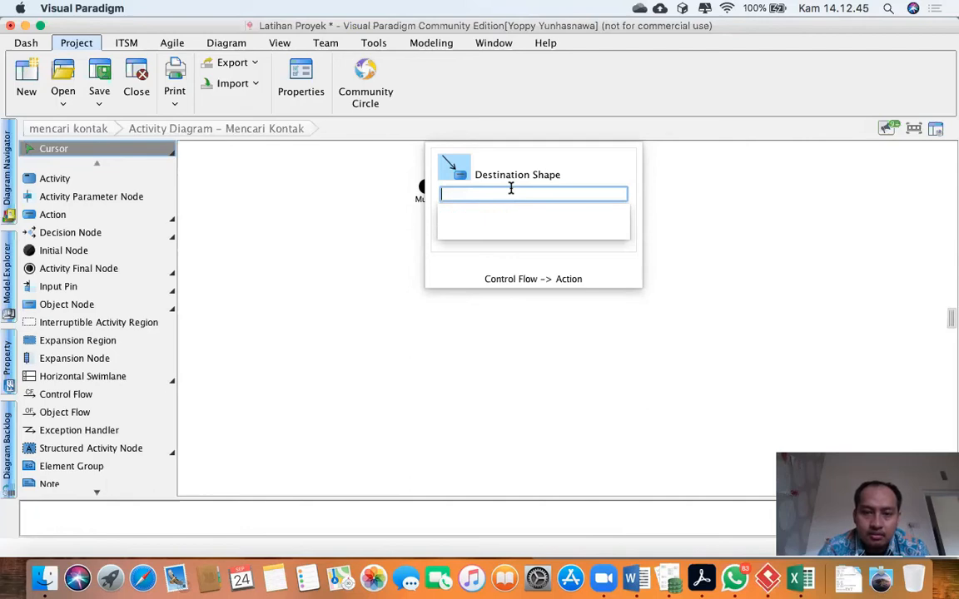
{"action": "left_click", "coordinate": [507, 212]}
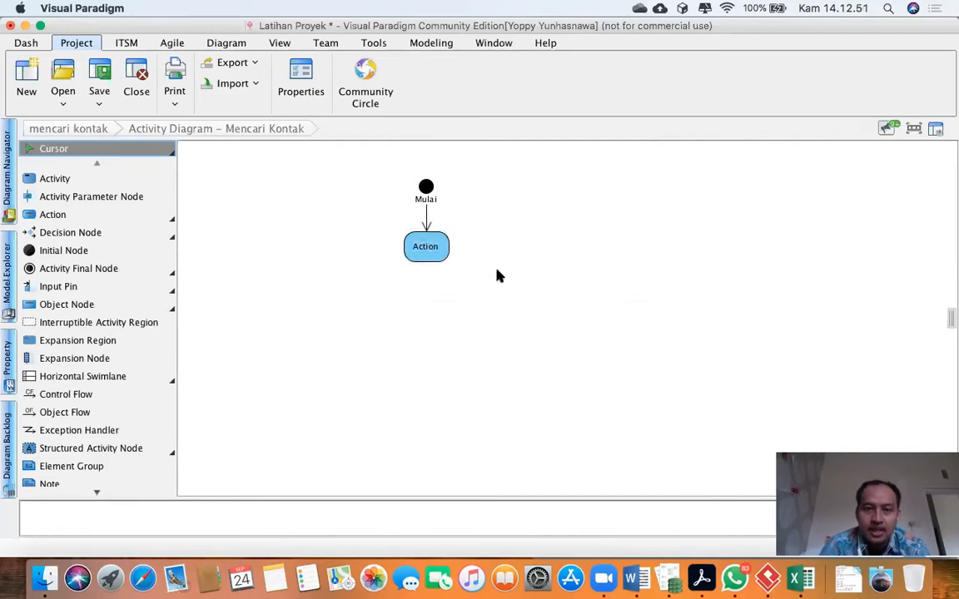
{"action": "left_click", "coordinate": [433, 253]}
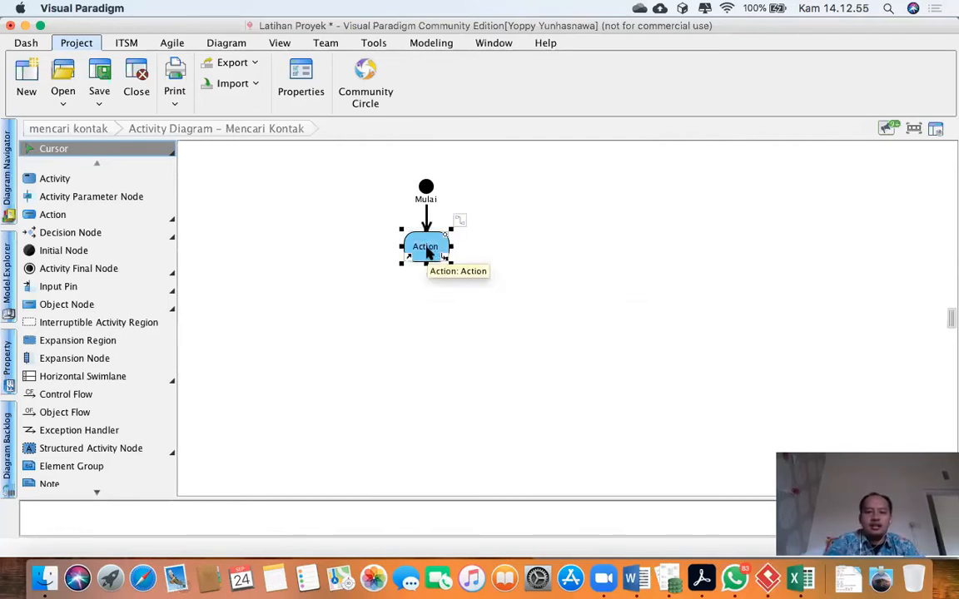
{"action": "right_click", "coordinate": [425, 252]}
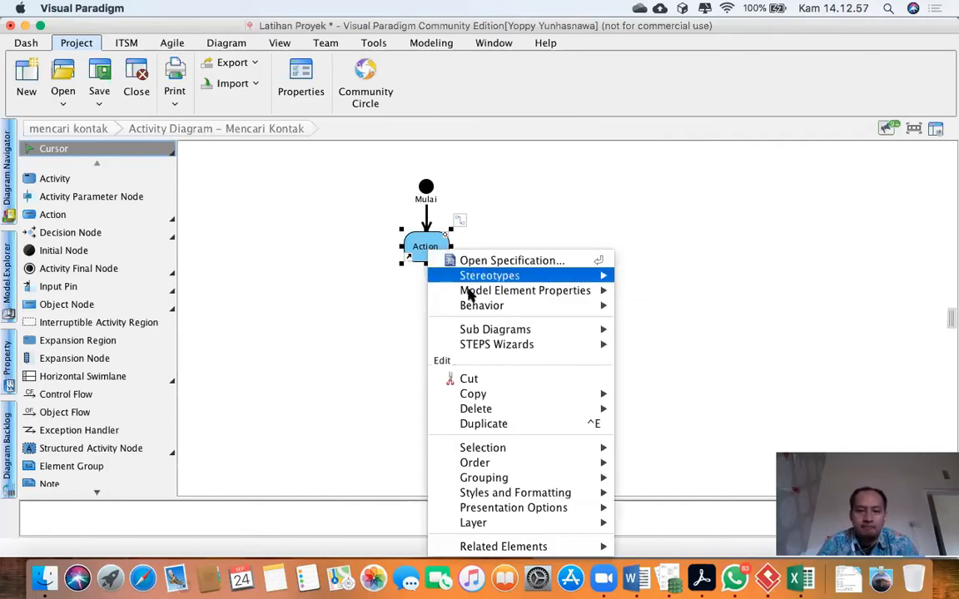
{"action": "left_click", "coordinate": [591, 188]}
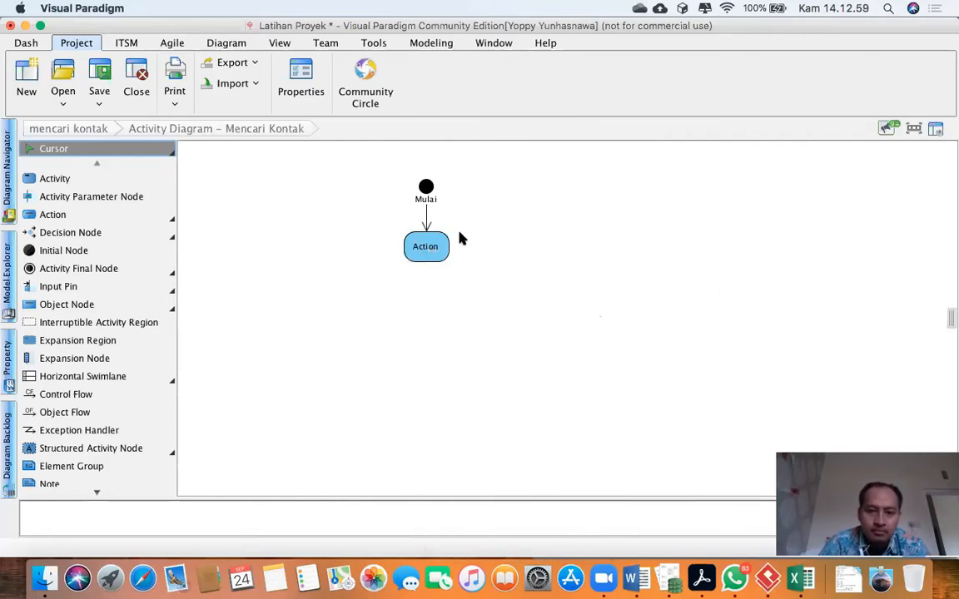
Name the Action below the "Mulai" node "Membuka halaman utama aplikasi"
{"action": "left_click", "coordinate": [427, 246]}
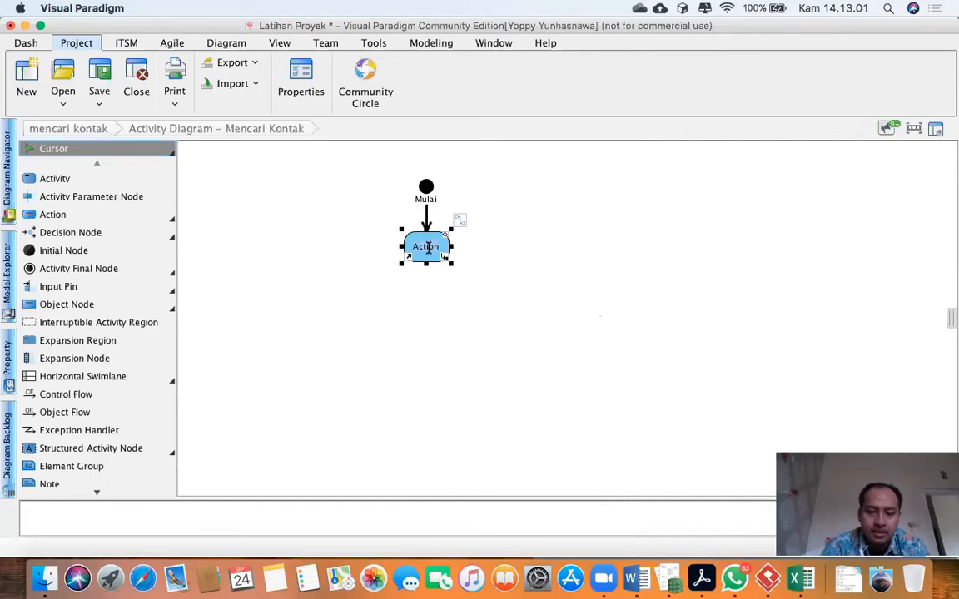
{"action": "double_click", "coordinate": [427, 247]}
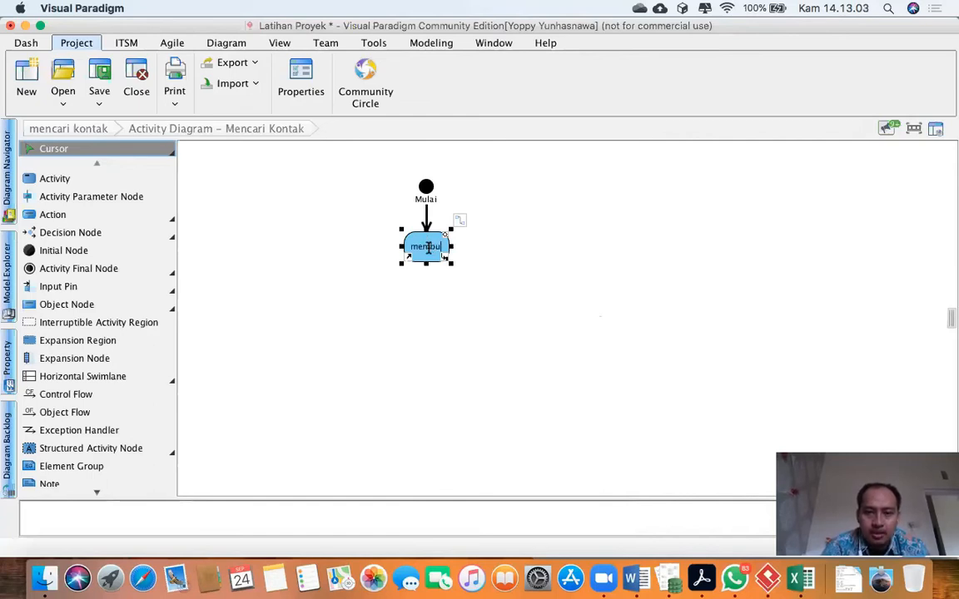
{"action": "key", "text": "BackSpace"}
{"action": "type", "text": "Membuk"}
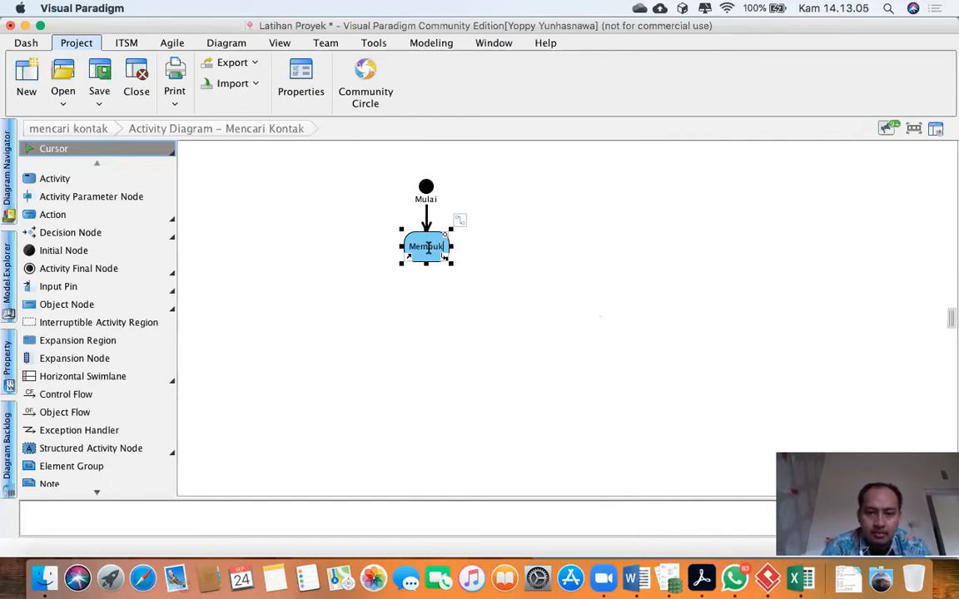
{"action": "type", "text": "a hallam"}
{"action": "key", "text": "BackSpace"}
{"action": "key", "text": "BackSpace"}
{"action": "key", "text": "BackSpace"}
{"action": "key", "text": "BackSpace"}
{"action": "key", "text": "BackSpace"}
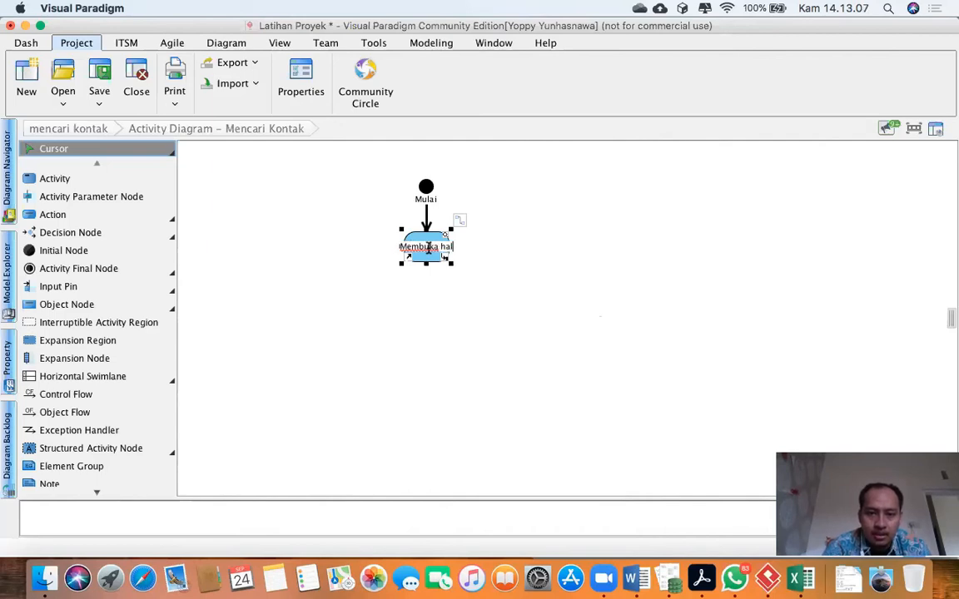
{"action": "type", "text": "men"}
{"action": "key", "text": "BackSpace"}
{"action": "key", "text": "BackSpace"}
{"action": "key", "text": "BackSpace"}
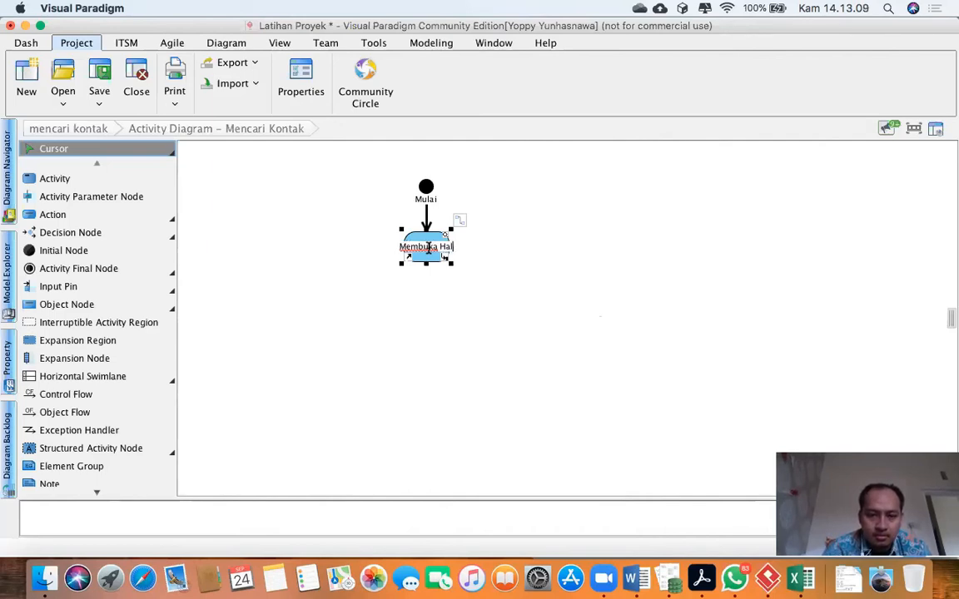
{"action": "type", "text": "halaman "}
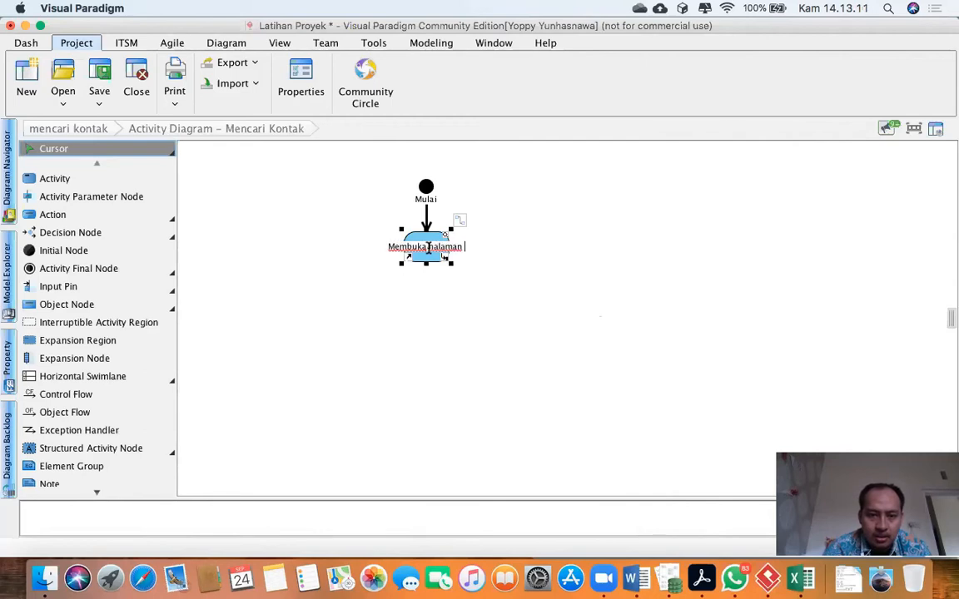
{"action": "type", "text": "utama aplikasi"}
{"action": "key", "text": "Return"}
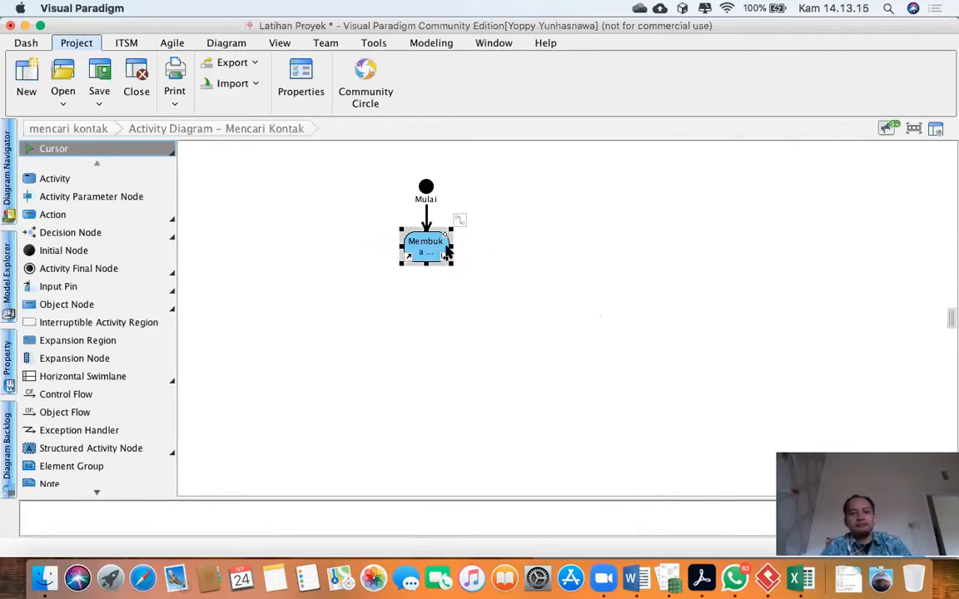
Enlarge the first Action below "Mulai" so that its full name fits on two lines
{"action": "double_click", "coordinate": [447, 252]}
{"action": "left_click", "coordinate": [472, 277]}
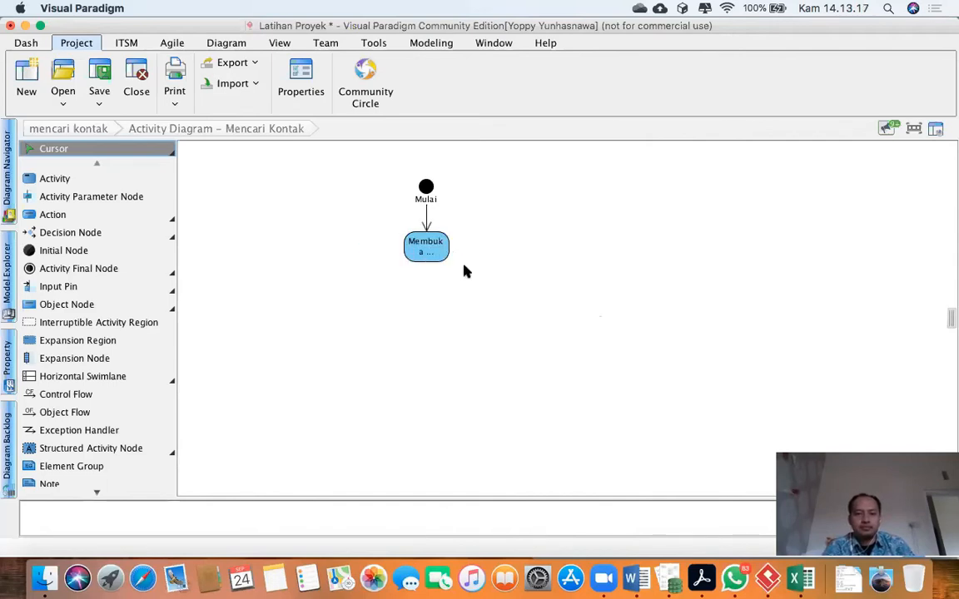
{"action": "left_click", "coordinate": [442, 263]}
{"action": "mouse_move", "coordinate": [450, 264]}
{"action": "left_mouse_down"}
{"action": "mouse_move", "coordinate": [471, 278]}
{"action": "mouse_move", "coordinate": [505, 269]}
{"action": "mouse_move", "coordinate": [447, 246]}
{"action": "mouse_move", "coordinate": [459, 248]}
{"action": "left_mouse_up"}
{"action": "left_click", "coordinate": [546, 240]}
{"action": "left_click", "coordinate": [616, 238]}
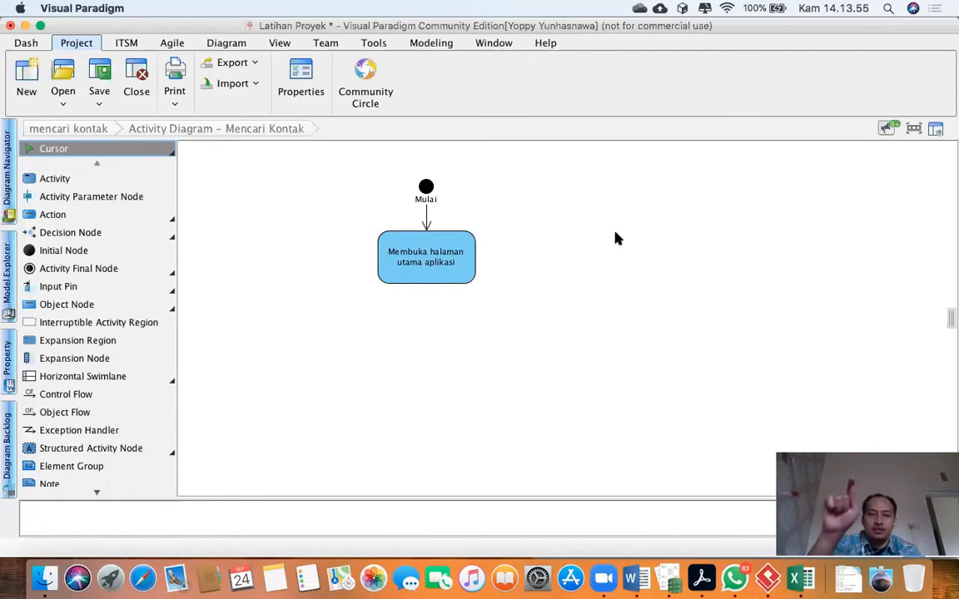
Add an Action named "Mengklik menu Cari Kontak" below "Membuka halaman utama aplikasi", linked from it by a Control Flow
{"action": "left_click", "coordinate": [472, 254]}
{"action": "left_click_drag", "start_coordinate": [472, 255], "coordinate": [488, 218]}
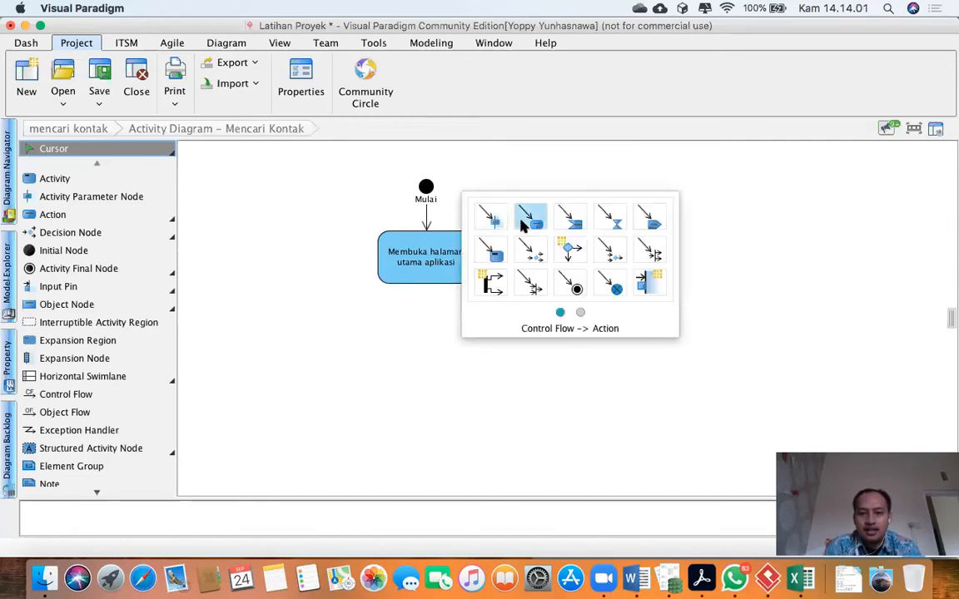
{"action": "left_click", "coordinate": [531, 217]}
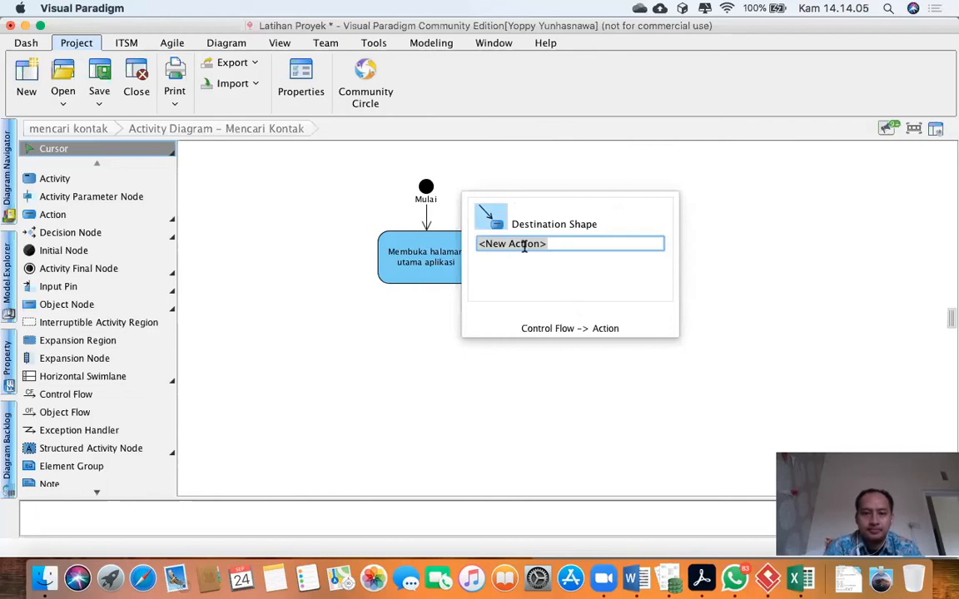
{"action": "key", "text": "Return"}
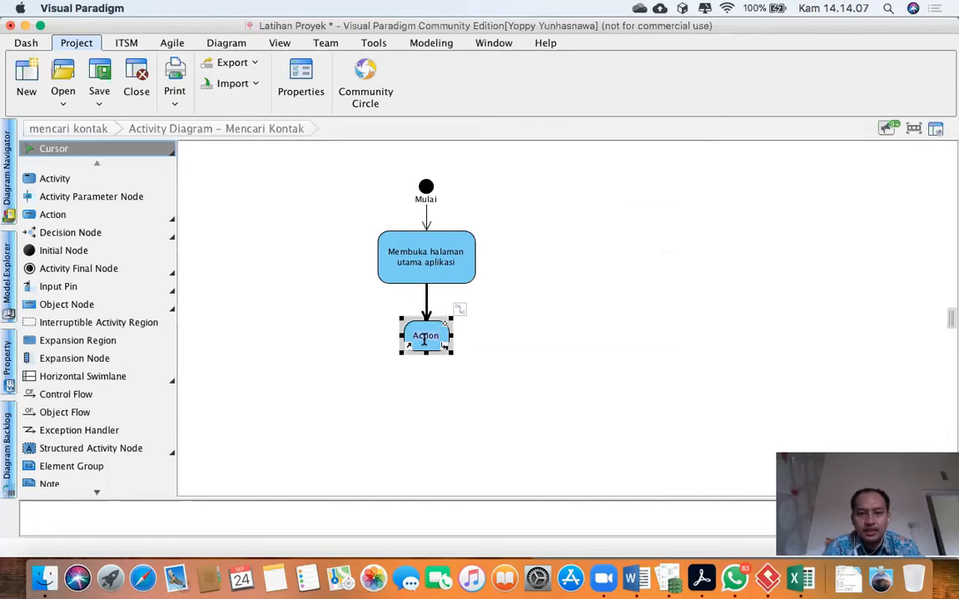
{"action": "type", "text": "Menca"}
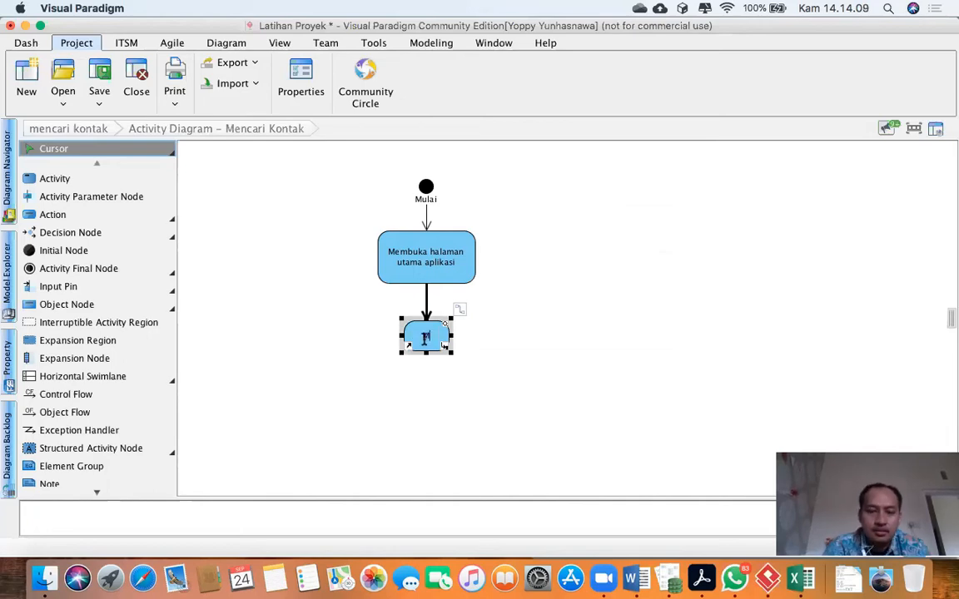
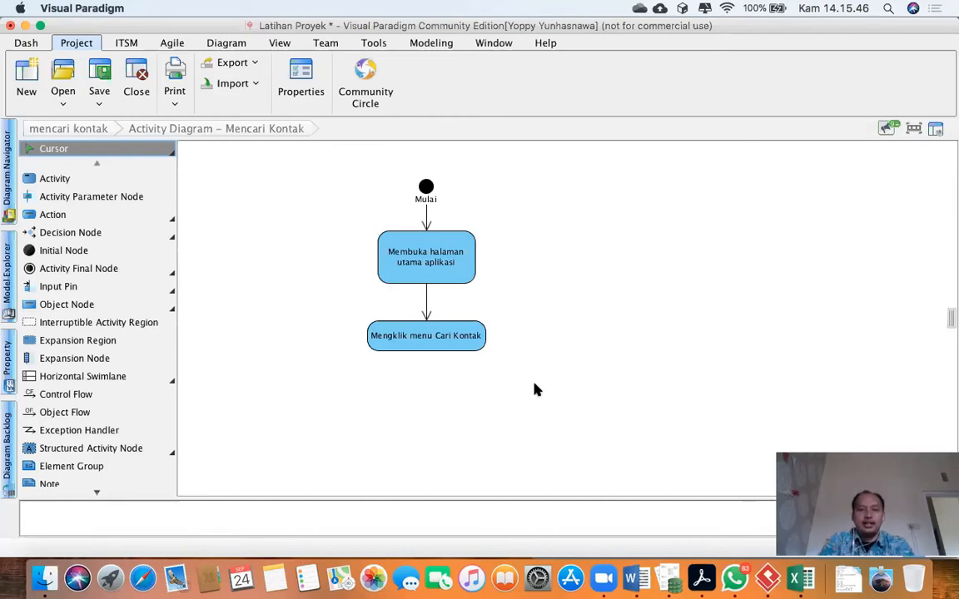
Add an Action named "Mengisikan nama kontak pada kolom pencarian" below "Mengklik menu Cari Kontak", linked from it by a Control Flow
{"action": "left_click", "coordinate": [475, 342]}
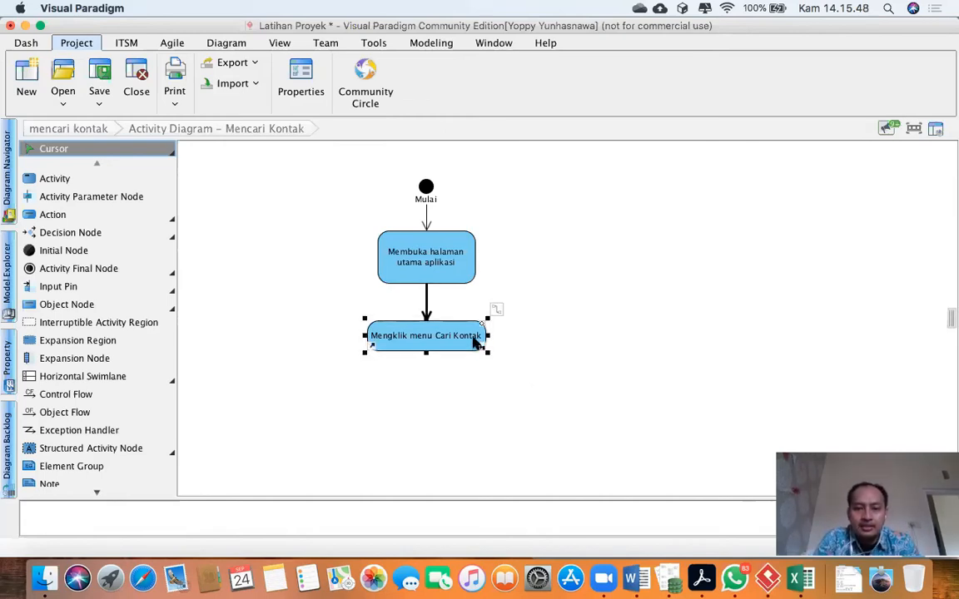
{"action": "left_click", "coordinate": [498, 315]}
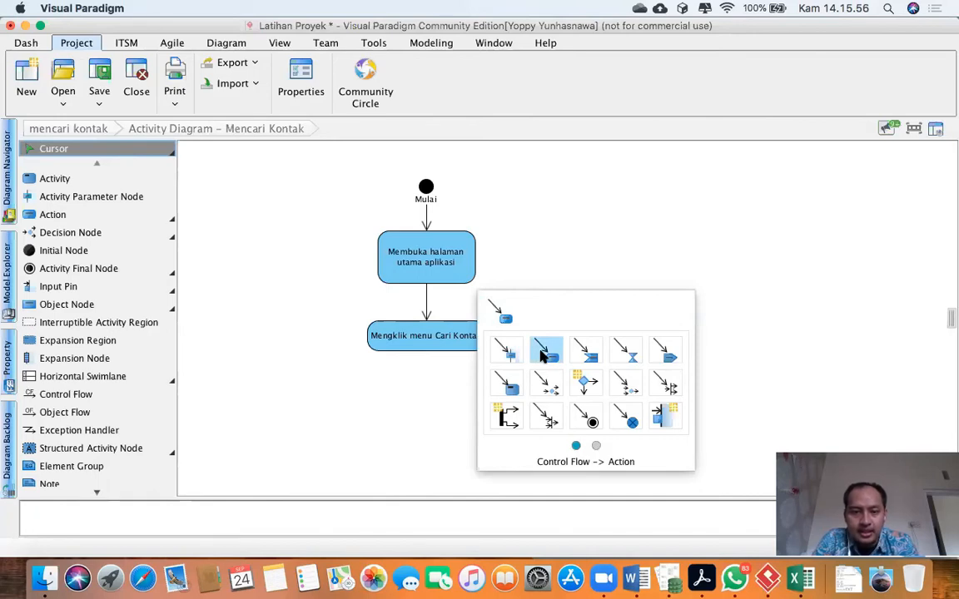
{"action": "left_click", "coordinate": [543, 353]}
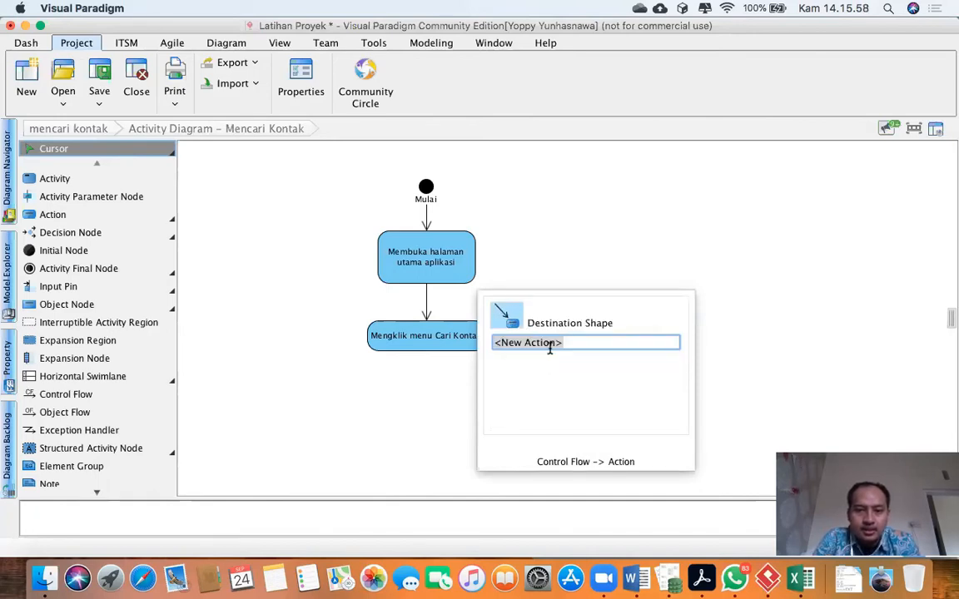
{"action": "key", "text": "Return"}
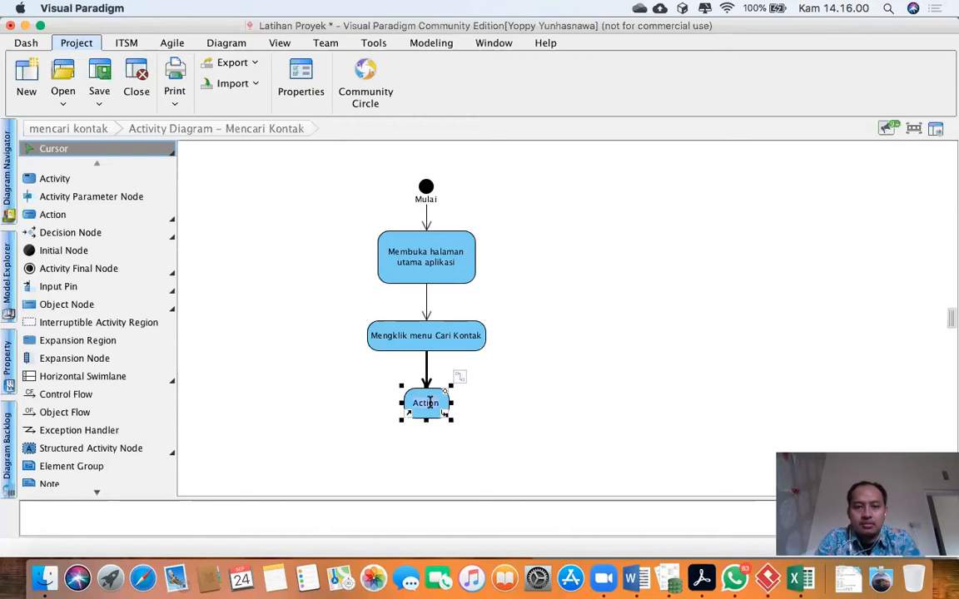
{"action": "type", "text": "Mengisi"}
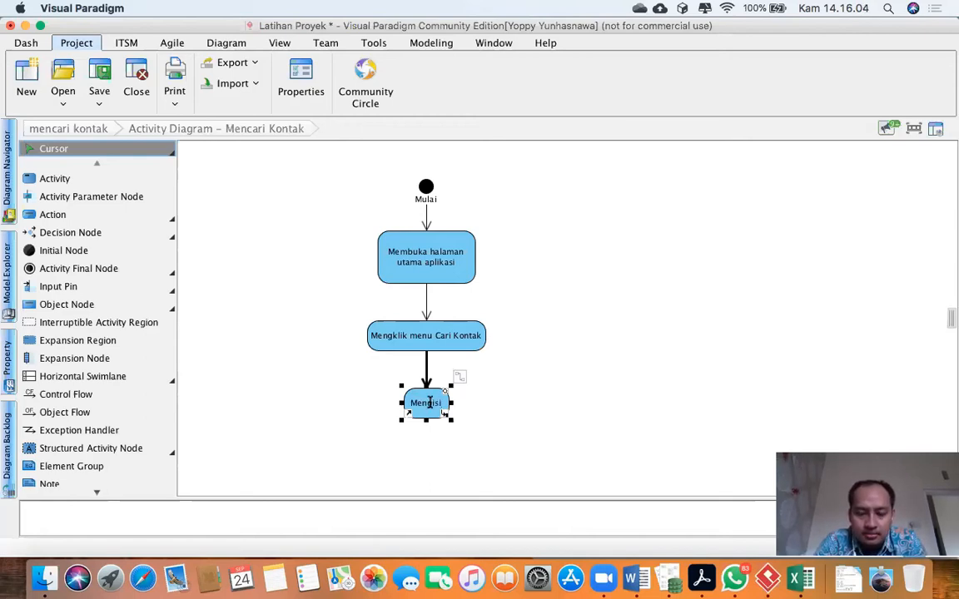
{"action": "type", "text": "kan nama"}
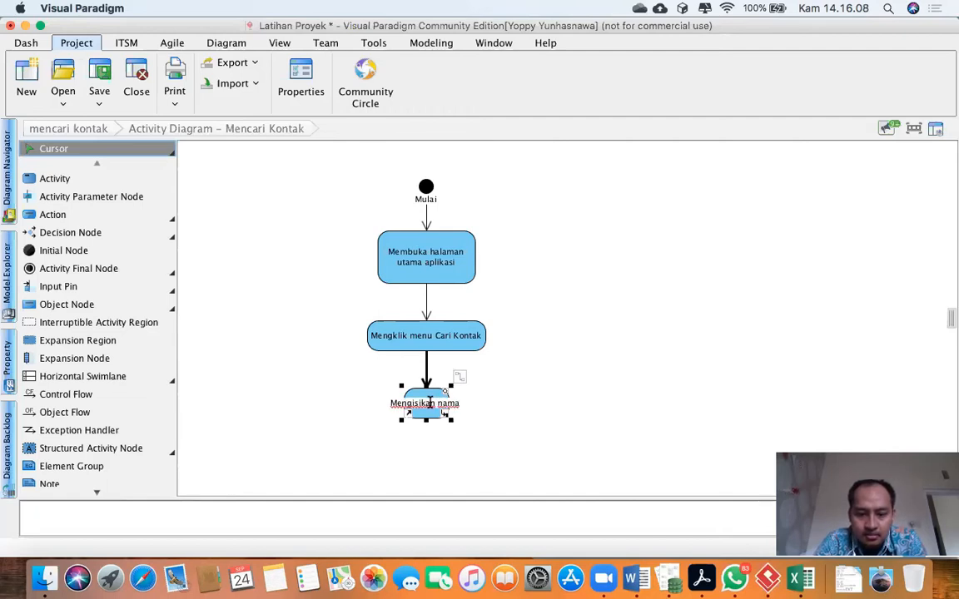
{"action": "type", "text": " kontak pada"}
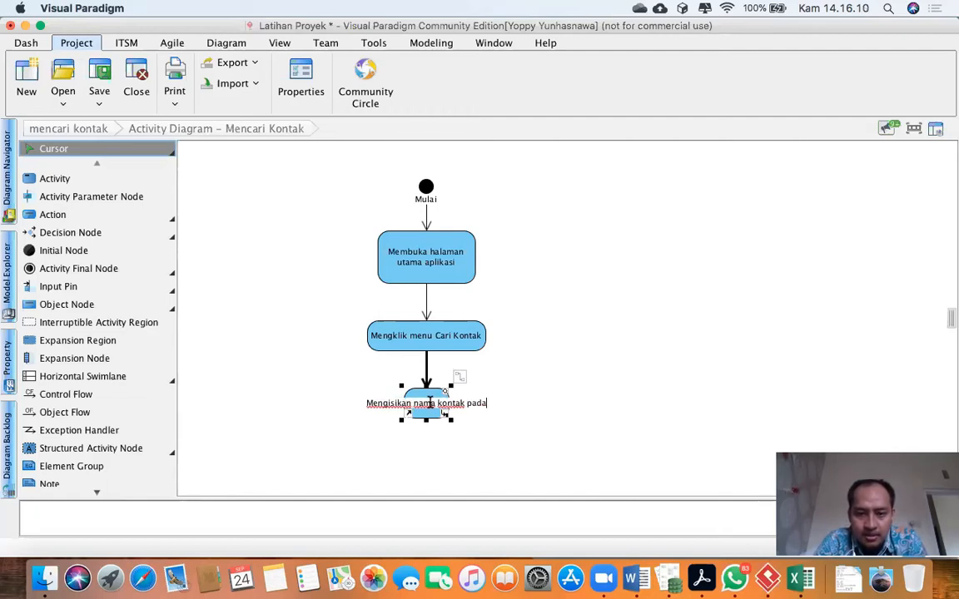
{"action": "type", "text": " kolo"}
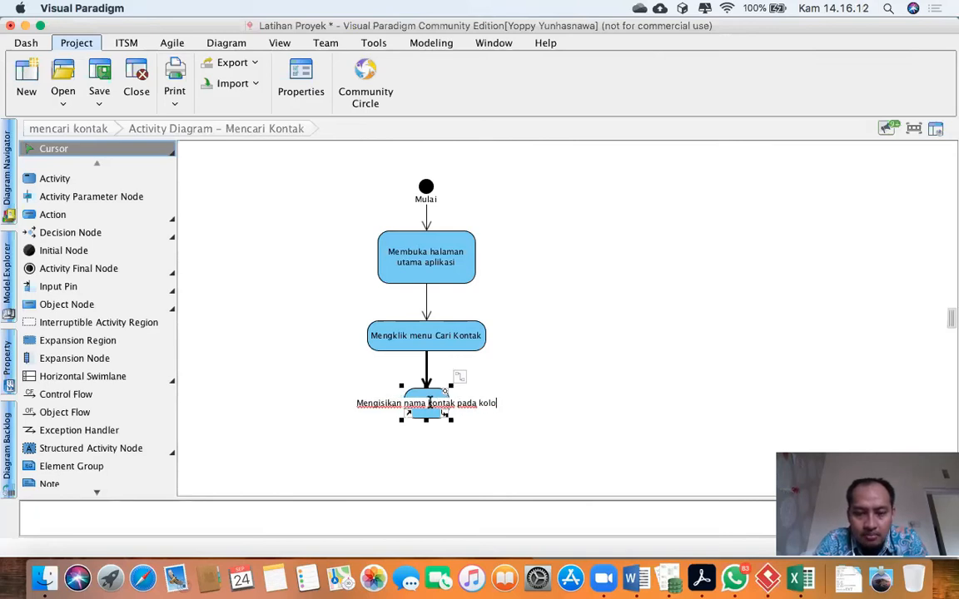
{"action": "type", "text": "m pencarian"}
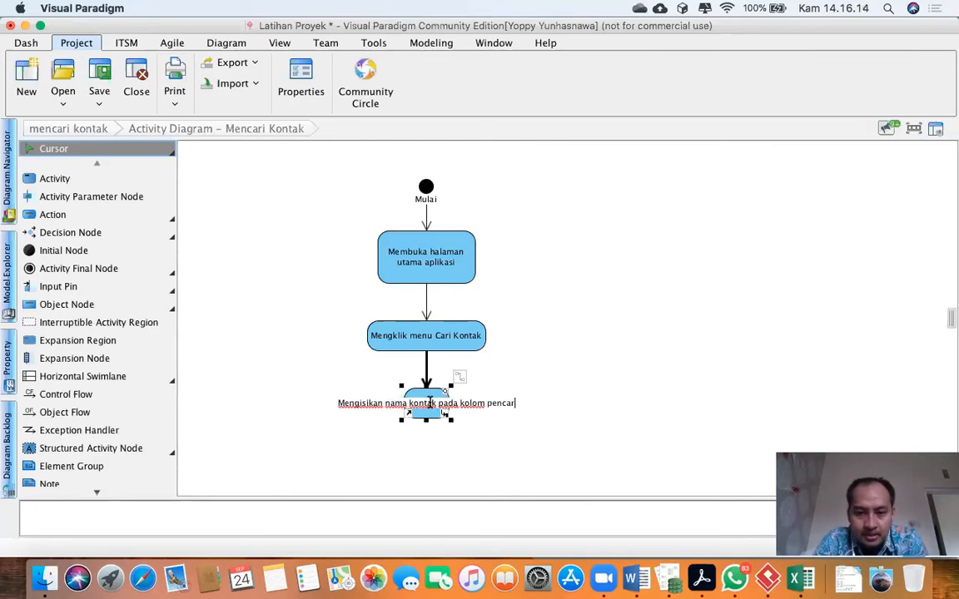
{"action": "key", "text": "Return"}
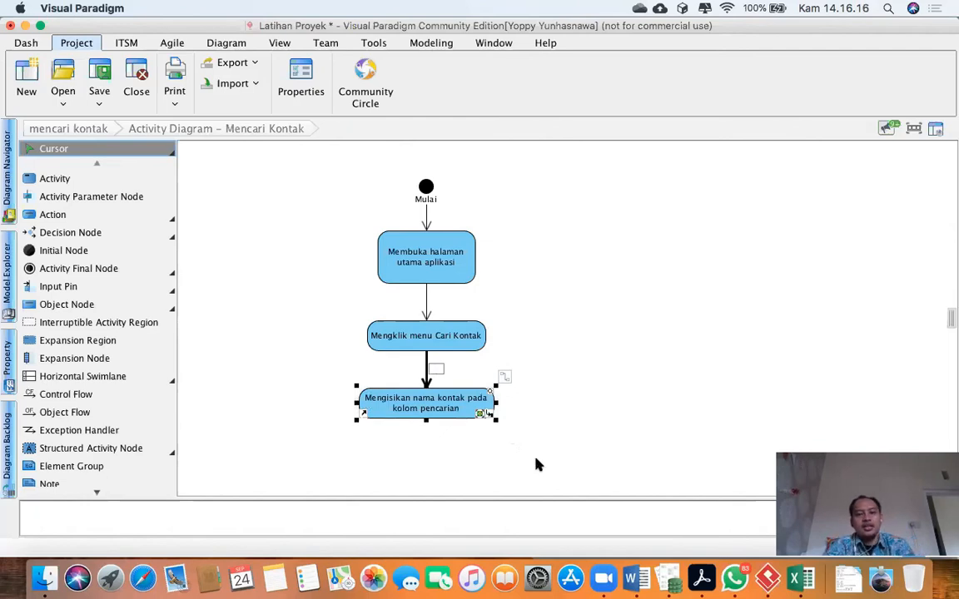
{"action": "left_click", "coordinate": [533, 441]}
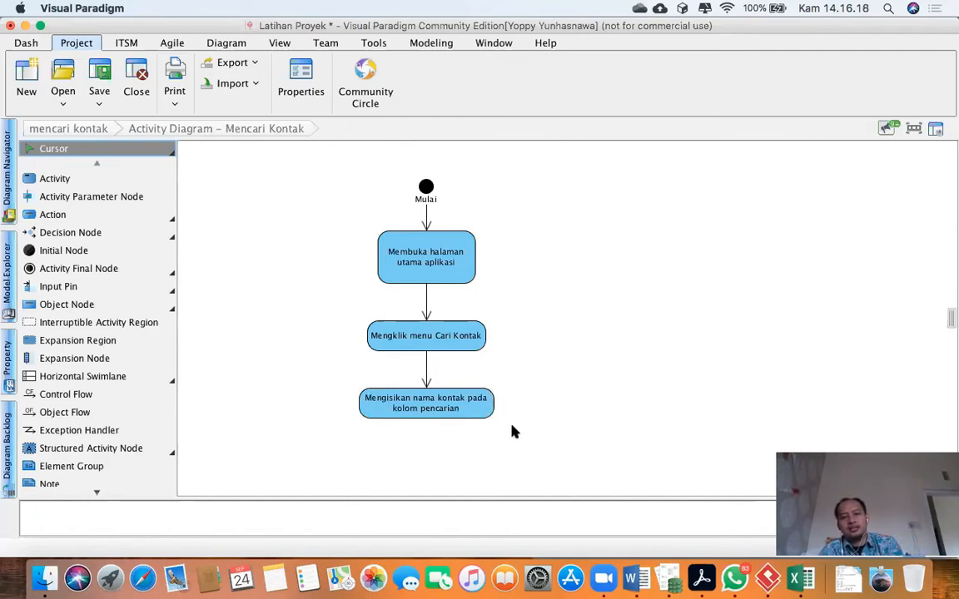
Replace the word "kolom" with "textbox" in the name of the lowest Action
{"action": "left_click", "coordinate": [439, 412]}
{"action": "double_click", "coordinate": [409, 405]}
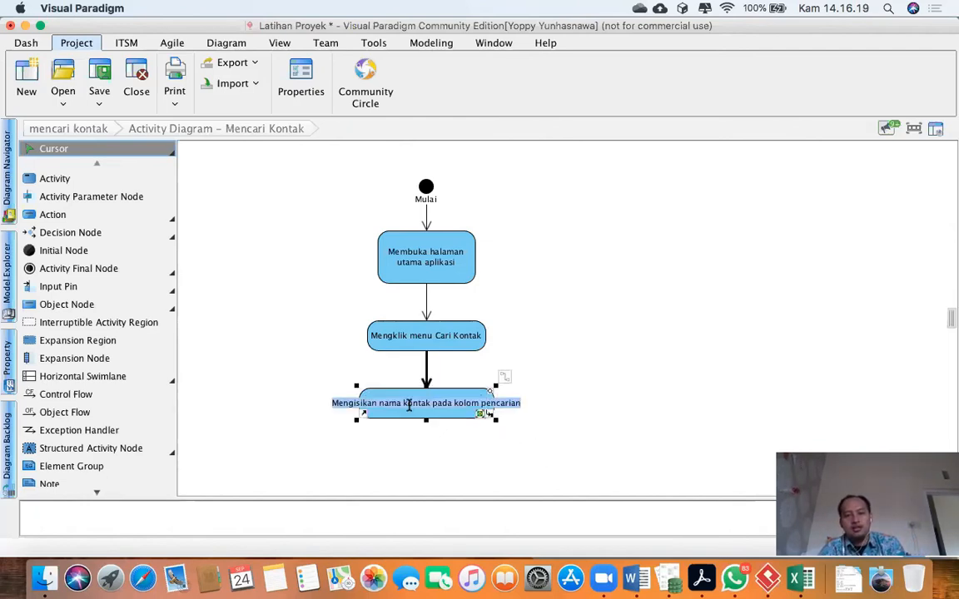
{"action": "left_click", "coordinate": [464, 403]}
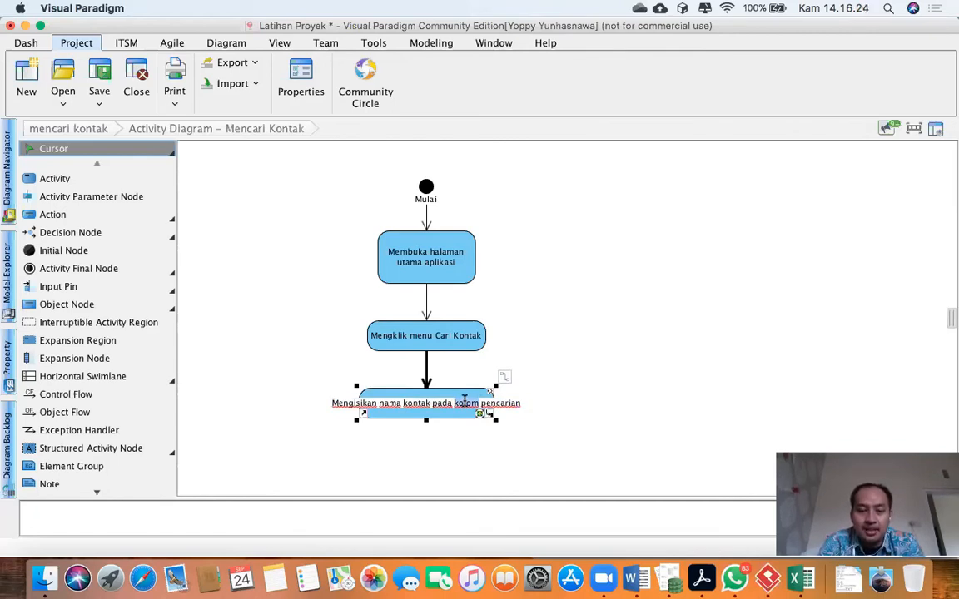
{"action": "type", "text": "k"}
{"action": "key", "text": "BackSpace"}
{"action": "type", "text": "textbo"}
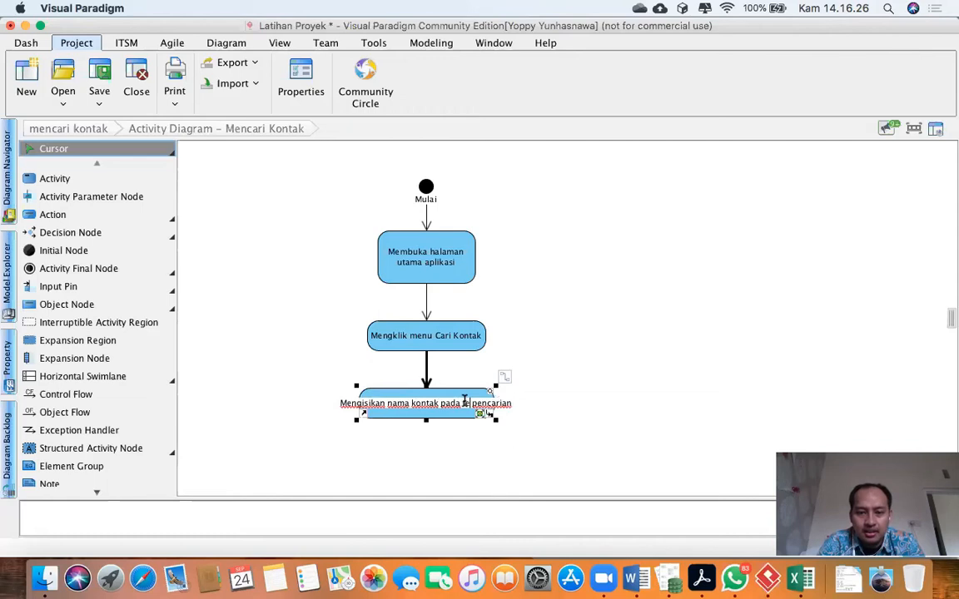
{"action": "type", "text": "x"}
{"action": "left_click", "coordinate": [583, 408]}
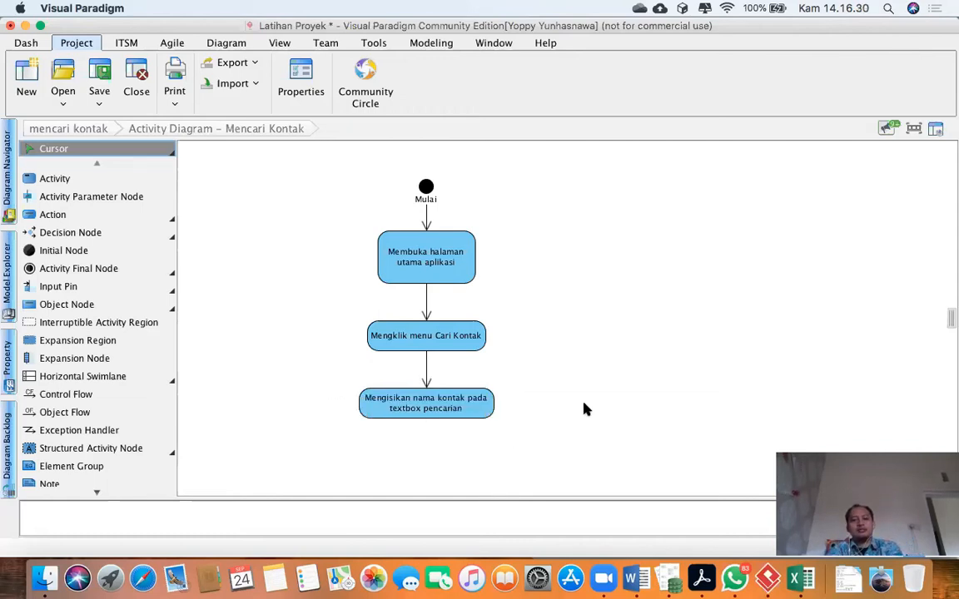
Add an unnamed Action below "Mengisikan nama kontak pada textbox pencarian", linked from it by a Control Flow
{"action": "left_click", "coordinate": [482, 406]}
{"action": "left_click", "coordinate": [501, 377]}
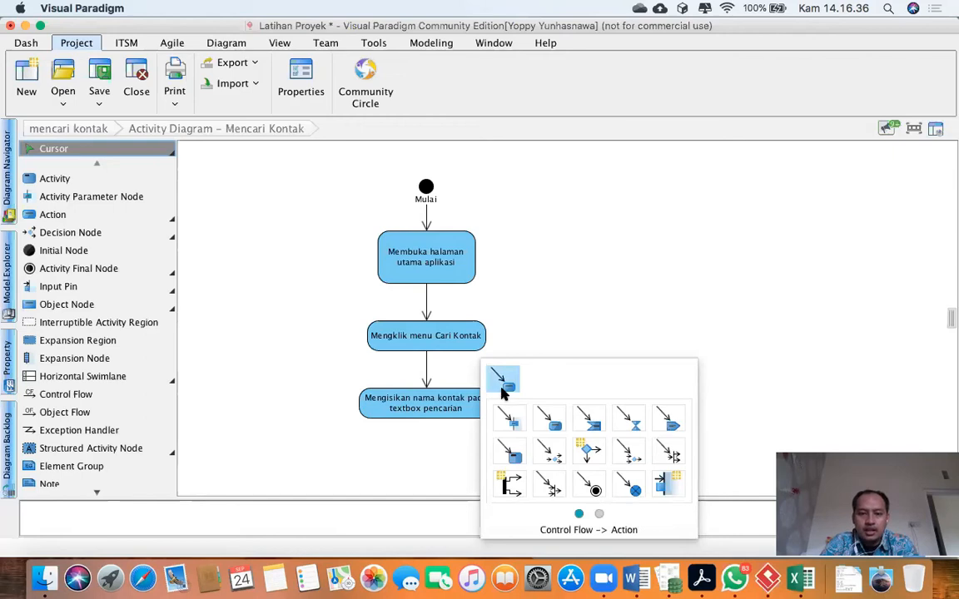
{"action": "left_click", "coordinate": [504, 384]}
{"action": "left_click", "coordinate": [533, 416]}
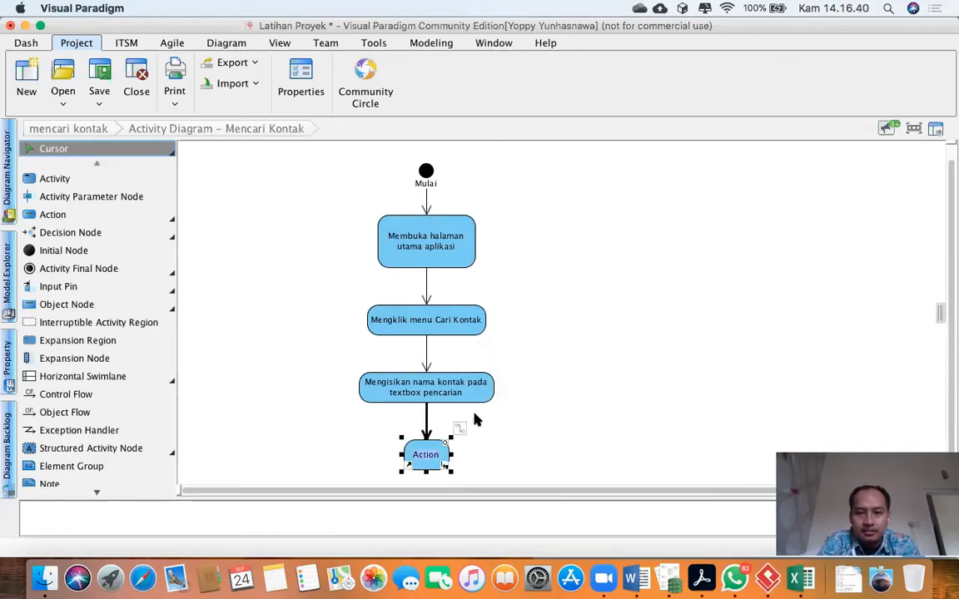
Name the unnamed Action below "Mengisikan nama kontak pada textbox pencarian" as "Klik button Search.."
{"action": "double_click", "coordinate": [426, 454]}
{"action": "type", "text": "Klik Button"}
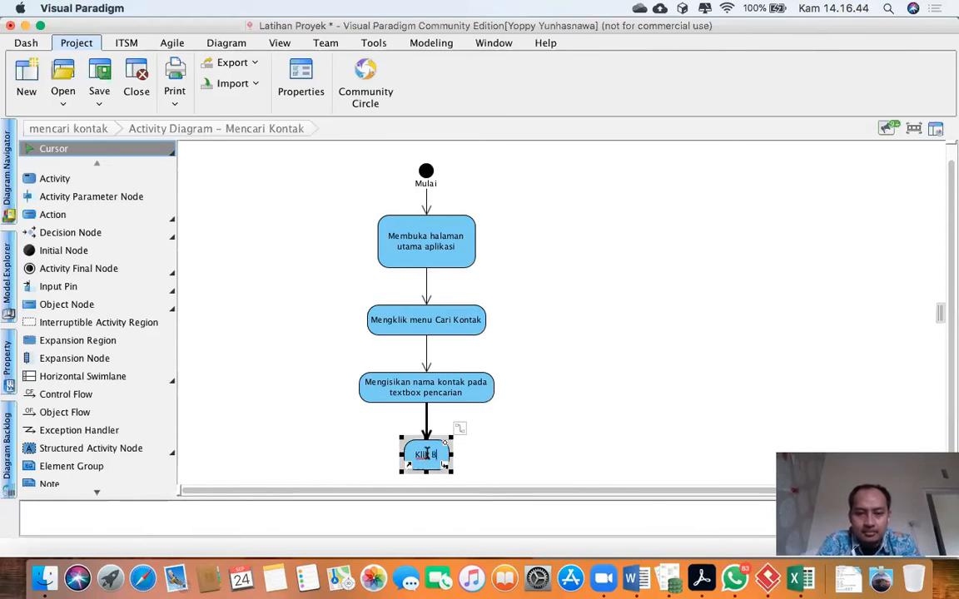
{"action": "key", "text": "BackSpace"}
{"action": "key", "text": "BackSpace"}
{"action": "key", "text": "BackSpace"}
{"action": "key", "text": "BackSpace"}
{"action": "key", "text": "BackSpace"}
{"action": "key", "text": "BackSpace"}
{"action": "key", "text": "BackSpace"}
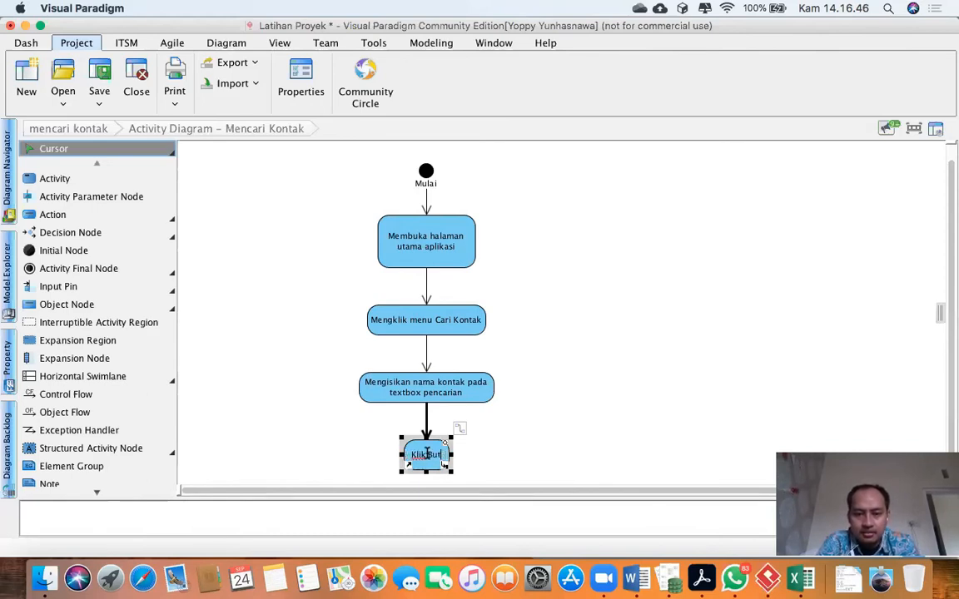
{"action": "type", "text": "button Cari"}
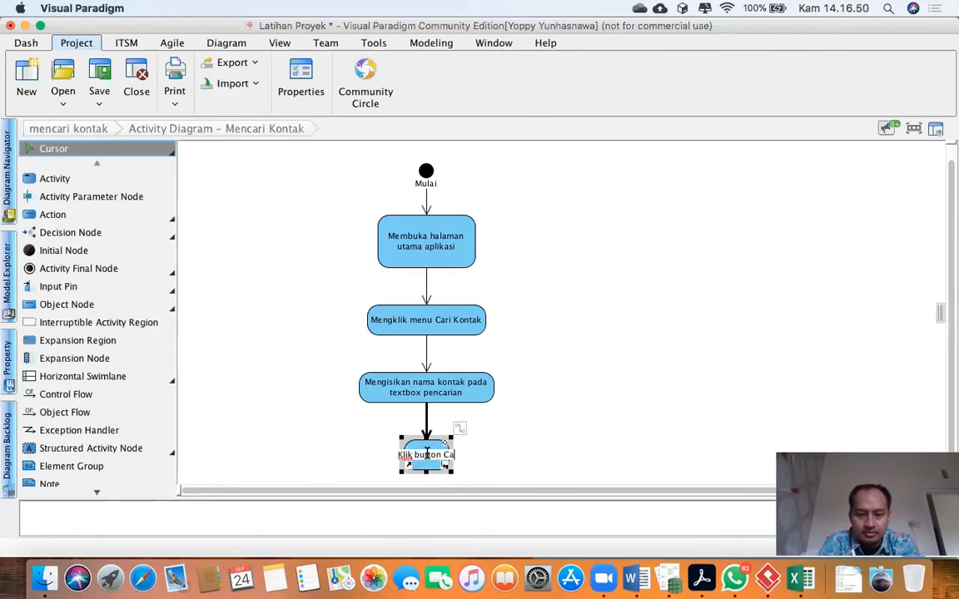
{"action": "key", "text": "BackSpace"}
{"action": "key", "text": "BackSpace"}
{"action": "key", "text": "BackSpace"}
{"action": "key", "text": "BackSpace"}
{"action": "type", "text": "Search"}
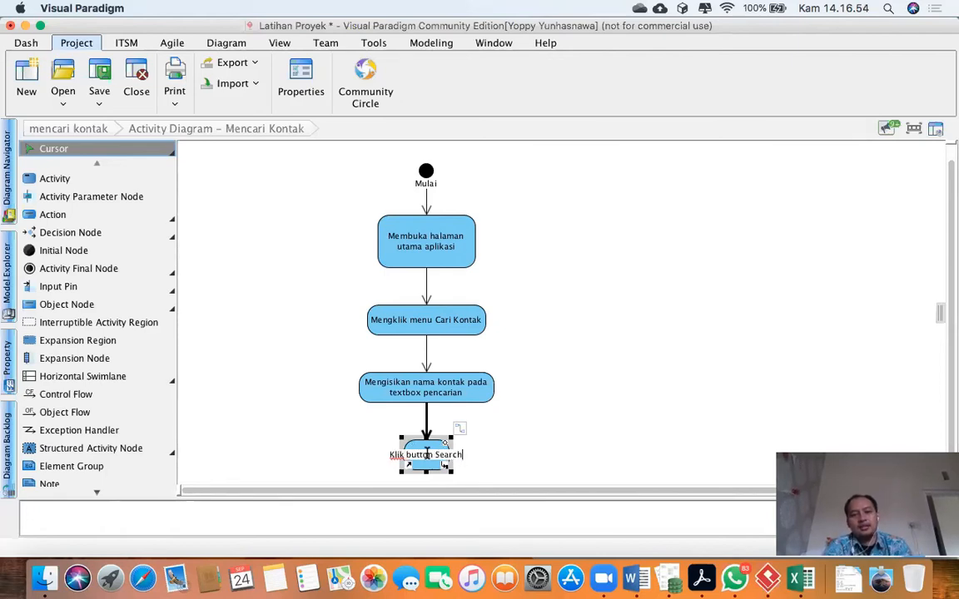
{"action": "type", "text": ".."}
{"action": "left_click", "coordinate": [555, 447]}
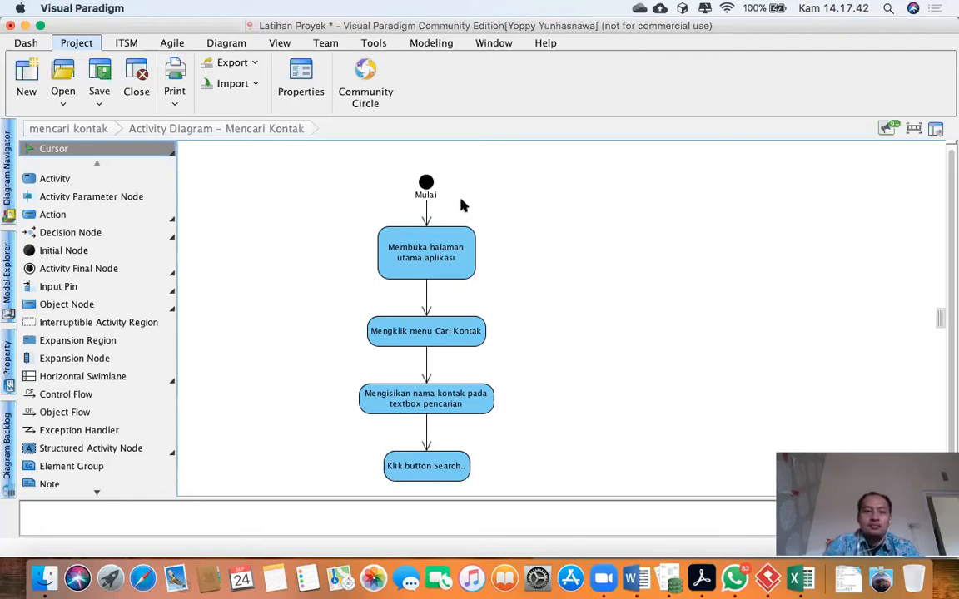
{"action": "left_click", "coordinate": [438, 463]}
{"action": "left_click", "coordinate": [480, 440]}
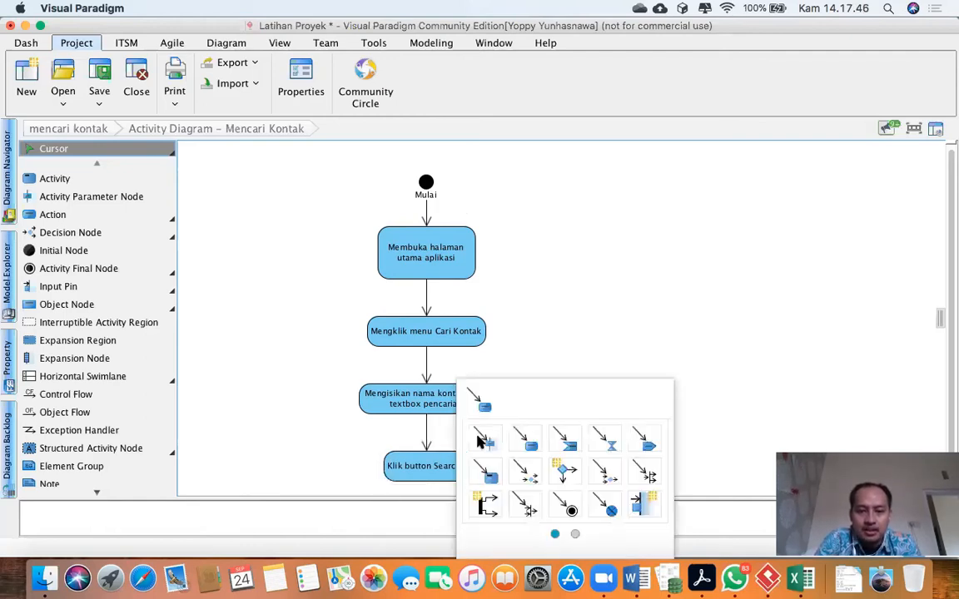
{"action": "left_click", "coordinate": [481, 403]}
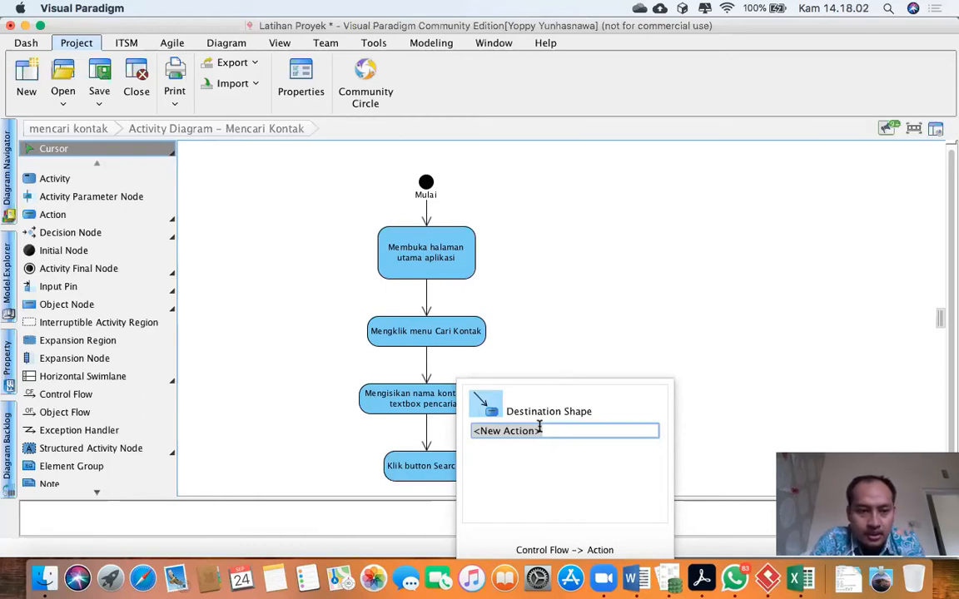
{"action": "left_click", "coordinate": [524, 357]}
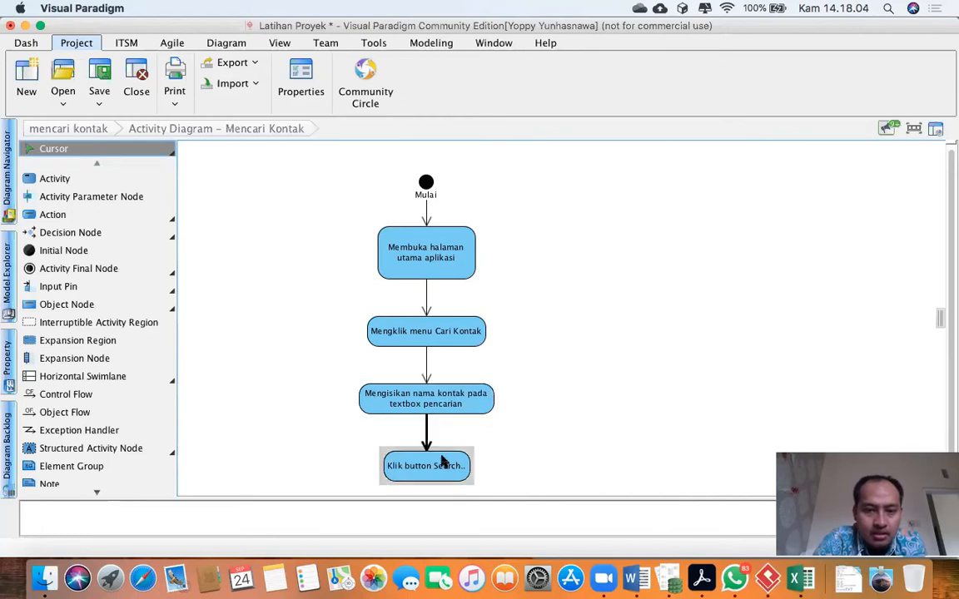
Add a Decision Node named "Hasil Pencarian" below "Klik button Search..", linked from it by a Control Flow
{"action": "left_click", "coordinate": [482, 440]}
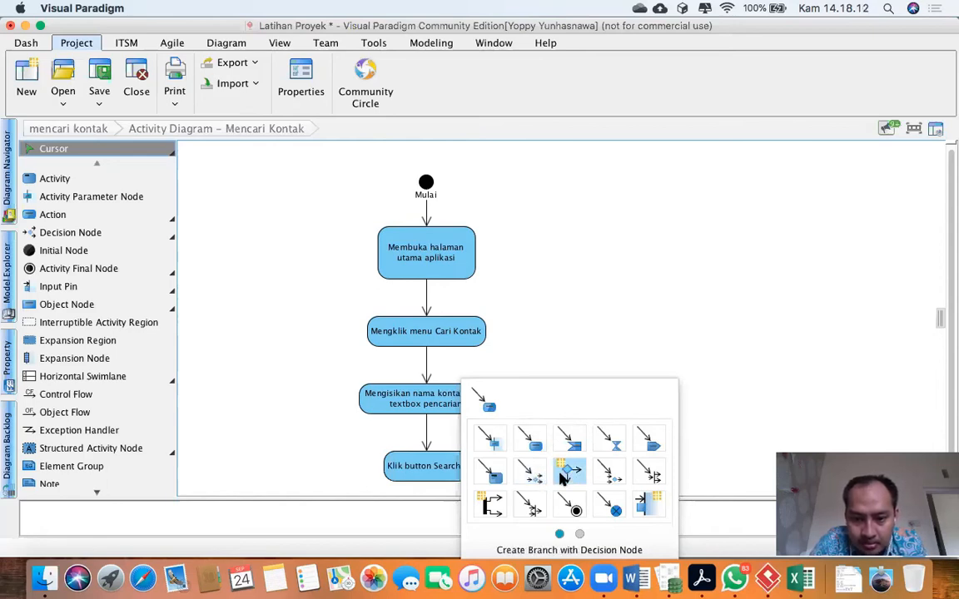
{"action": "left_click", "coordinate": [533, 474]}
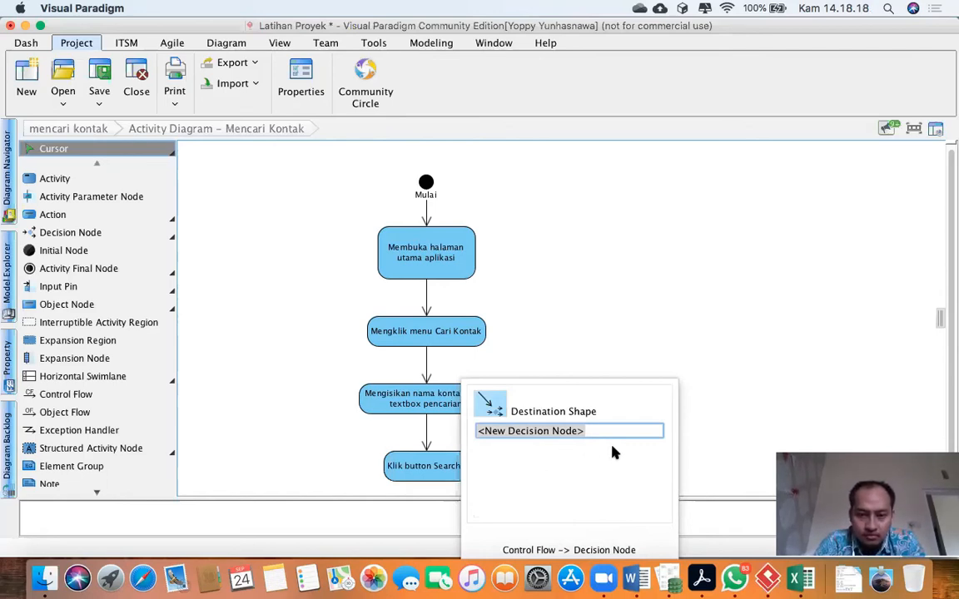
{"action": "key", "text": "Return"}
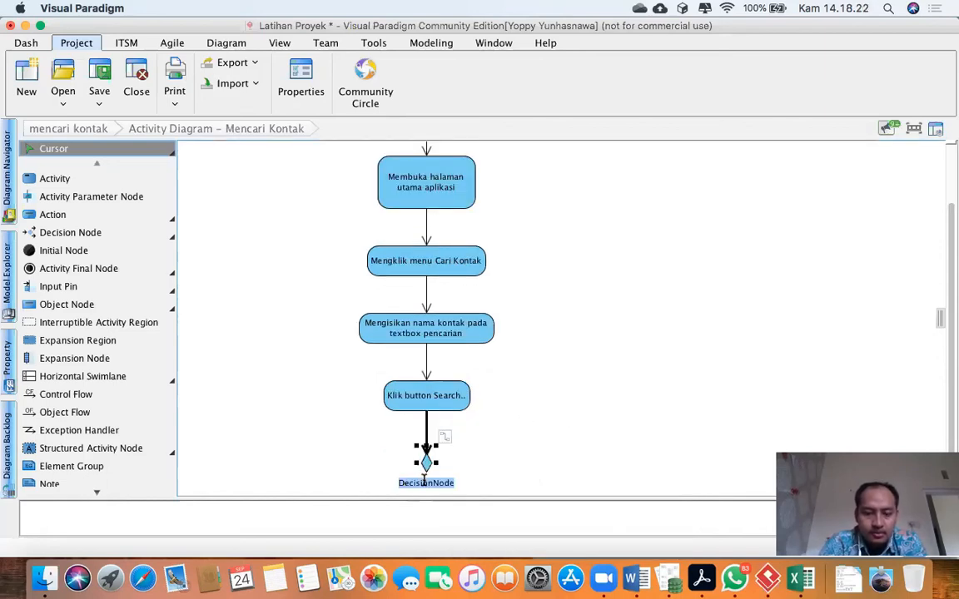
{"action": "type", "text": "Hasil Pencarian"}
{"action": "key", "text": "Return"}
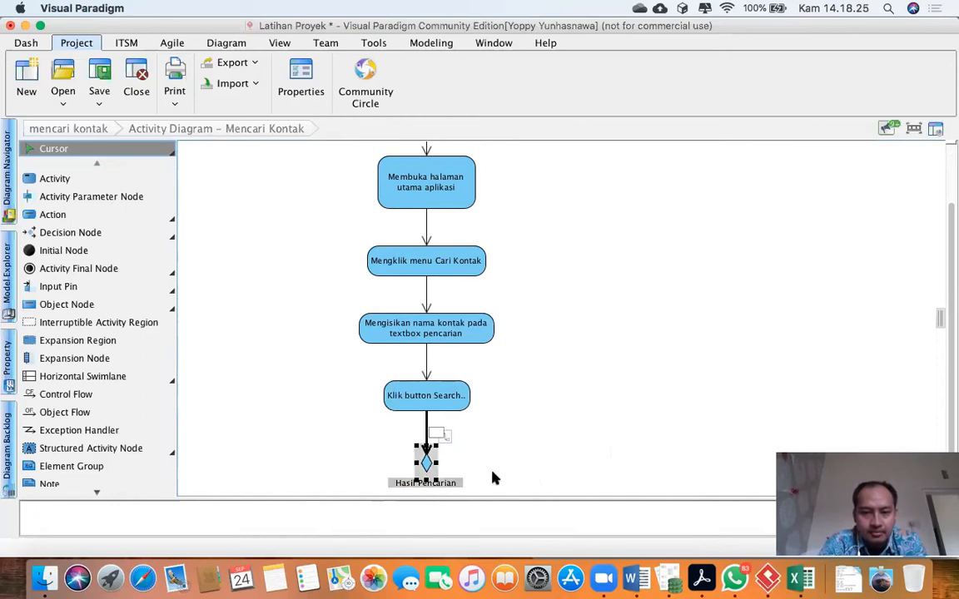
Add an Action named "Mengklik baris nama yang diinginkan" below the "Hasil Pencarian" Decision Node, linked from it by a Control Flow
{"action": "scroll", "coordinate": [471, 464], "scroll_direction": "down", "scroll_amount": 1}
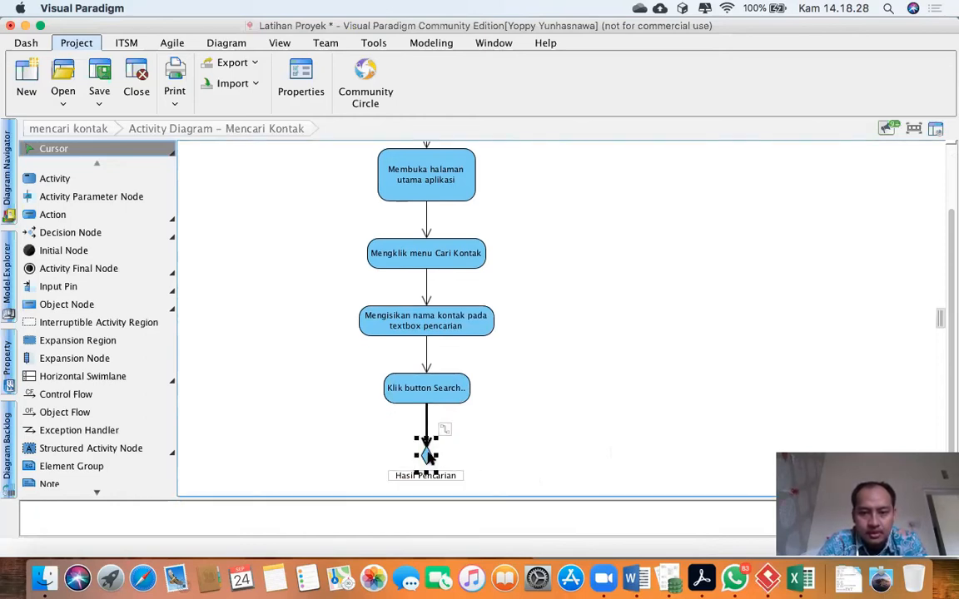
{"action": "mouse_move", "coordinate": [442, 430]}
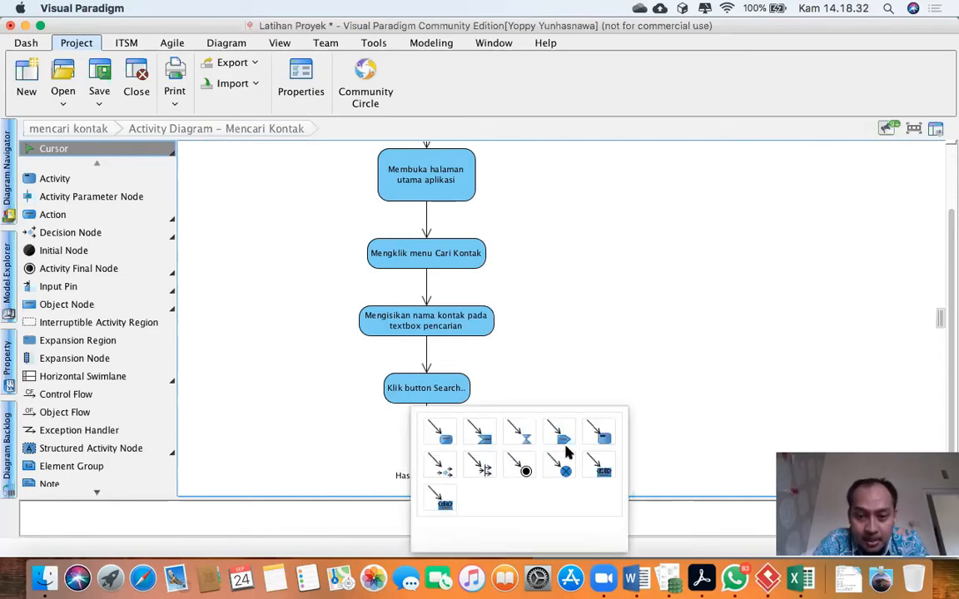
{"action": "left_click", "coordinate": [440, 433]}
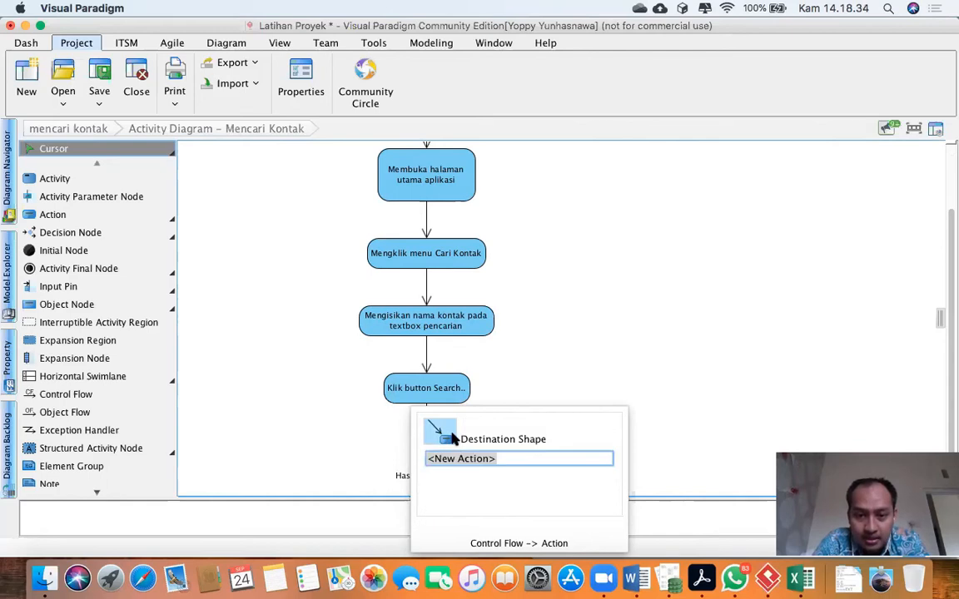
{"action": "key", "text": "Return"}
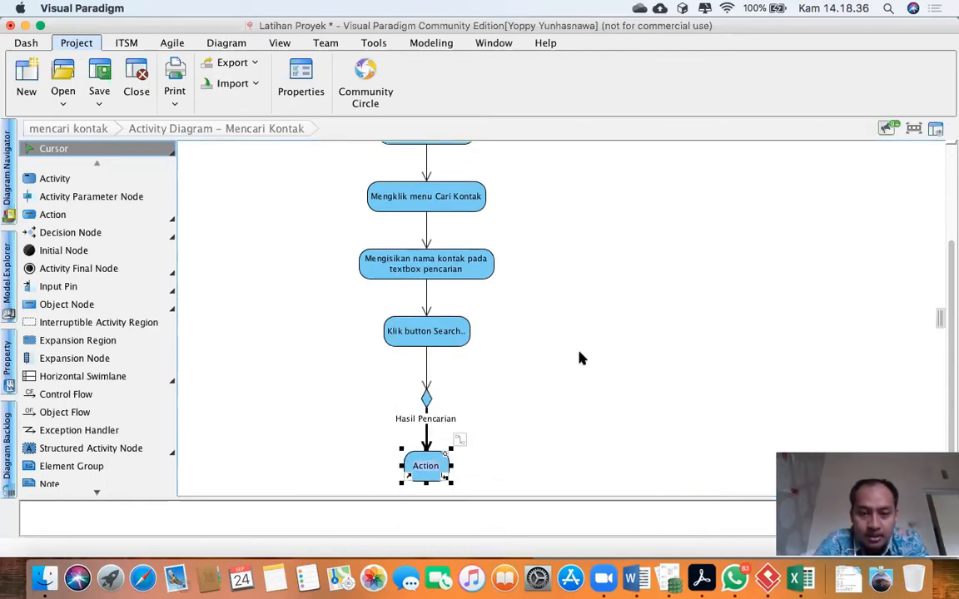
{"action": "double_click", "coordinate": [427, 463]}
{"action": "type", "text": "Menampilkan"}
{"action": "key", "text": "BackSpace"}
{"action": "key", "text": "BackSpace"}
{"action": "key", "text": "BackSpace"}
{"action": "key", "text": "BackSpace"}
{"action": "key", "text": "BackSpace"}
{"action": "key", "text": "BackSpace"}
{"action": "key", "text": "BackSpace"}
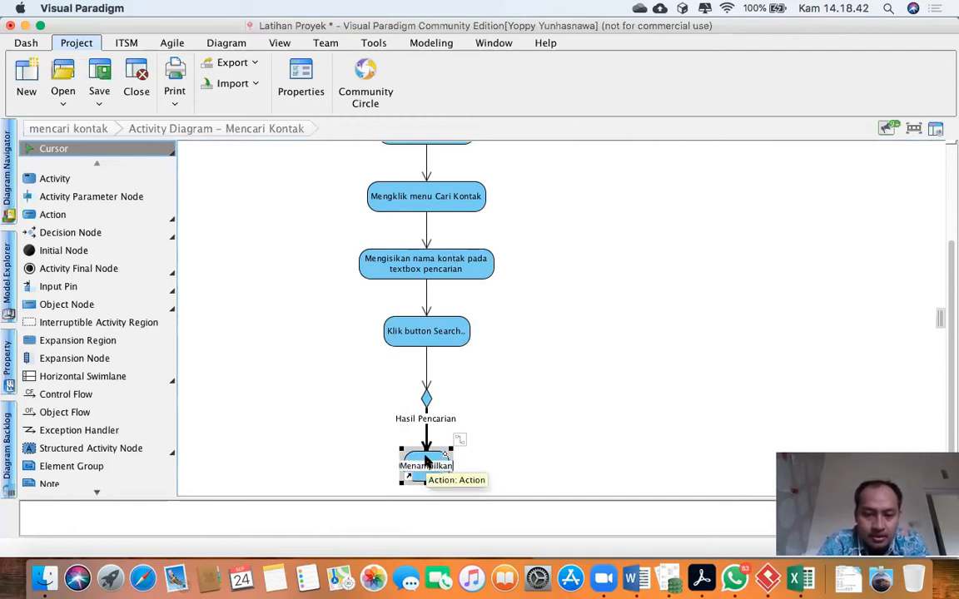
{"action": "key", "text": "BackSpace"}
{"action": "type", "text": "gklik"}
{"action": "type", "text": " kon"}
{"action": "key", "text": "BackSpace"}
{"action": "key", "text": "BackSpace"}
{"action": "key", "text": "BackSpace"}
{"action": "type", "text": "nbar"}
{"action": "key", "text": "BackSpace"}
{"action": "key", "text": "BackSpace"}
{"action": "type", "text": "ris nama yang diinginkan"}
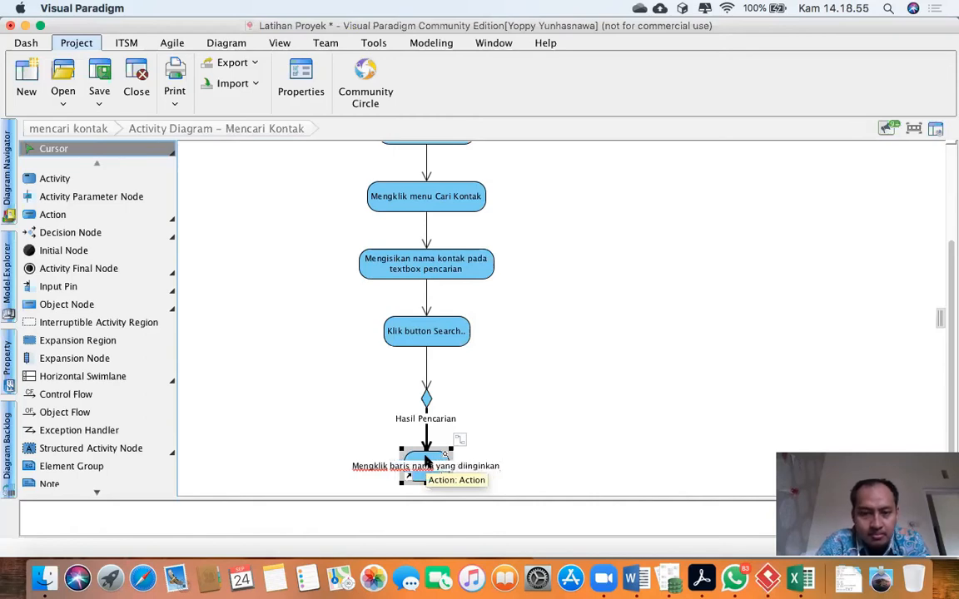
{"action": "key", "text": "Return"}
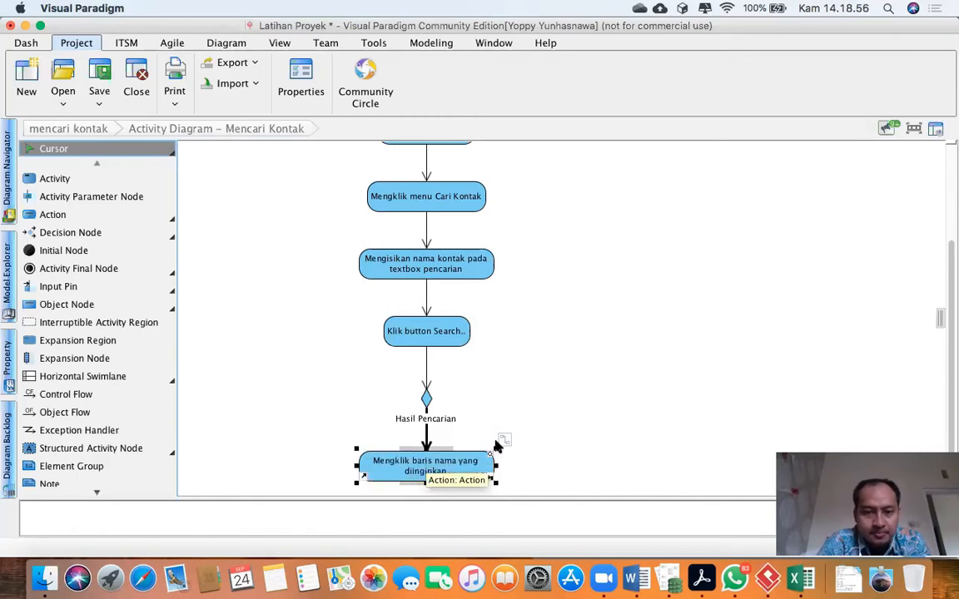
{"action": "left_click", "coordinate": [563, 455]}
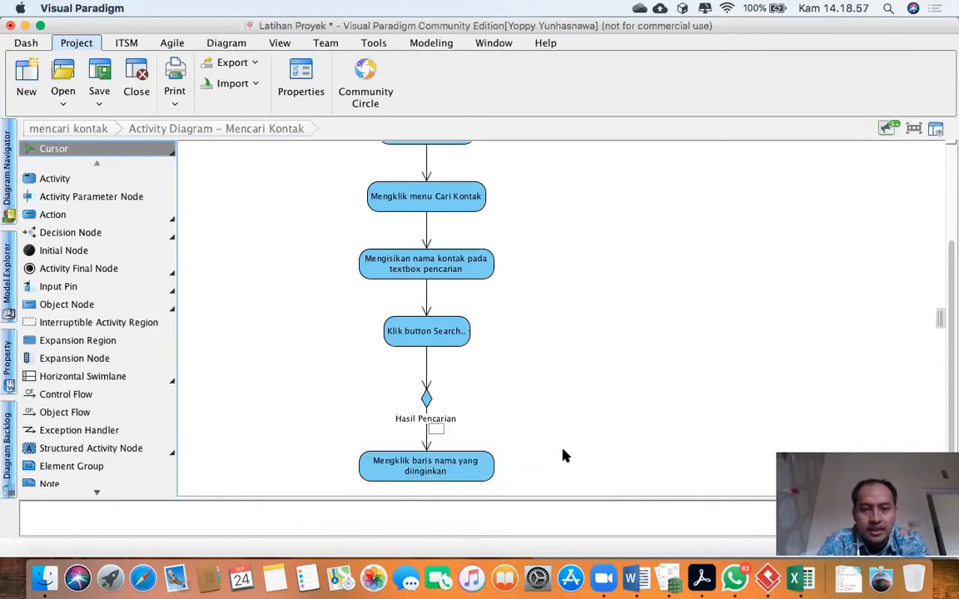
Replace "nama" with "hasil pencarian" in the lowest Action's name and move that Action to the right of the "Hasil Pencarian" Decision Node
{"action": "double_click", "coordinate": [442, 462]}
{"action": "double_click", "coordinate": [422, 466]}
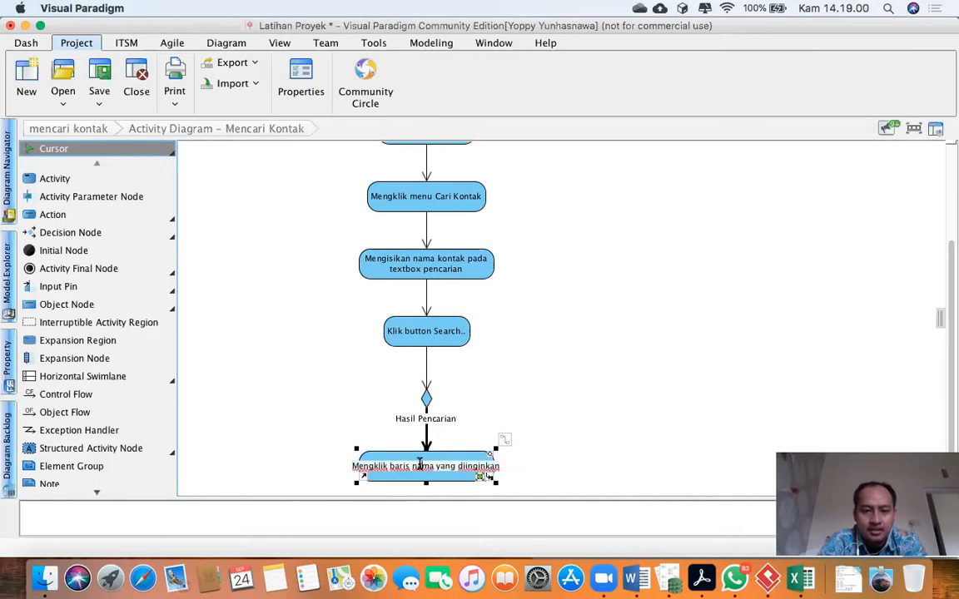
{"action": "type", "text": "hasil"}
{"action": "type", "text": " pencarian"}
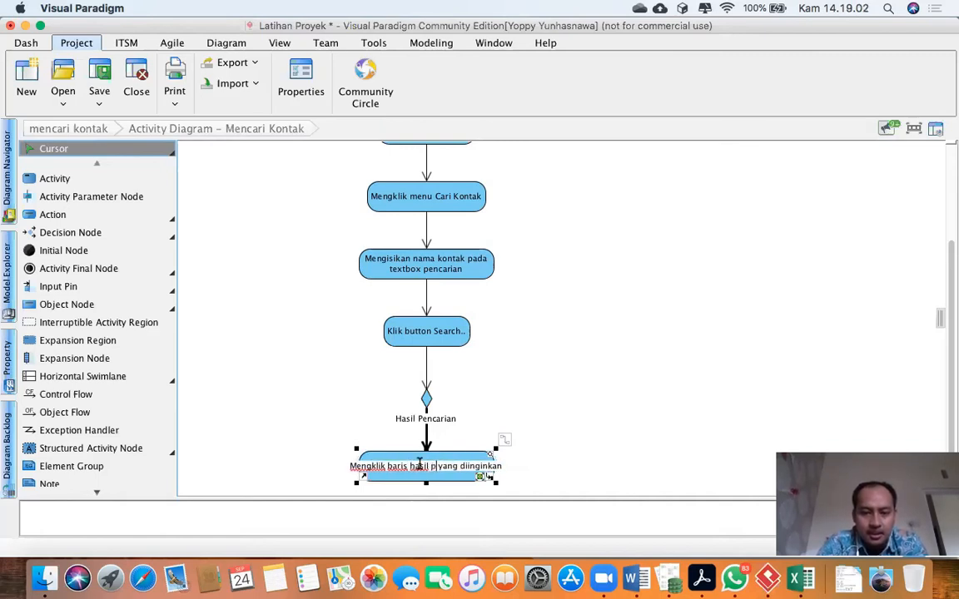
{"action": "left_click", "coordinate": [551, 455]}
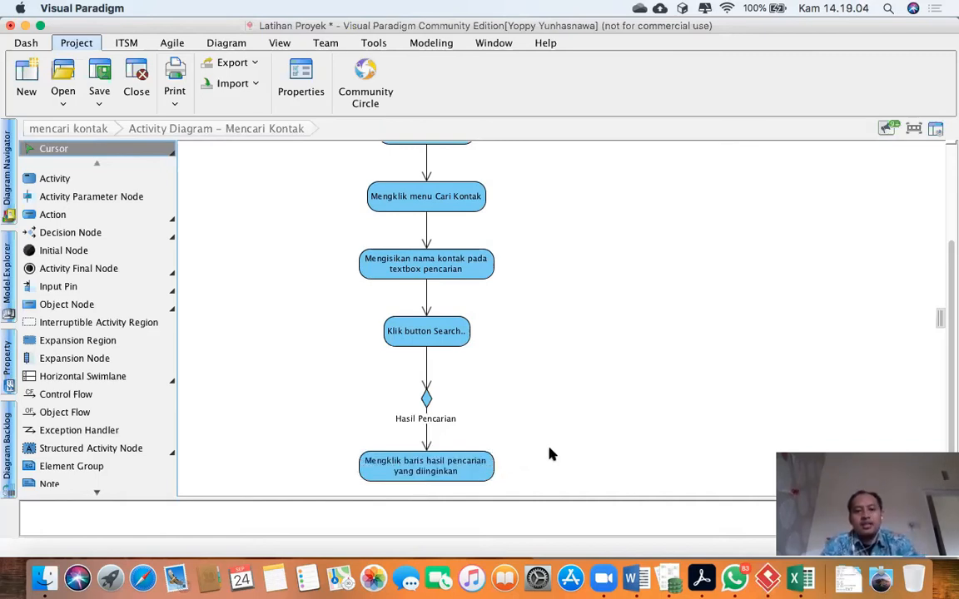
{"action": "left_click_drag", "start_coordinate": [485, 456], "coordinate": [730, 388]}
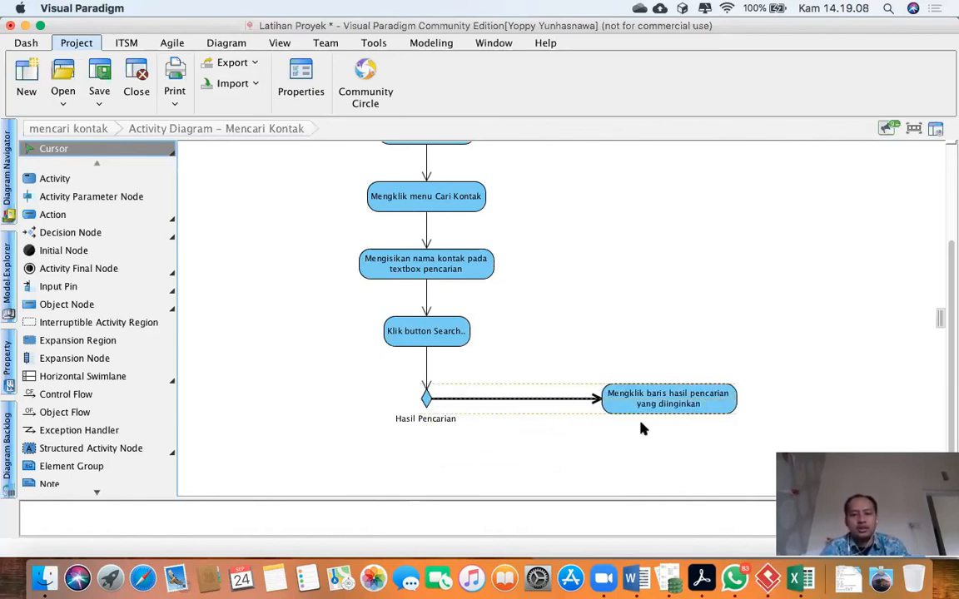
{"action": "left_click", "coordinate": [641, 431]}
Name the Control Flow from "Hasil Pencarian" to "Mengklik baris hasil pencarian yang diinginkan" as "Pencarian ada hasilnya"
{"action": "left_click", "coordinate": [523, 399]}
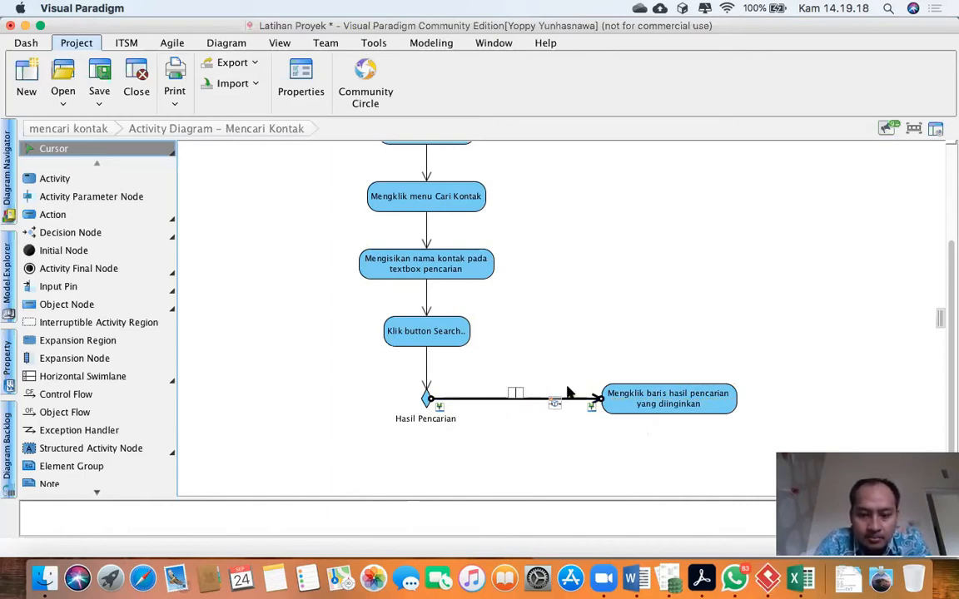
{"action": "type", "text": "Pencar"}
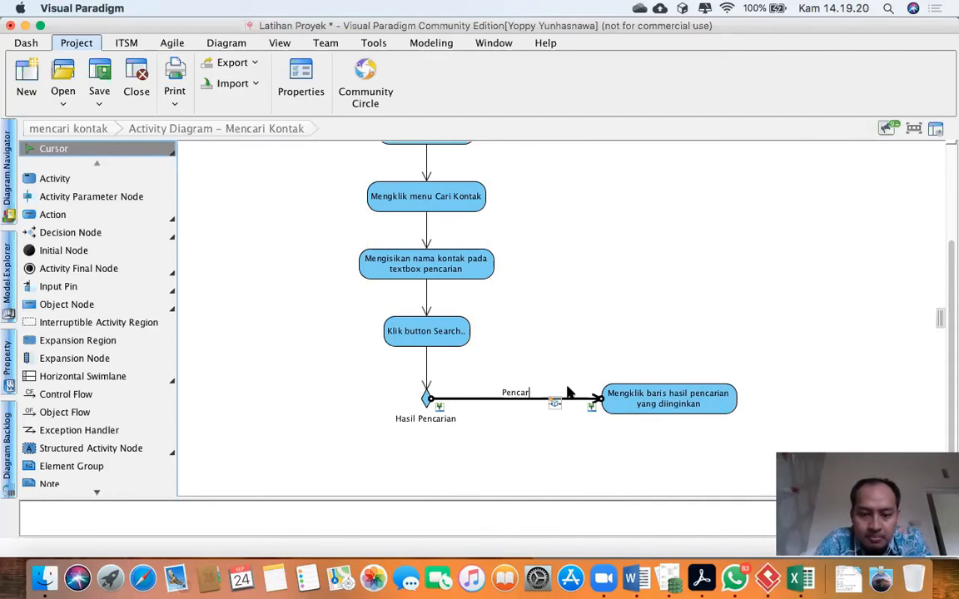
{"action": "key", "text": "BackSpace"}
{"action": "type", "text": "rian "}
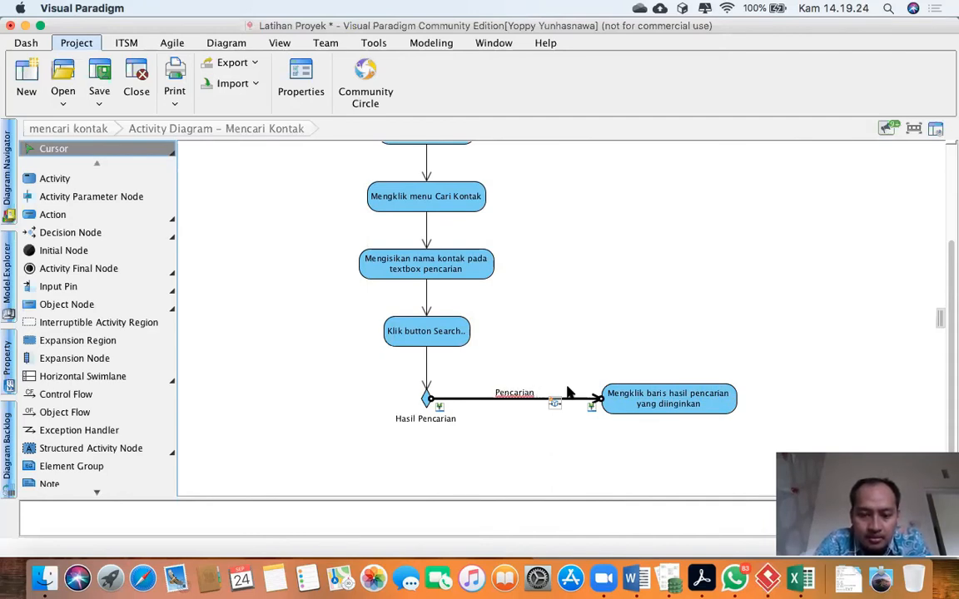
{"action": "type", "text": "ada hasilnya"}
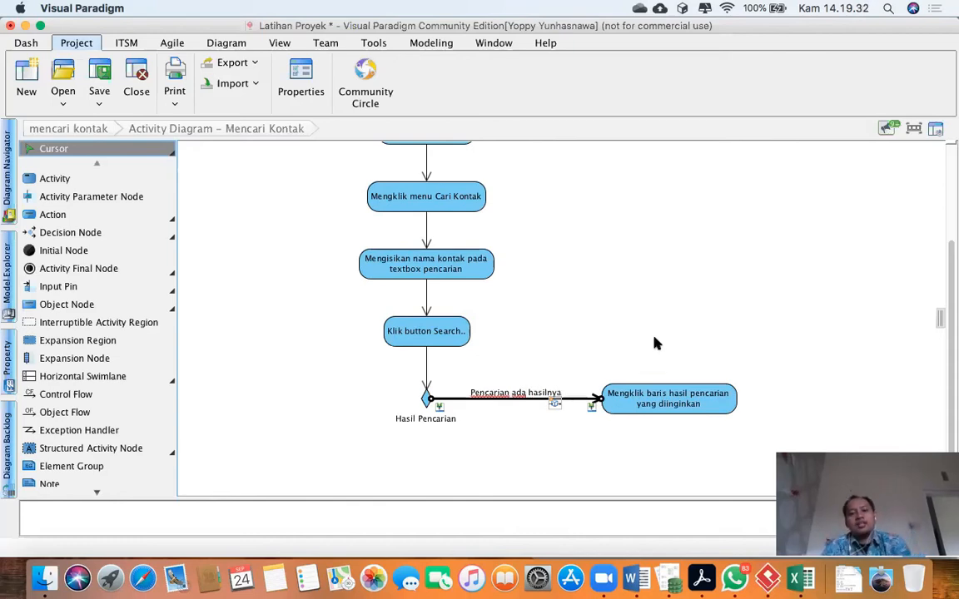
{"action": "left_click", "coordinate": [655, 343]}
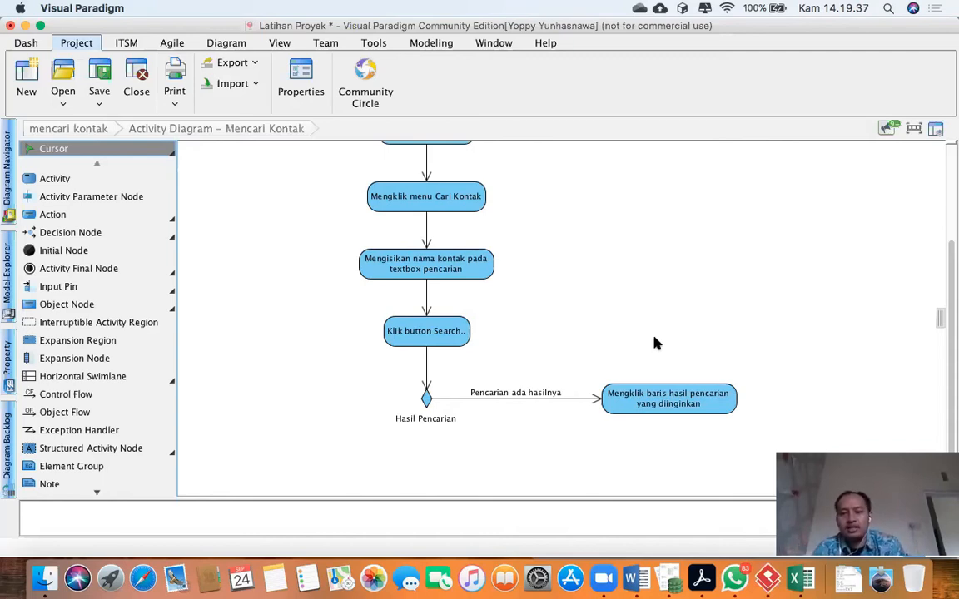
Add a second Decision Node below the "Hasil Pencarian" Decision Node, linked from it by a Control Flow
{"action": "left_click", "coordinate": [704, 401]}
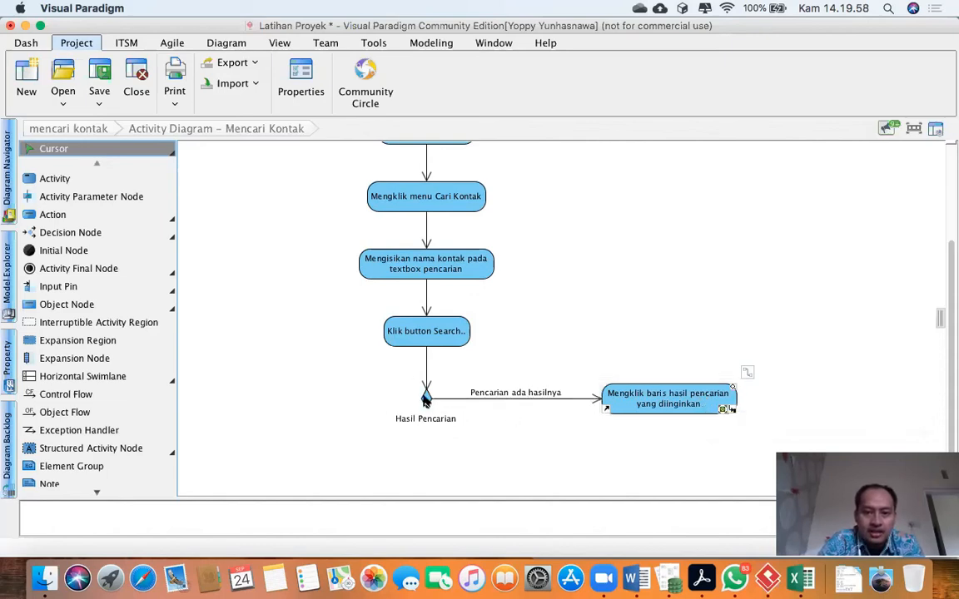
{"action": "left_click", "coordinate": [426, 401]}
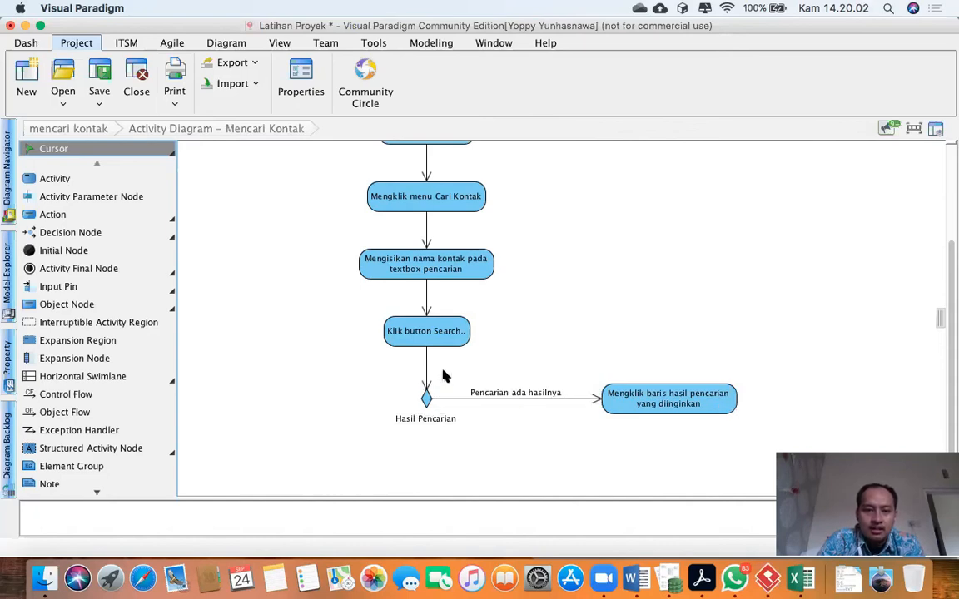
{"action": "left_click", "coordinate": [444, 375]}
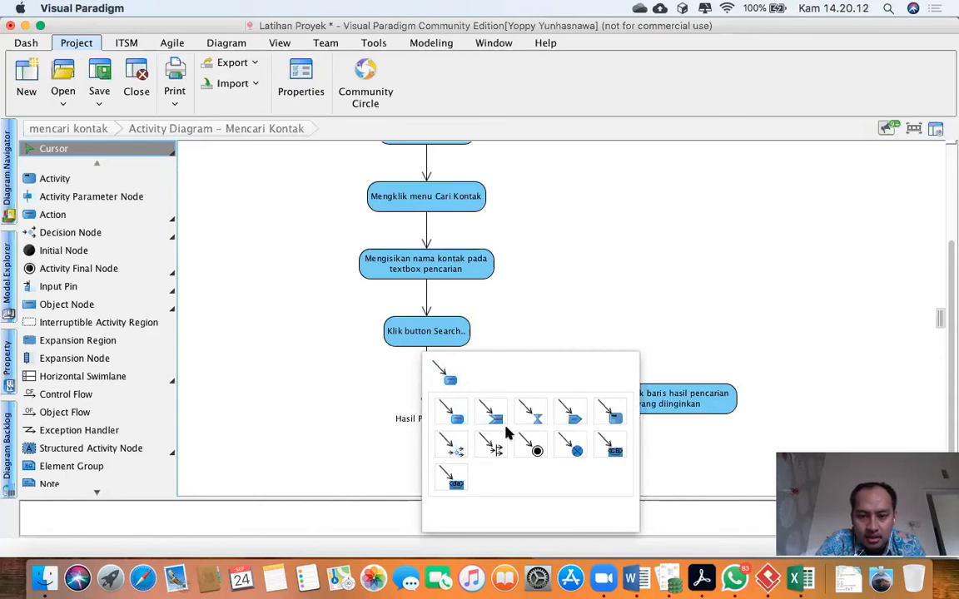
{"action": "left_click", "coordinate": [457, 449]}
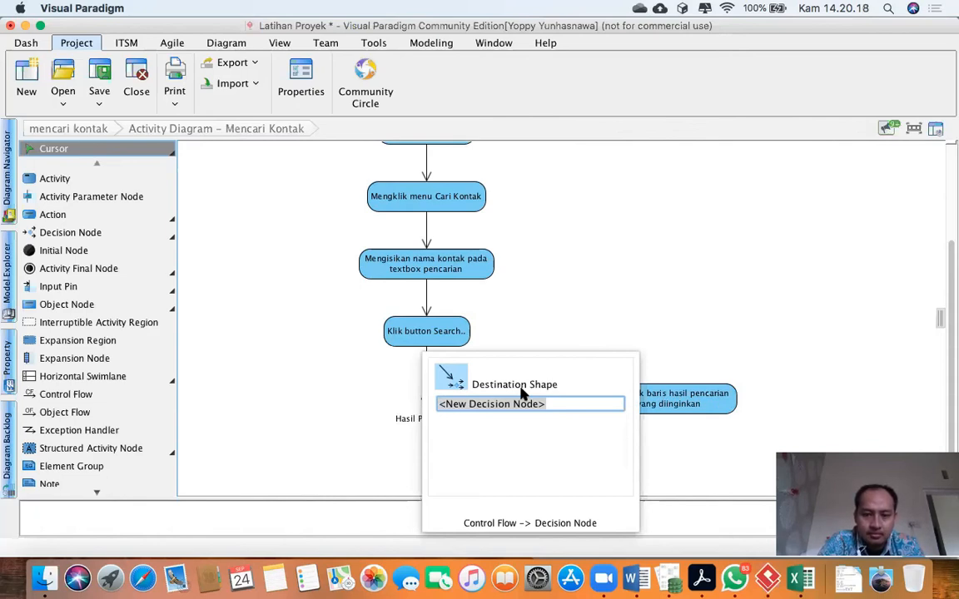
{"action": "type", "text": "Ingin"}
{"action": "key", "text": "BackSpace"}
{"action": "key", "text": "BackSpace"}
{"action": "key", "text": "BackSpace"}
{"action": "key", "text": "BackSpace"}
{"action": "key", "text": "BackSpace"}
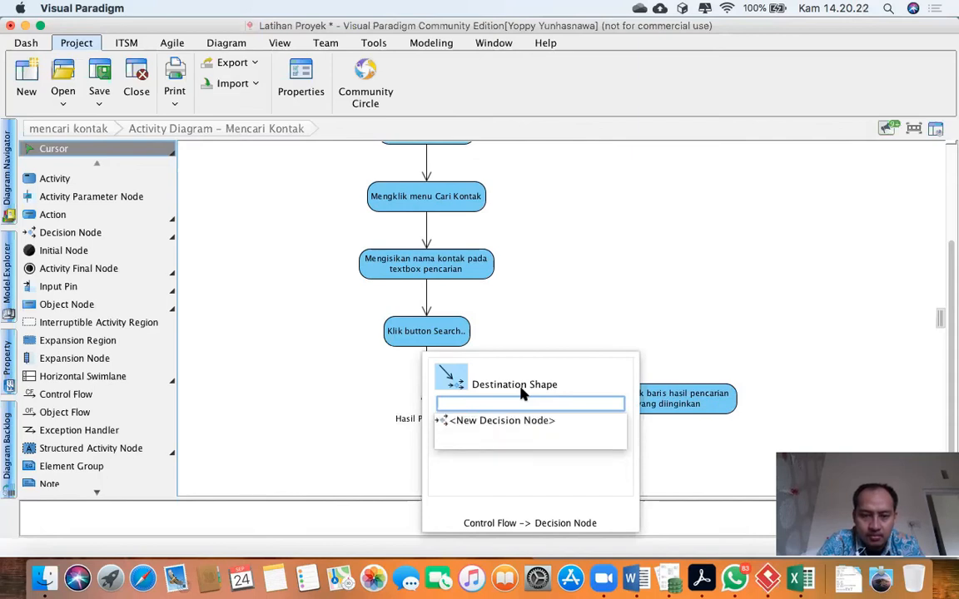
{"action": "left_click", "coordinate": [507, 420]}
Name the new Decision Node "Ingin mencari lagi?" and move it to the left of the "Hasil Pencarian" Decision Node
{"action": "double_click", "coordinate": [426, 486]}
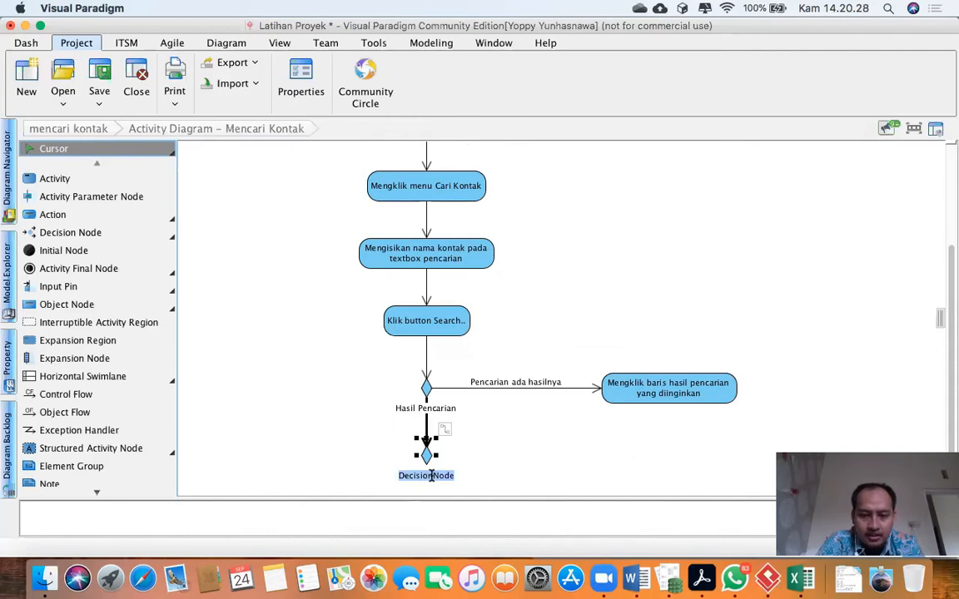
{"action": "type", "text": "Ingin mencari lagi"}
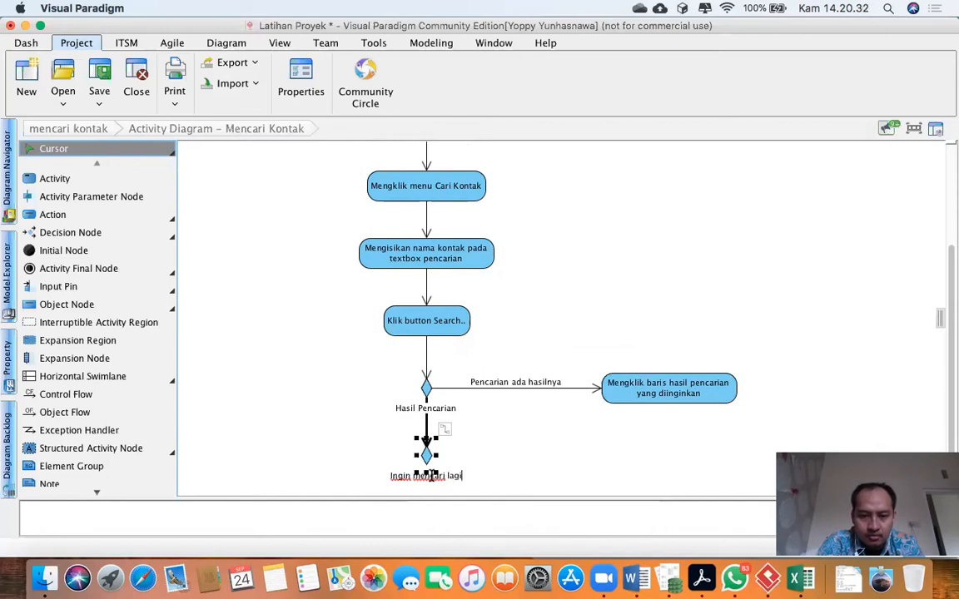
{"action": "type", "text": " yang"}
{"action": "key", "text": "BackSpace"}
{"action": "key", "text": "BackSpace"}
{"action": "key", "text": "BackSpace"}
{"action": "key", "text": "BackSpace"}
{"action": "key", "text": "BackSpace"}
{"action": "key", "text": "BackSpace"}
{"action": "type", "text": "?"}
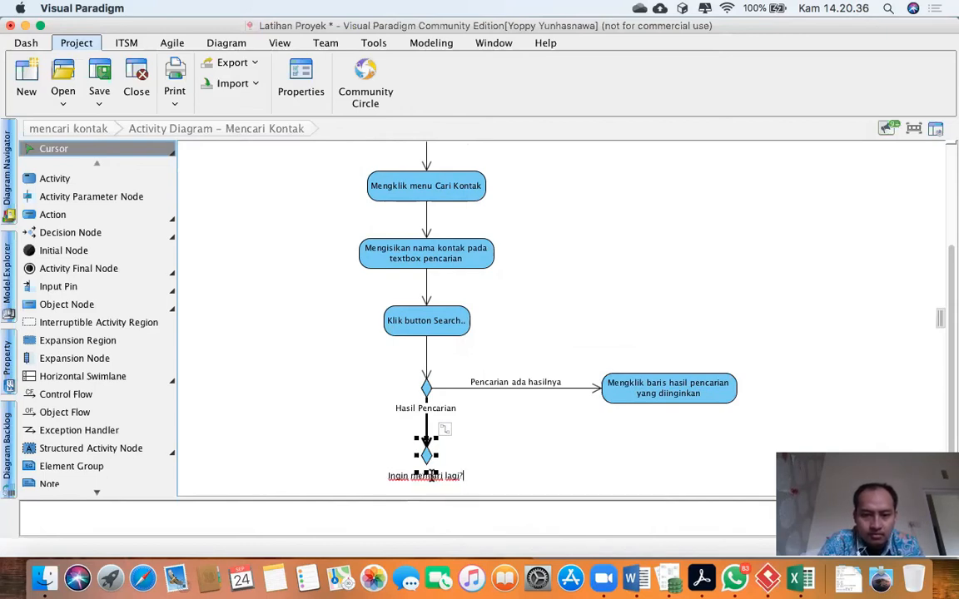
{"action": "key", "text": "Return"}
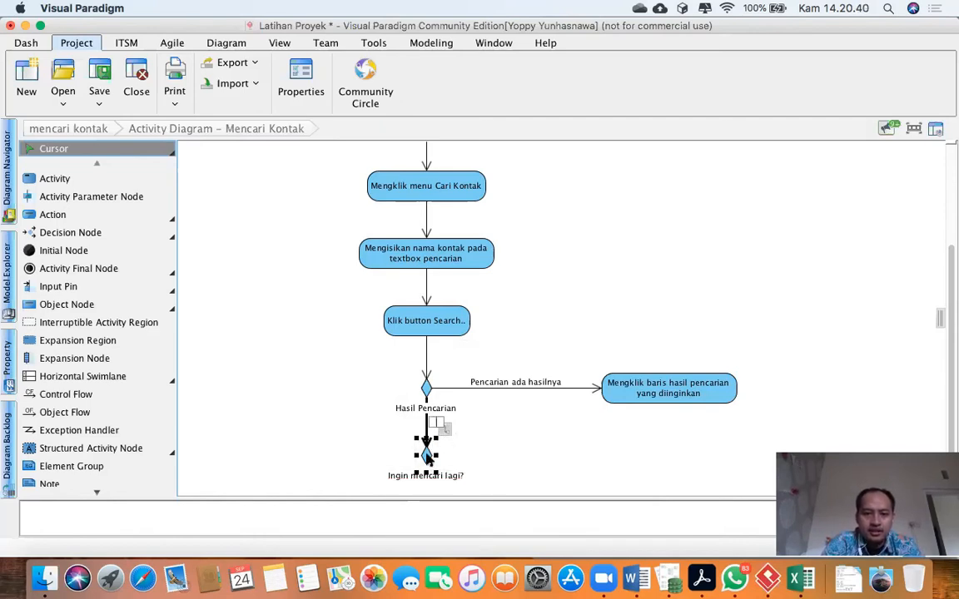
{"action": "left_click_drag", "start_coordinate": [423, 450], "coordinate": [295, 388]}
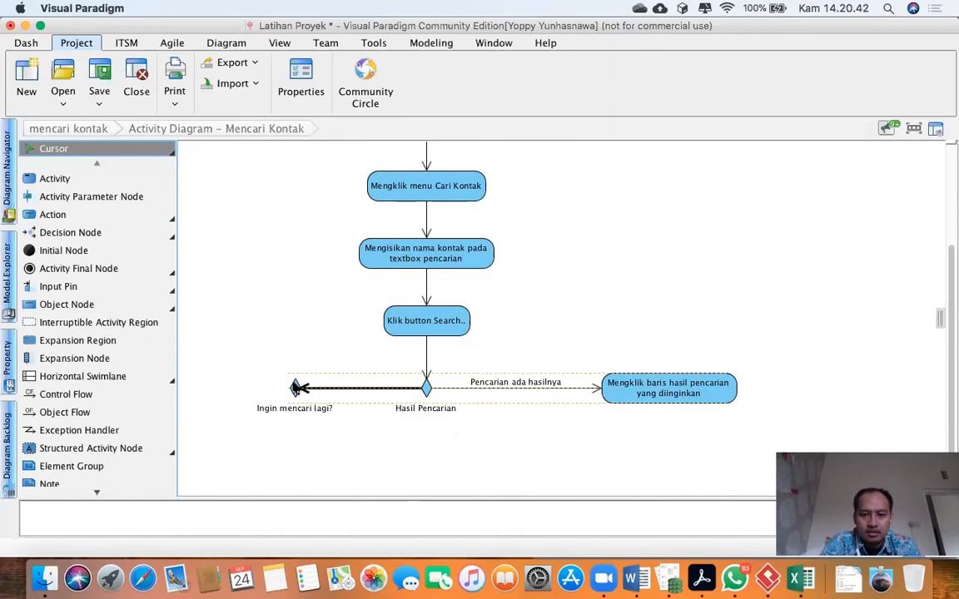
Name the Control Flow between the two Decision Nodes "Pencarian tidak ada hasilnya" and move "Ingin mencari lagi?" farther left to fit the label
{"action": "left_click", "coordinate": [364, 389]}
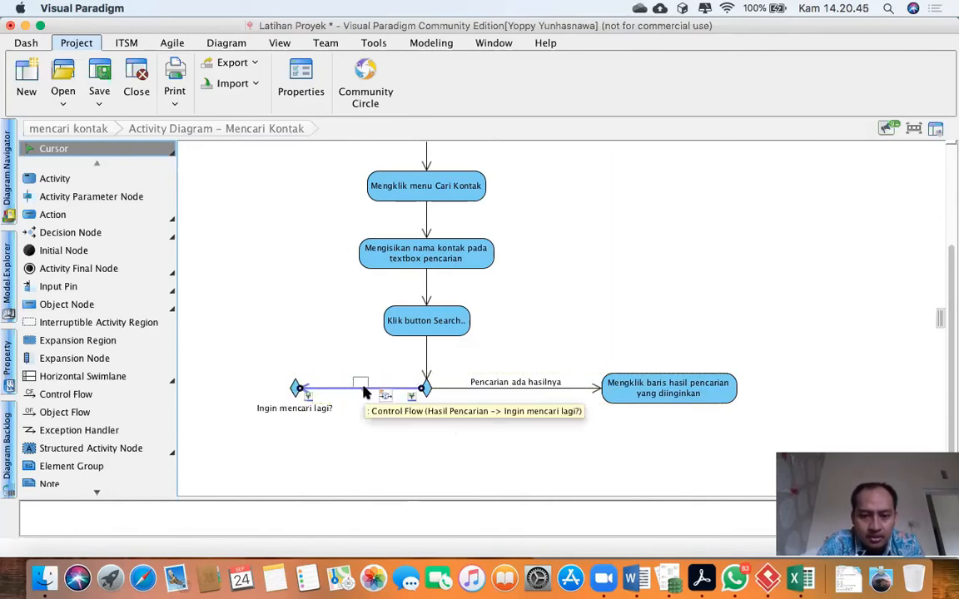
{"action": "type", "text": "Pencarian t"}
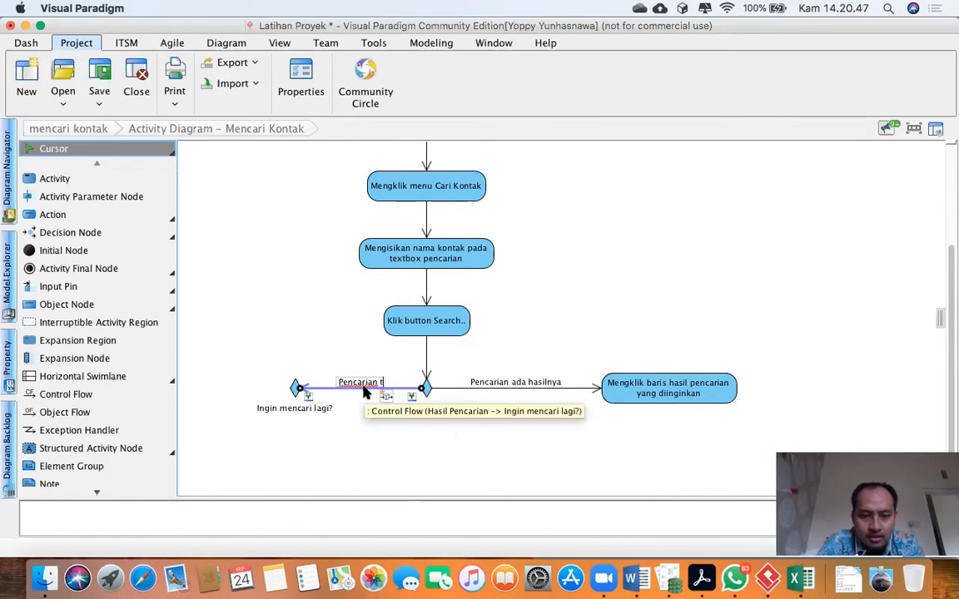
{"action": "type", "text": "idak ada ah"}
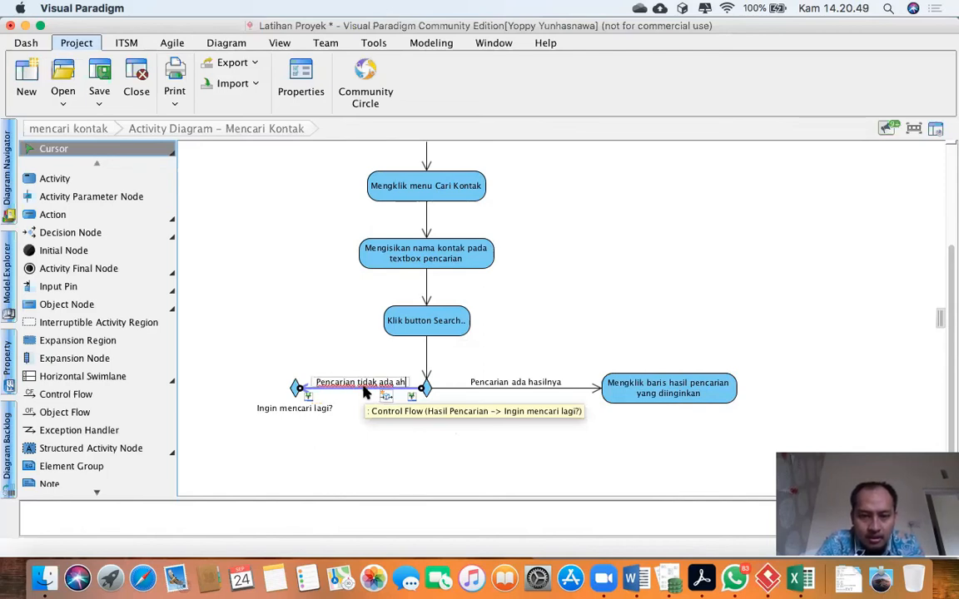
{"action": "key", "text": "BackSpace"}
{"action": "key", "text": "BackSpace"}
{"action": "type", "text": "hasilnya"}
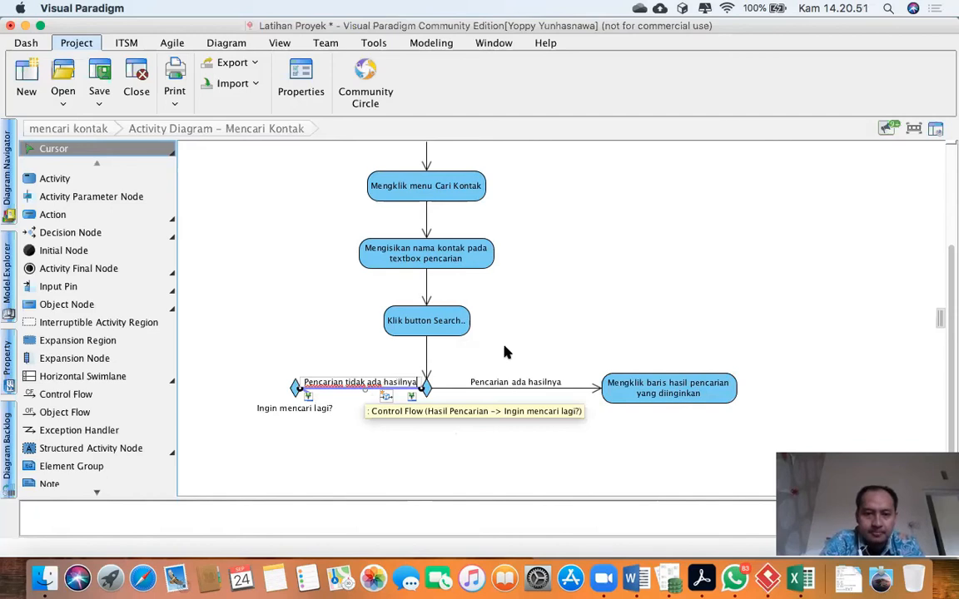
{"action": "key", "text": "Return"}
{"action": "left_click_drag", "start_coordinate": [253, 383], "coordinate": [236, 383]}
{"action": "left_click", "coordinate": [282, 360]}
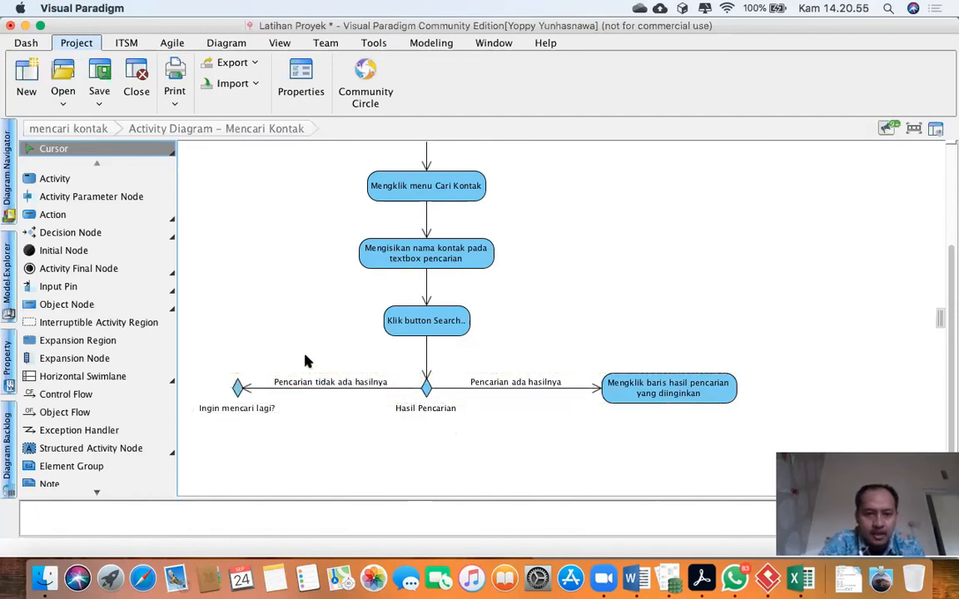
Connect the "Ingin mencari lagi?" Decision Node to the existing "Mengklik menu Cari Kontak" Action with a Control Flow
{"action": "left_click", "coordinate": [237, 388]}
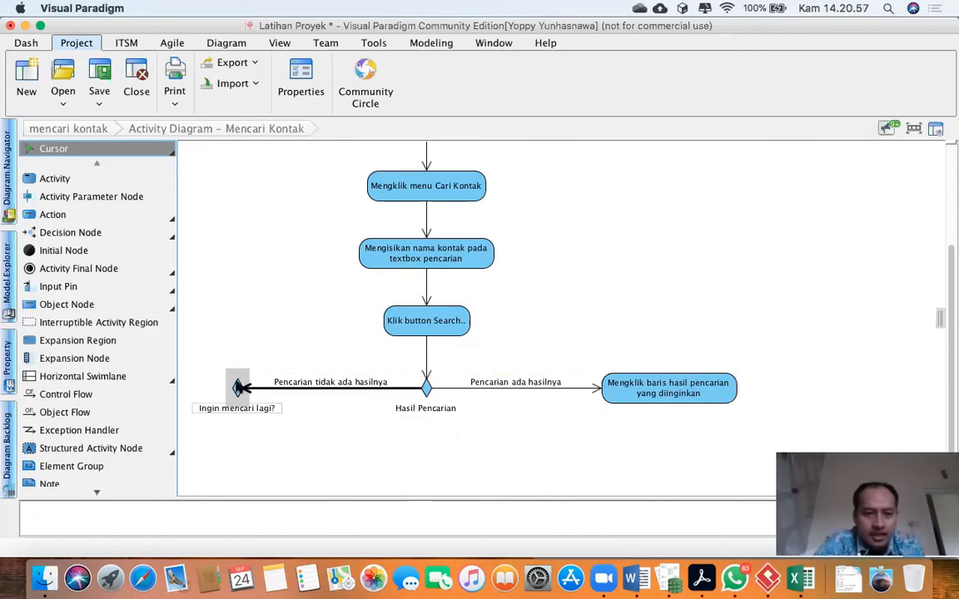
{"action": "left_click", "coordinate": [255, 362]}
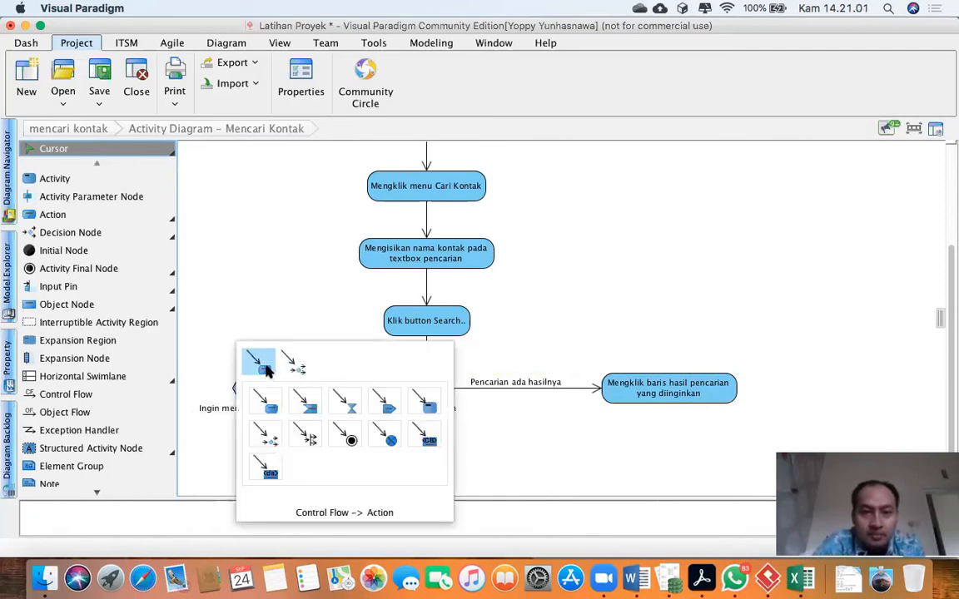
{"action": "left_click", "coordinate": [263, 366]}
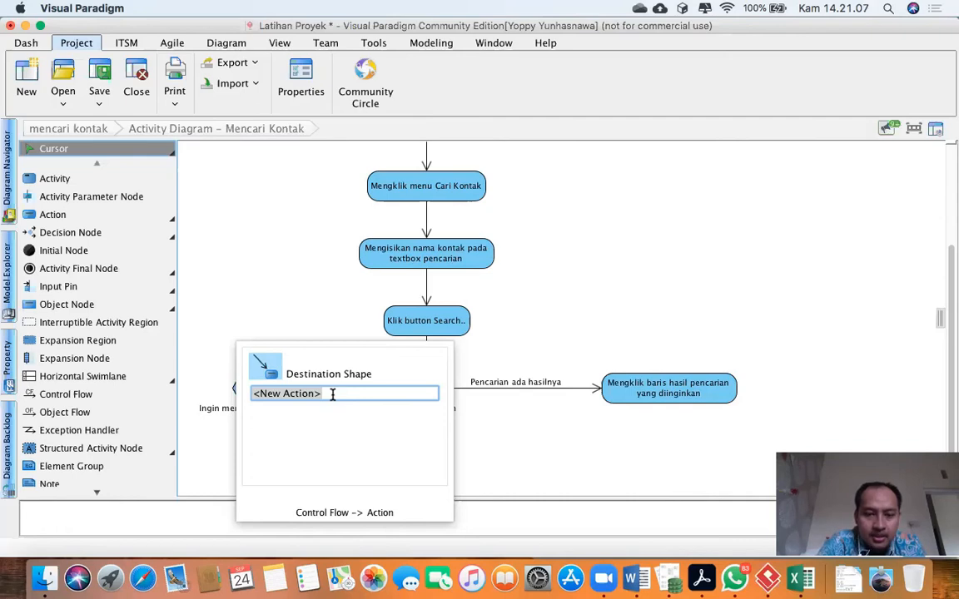
{"action": "type", "text": "Mengklik baris hasil pencarian yang diinginkan"}
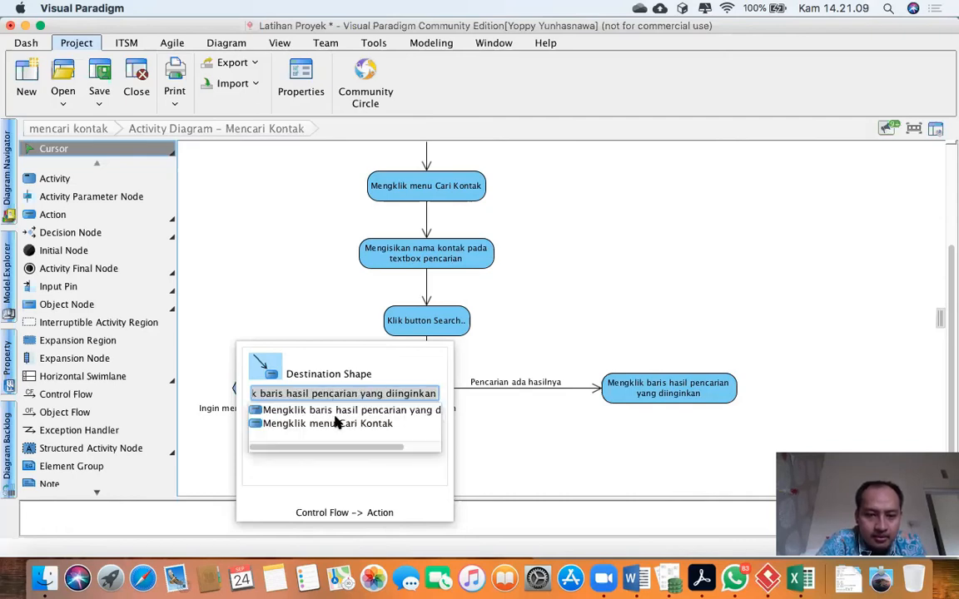
{"action": "left_click", "coordinate": [337, 425]}
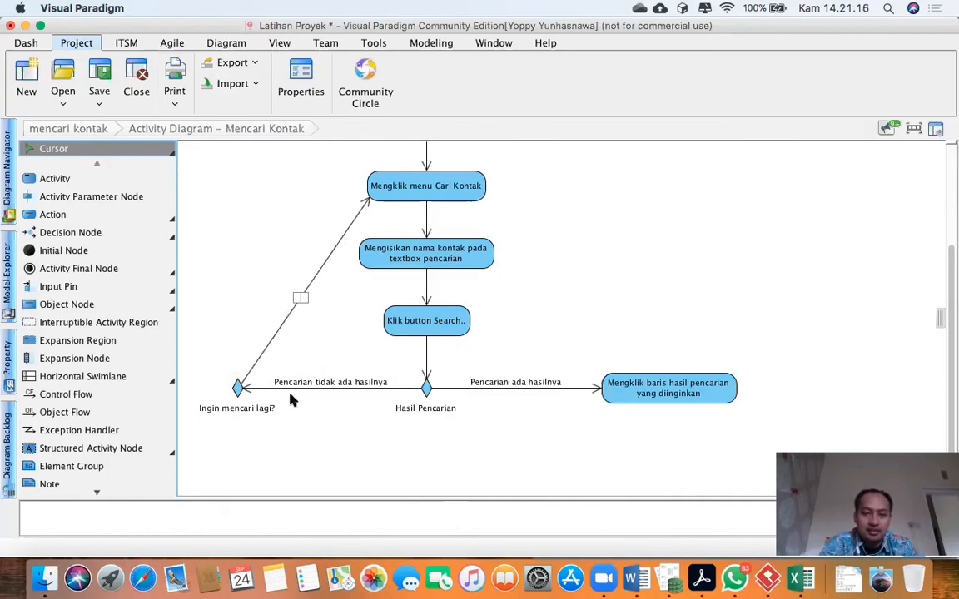
Bend the Control Flow to "Mengklik menu Cari Kontak" into a right angle above "Ingin mencari lagi?" and name it "YA"
{"action": "left_click", "coordinate": [305, 293]}
{"action": "left_click_drag", "start_coordinate": [284, 291], "coordinate": [243, 191]}
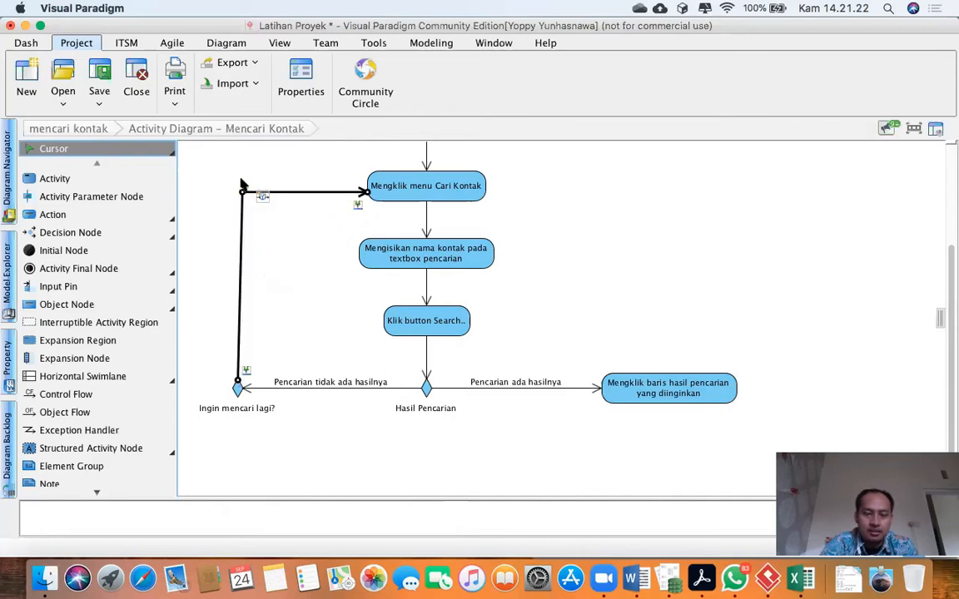
{"action": "left_click", "coordinate": [241, 193]}
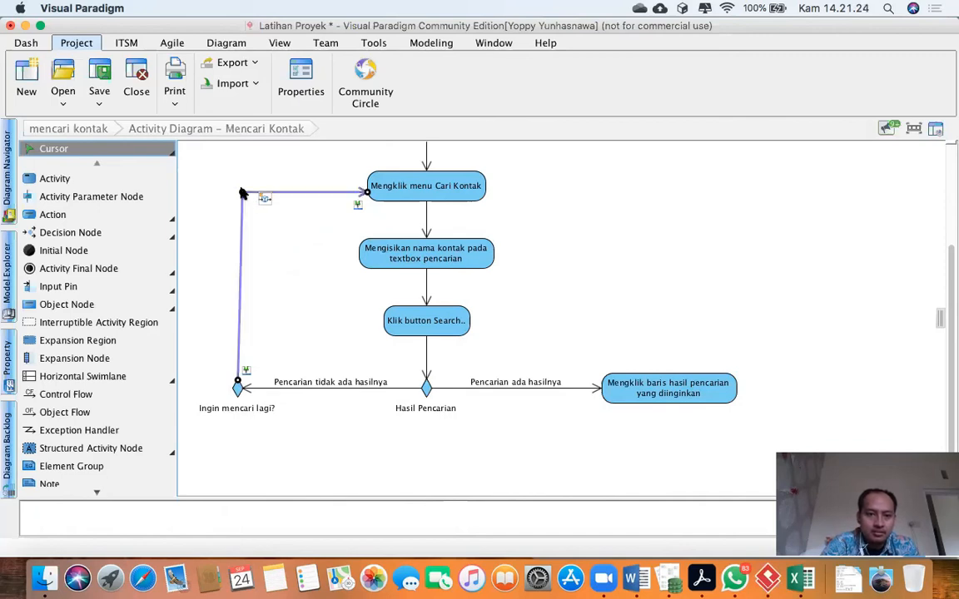
{"action": "left_click_drag", "start_coordinate": [239, 191], "coordinate": [237, 188]}
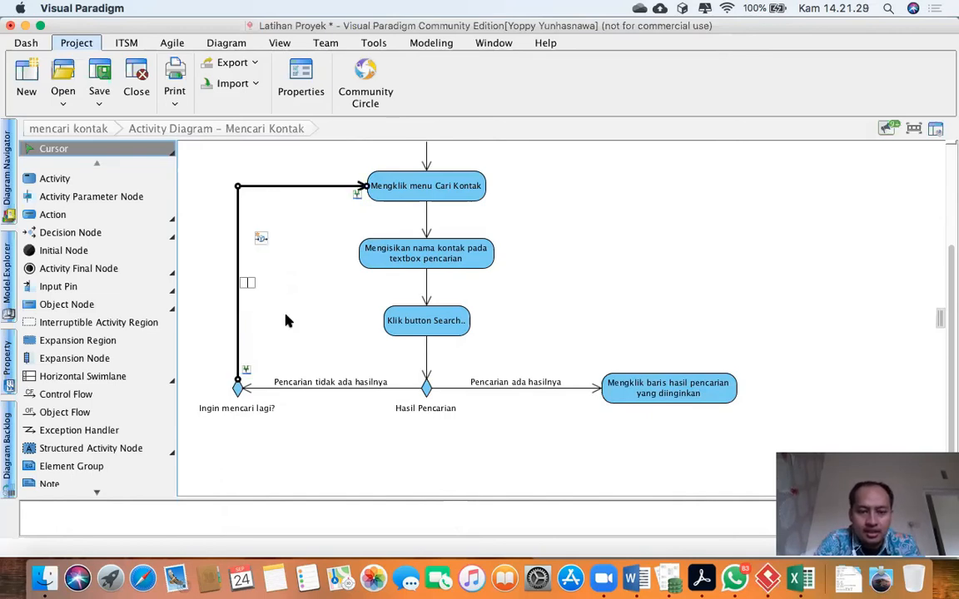
{"action": "type", "text": "YA"}
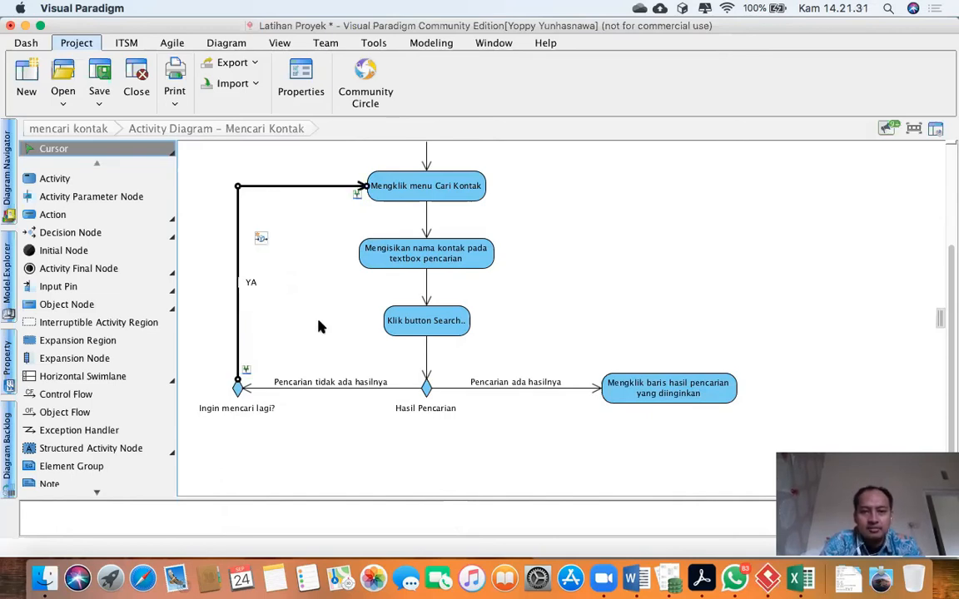
{"action": "left_click", "coordinate": [396, 436]}
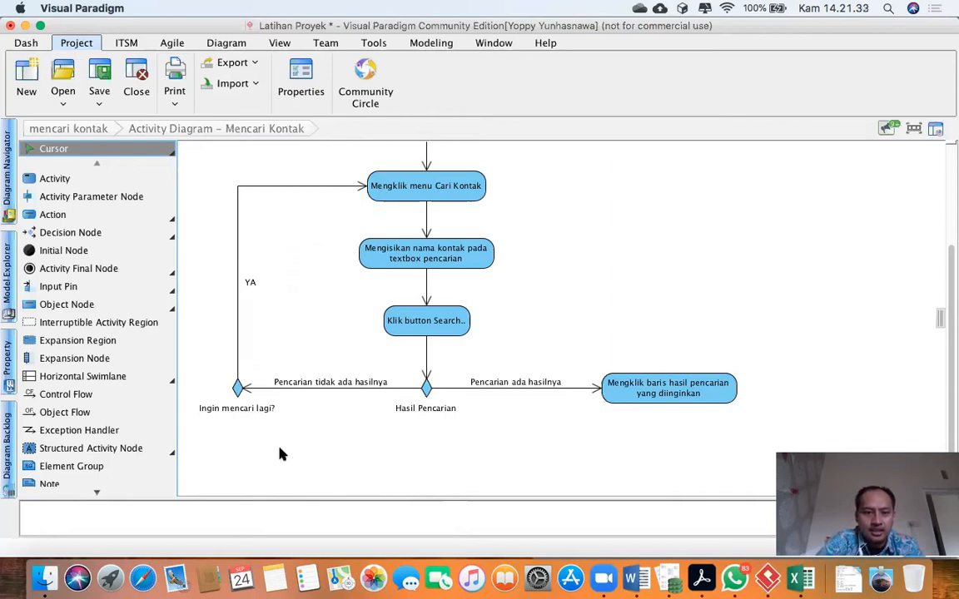
Add an Activity Final Node named "Selesai", linked from "Ingin mencari lagi?" by a Control Flow, and place it below "Hasil Pencarian"
{"action": "left_click", "coordinate": [253, 383]}
{"action": "left_click", "coordinate": [256, 361]}
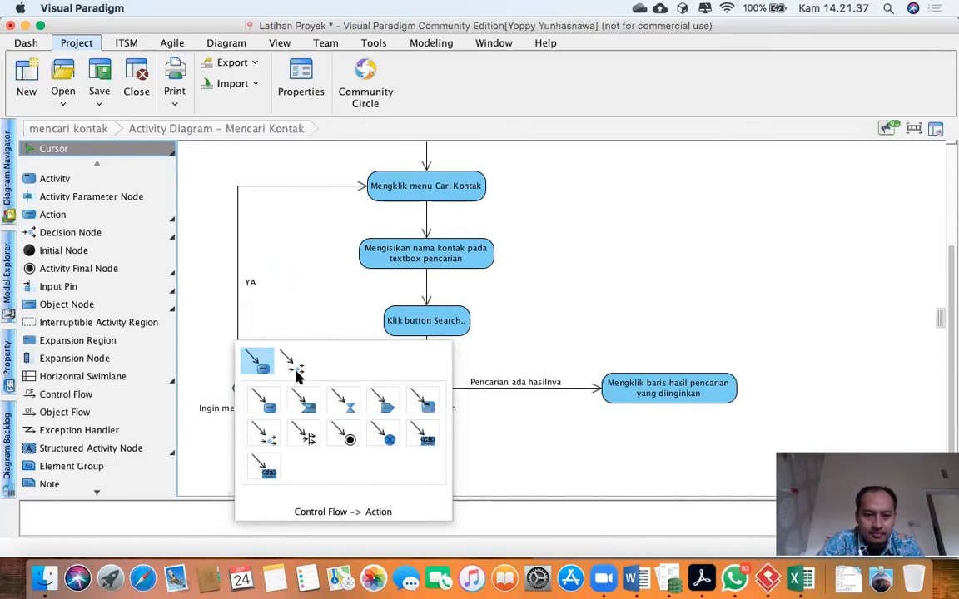
{"action": "left_click", "coordinate": [344, 420]}
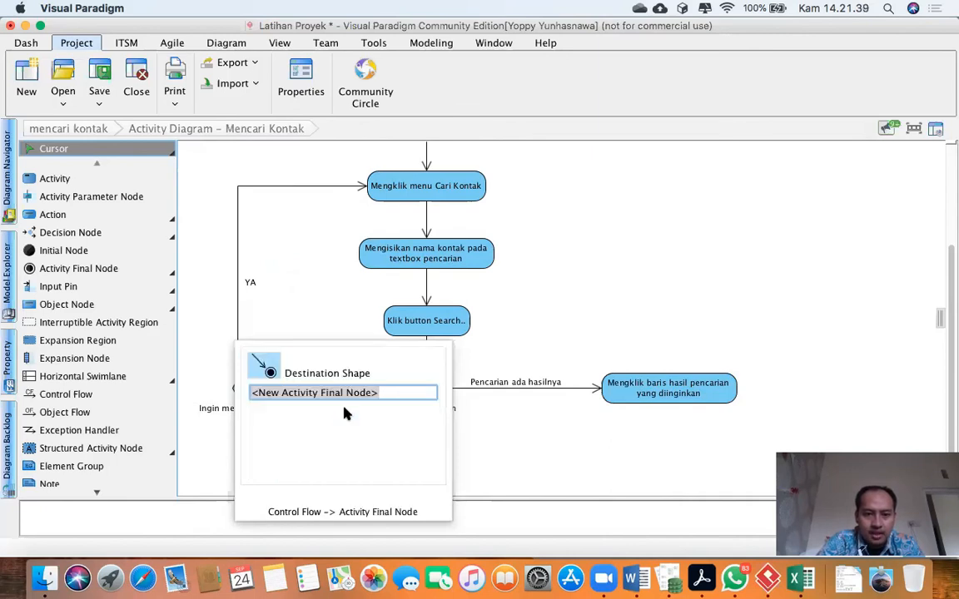
{"action": "key", "text": "Return"}
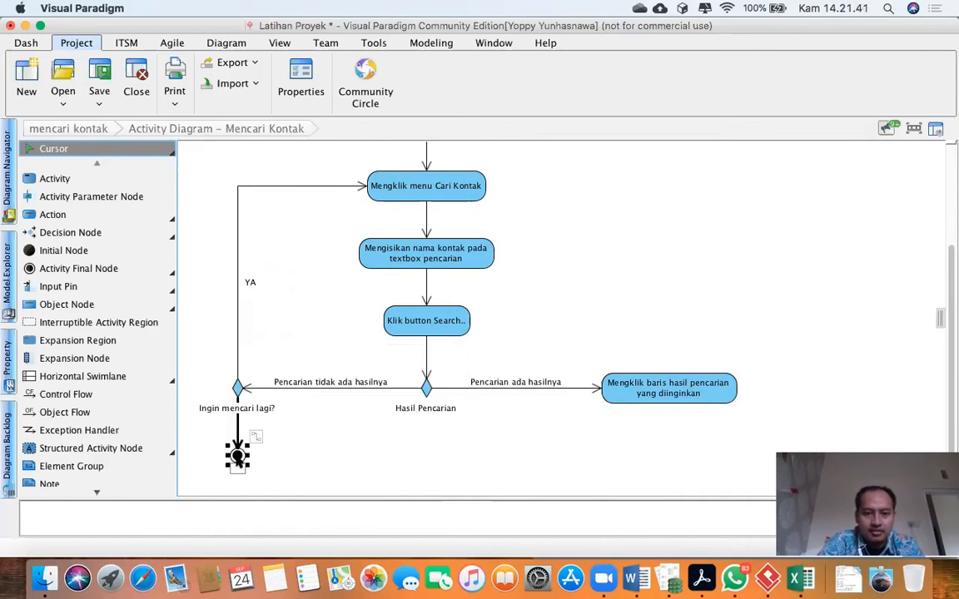
{"action": "left_click_drag", "start_coordinate": [237, 454], "coordinate": [425, 481]}
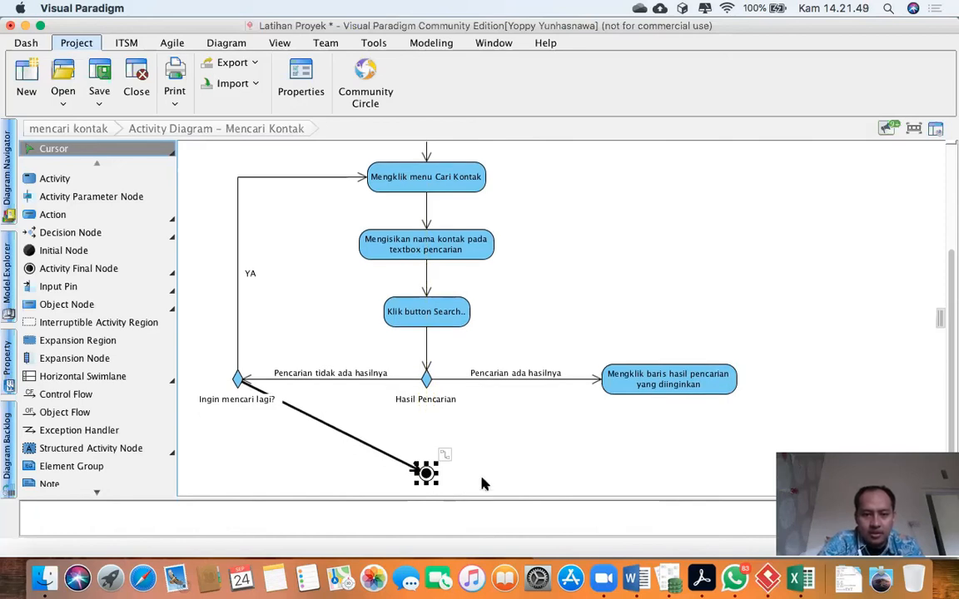
{"action": "type", "text": "Selesai"}
{"action": "left_click", "coordinate": [489, 466]}
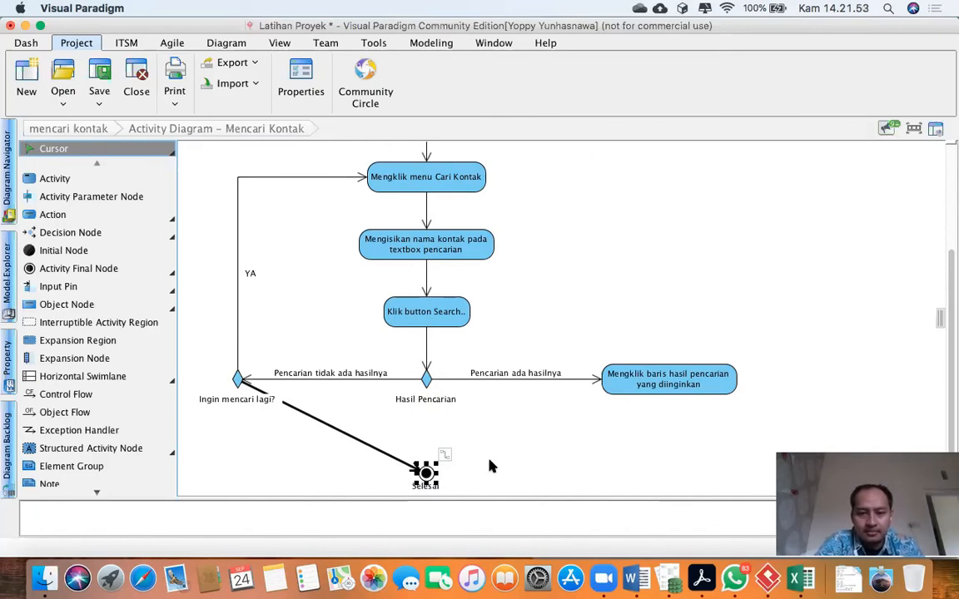
{"action": "left_click", "coordinate": [718, 372]}
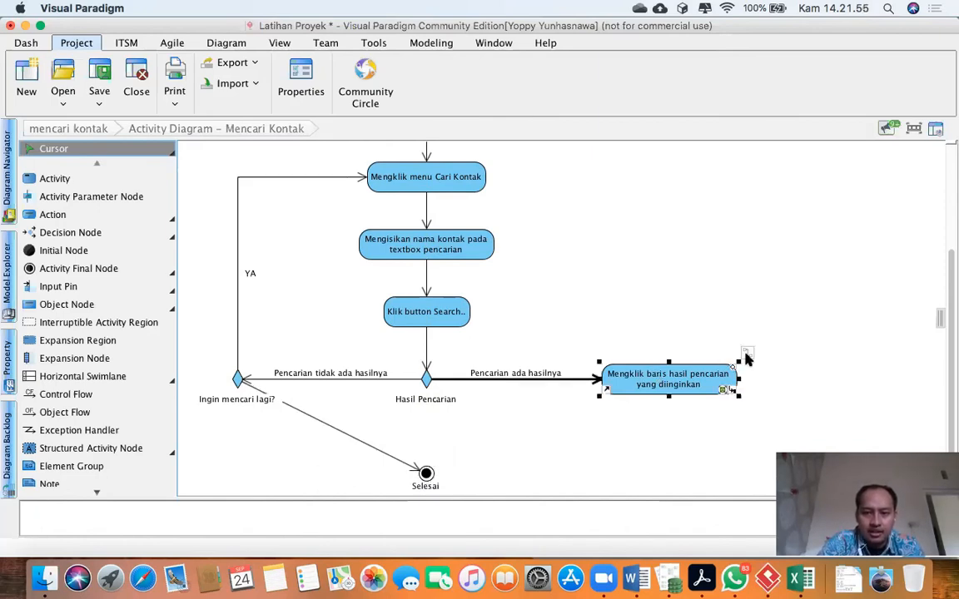
{"action": "left_click", "coordinate": [746, 354]}
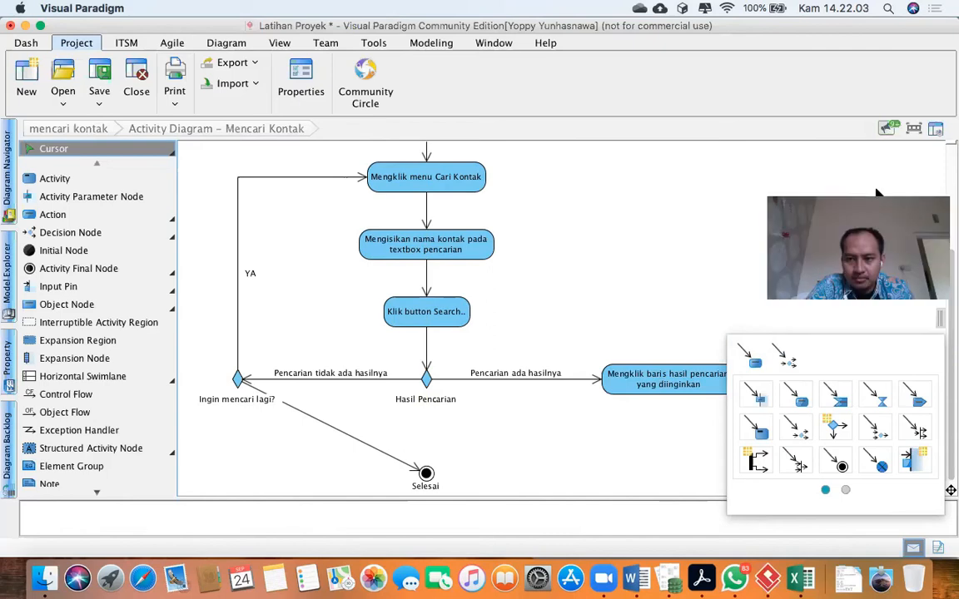
{"action": "left_click", "coordinate": [837, 466]}
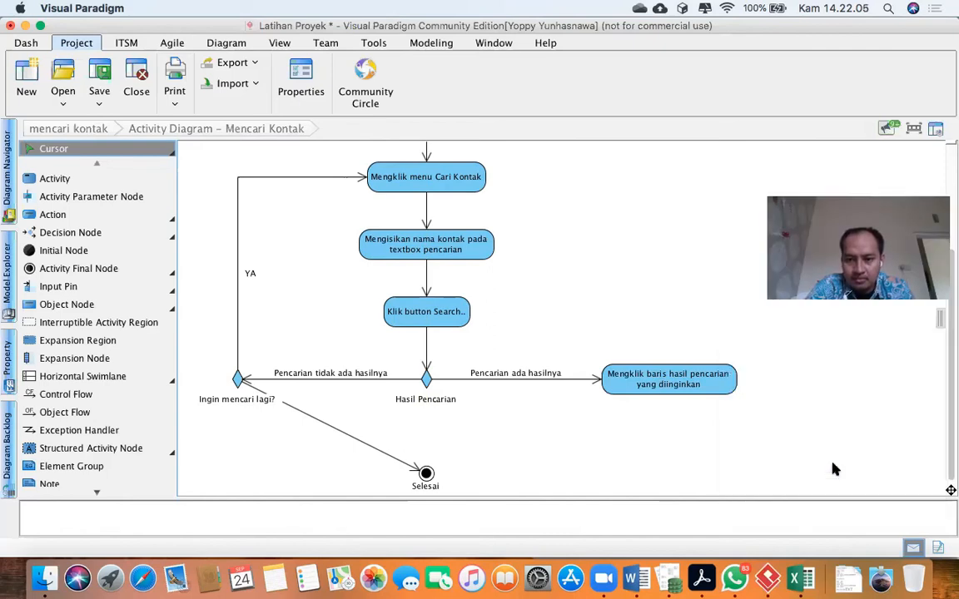
Connect the "Mengklik baris hasil pencarian yang diinginkan" Action to the existing "Selesai" Activity Final Node with a Control Flow
{"action": "left_click", "coordinate": [652, 389]}
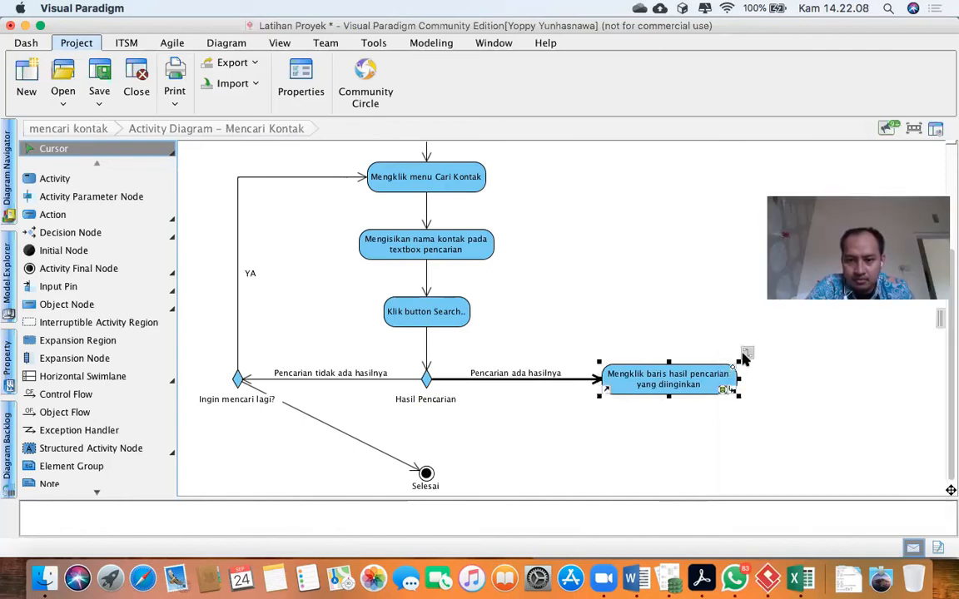
{"action": "left_click", "coordinate": [745, 355]}
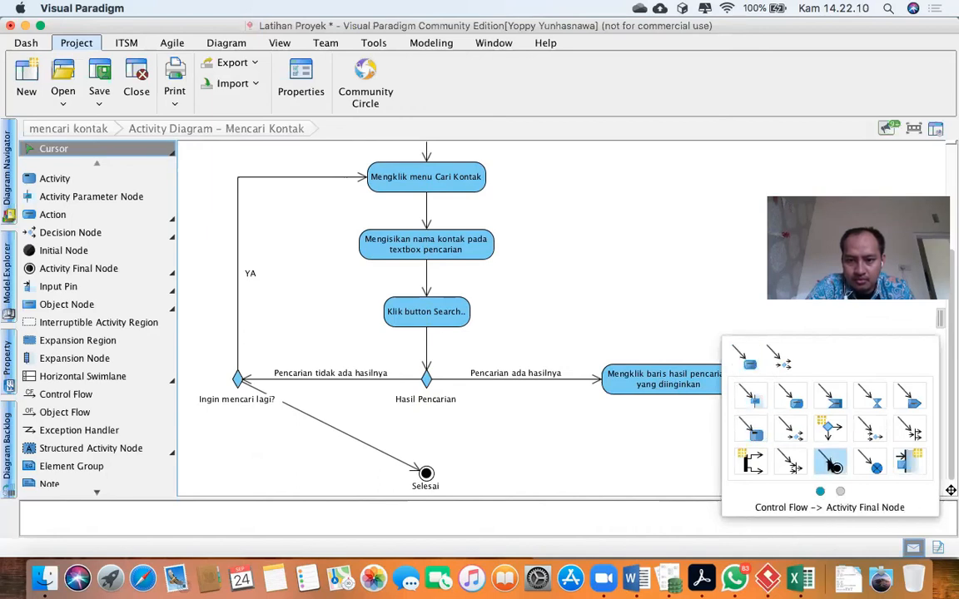
{"action": "left_click", "coordinate": [832, 463]}
{"action": "type", "text": "Selesai"}
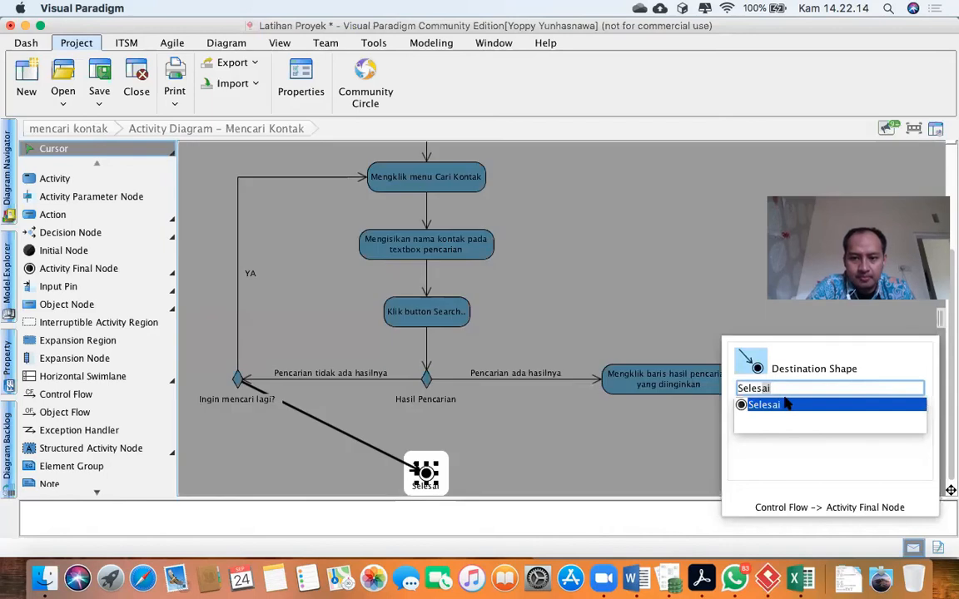
{"action": "left_click", "coordinate": [775, 406]}
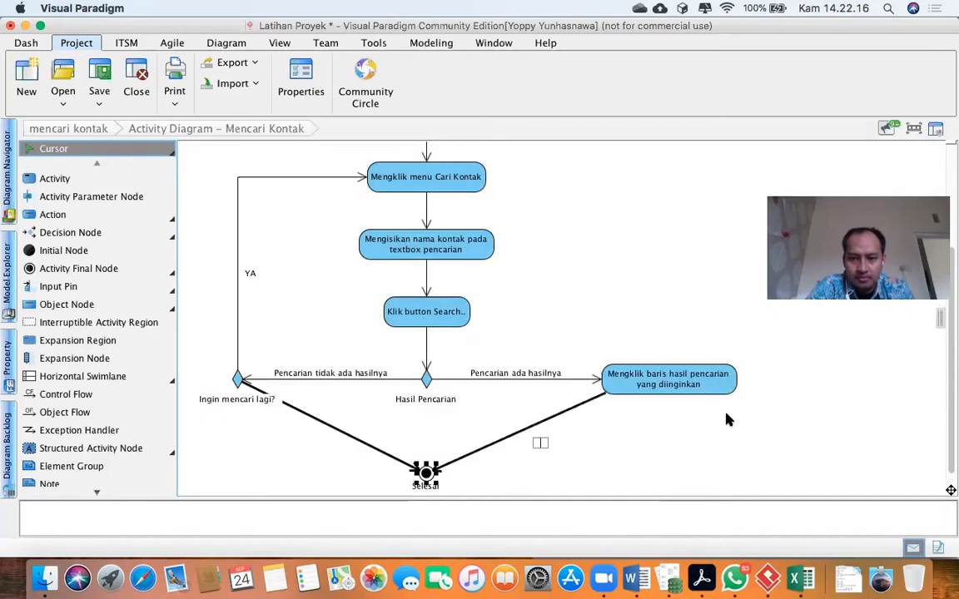
{"action": "left_click", "coordinate": [678, 416]}
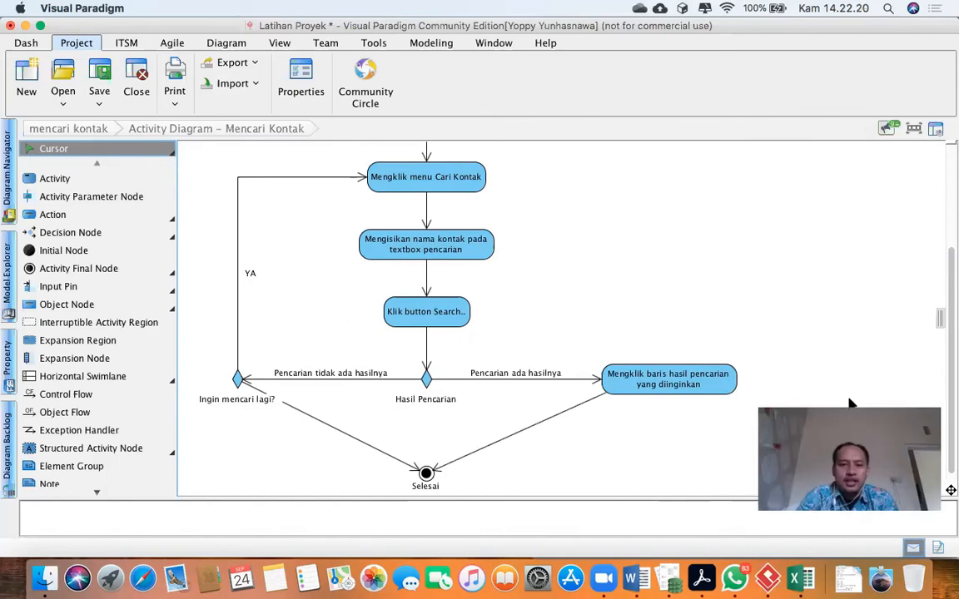
{"action": "scroll", "coordinate": [531, 285], "scroll_direction": "up", "scroll_amount": 5}
{"action": "scroll", "coordinate": [533, 288], "scroll_direction": "down", "scroll_amount": 4}
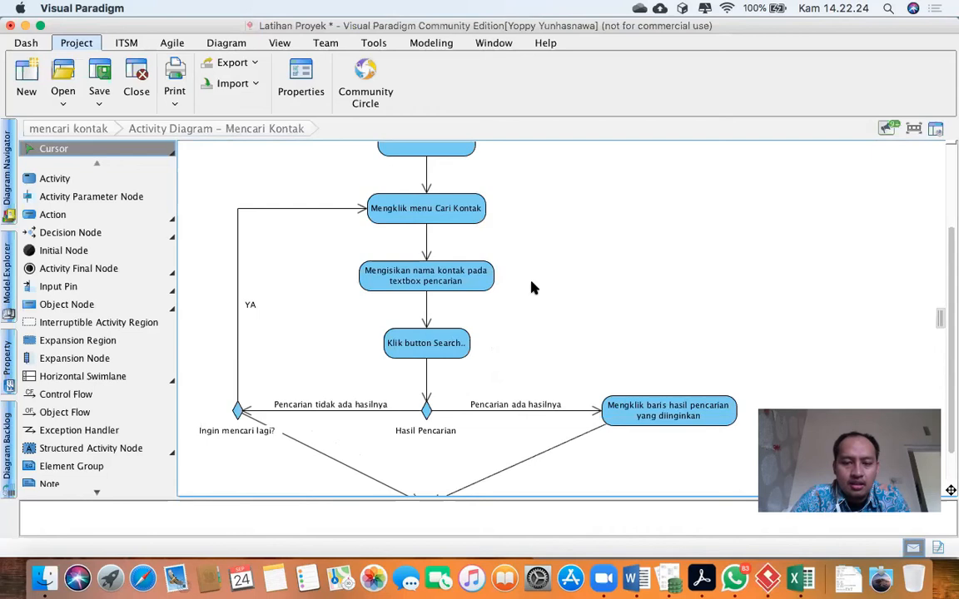
{"action": "scroll", "coordinate": [533, 288], "scroll_direction": "up", "scroll_amount": 4}
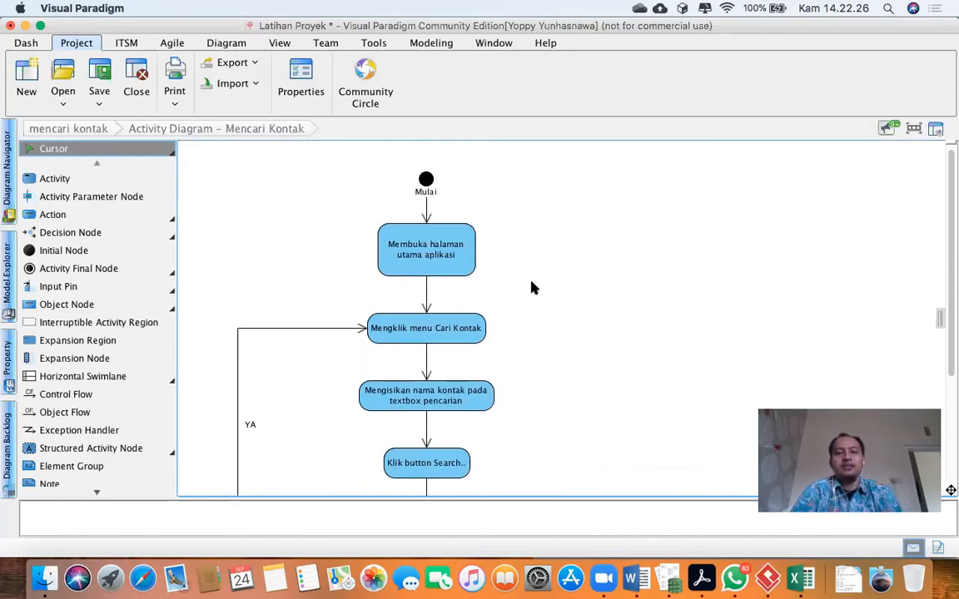